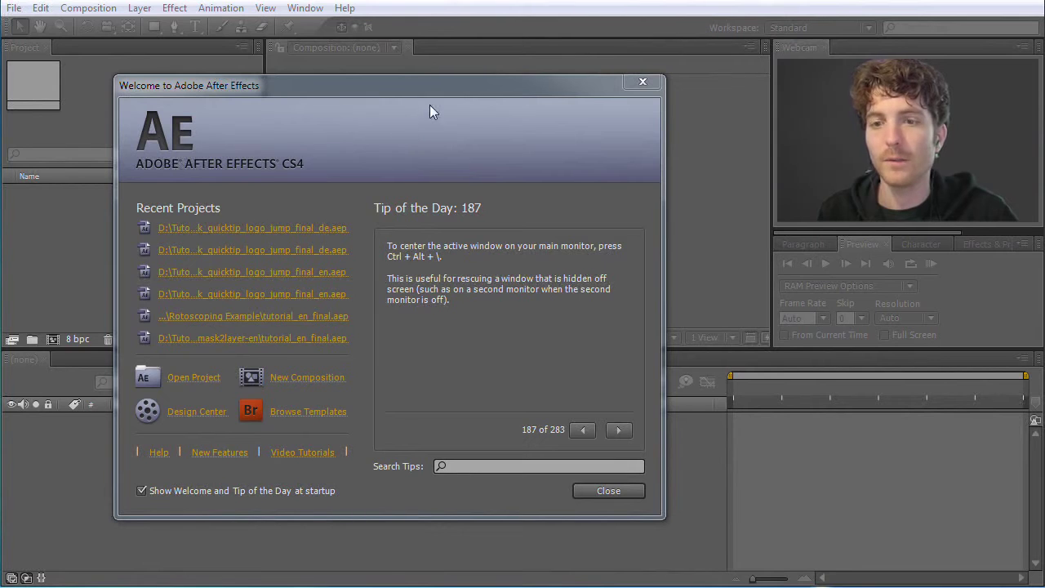
Step: Close the Welcome screen and browse the Character, Paragraph and Effects & Presets tabs
click(605, 491)
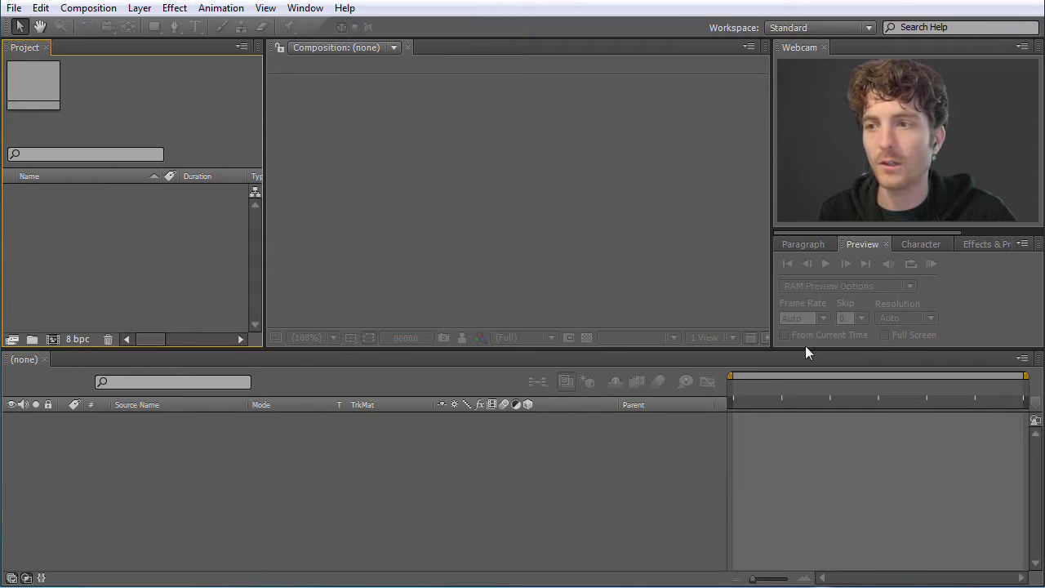
click(916, 244)
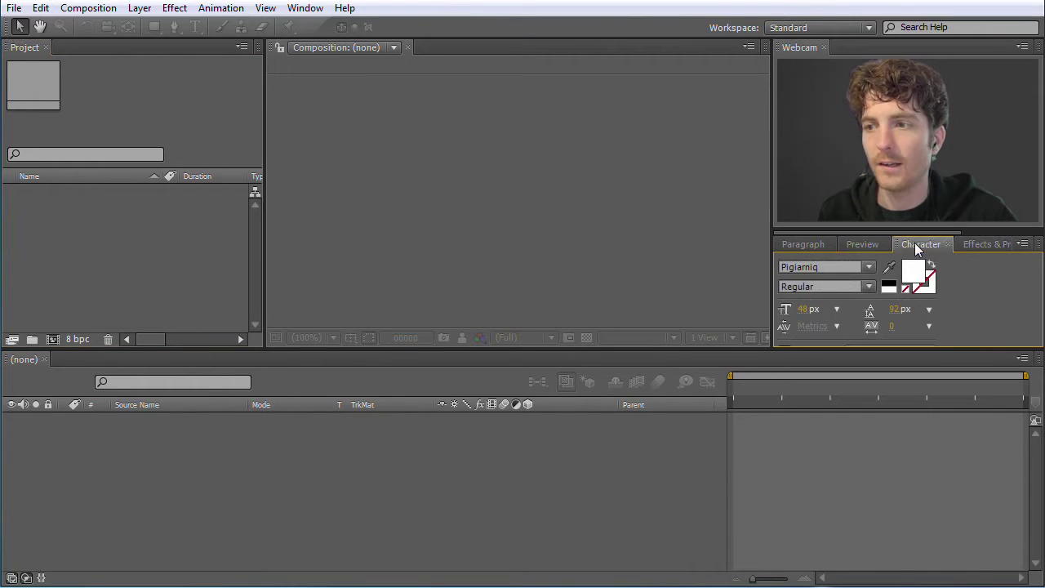
click(815, 245)
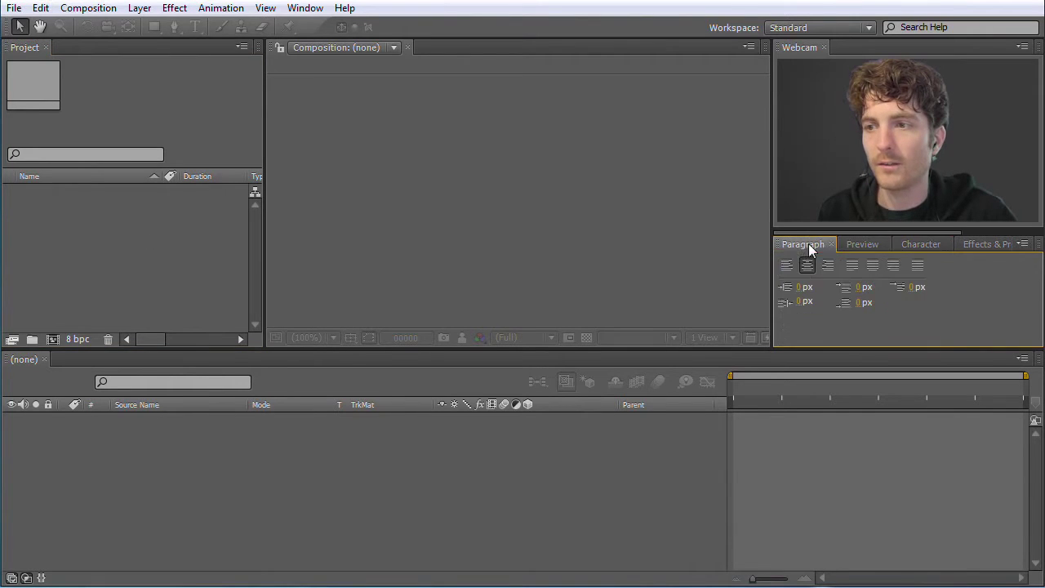
click(987, 246)
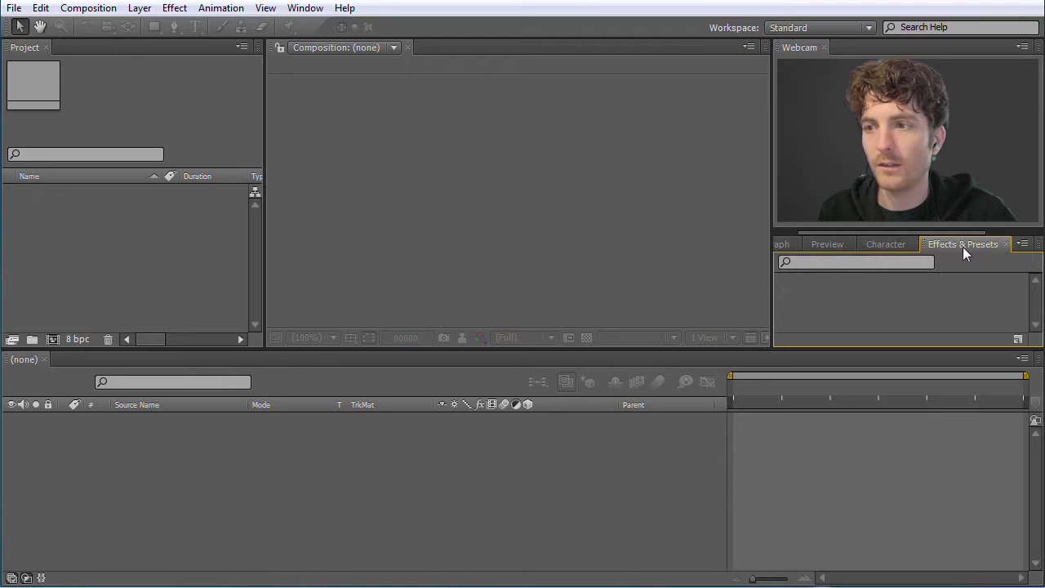
click(887, 245)
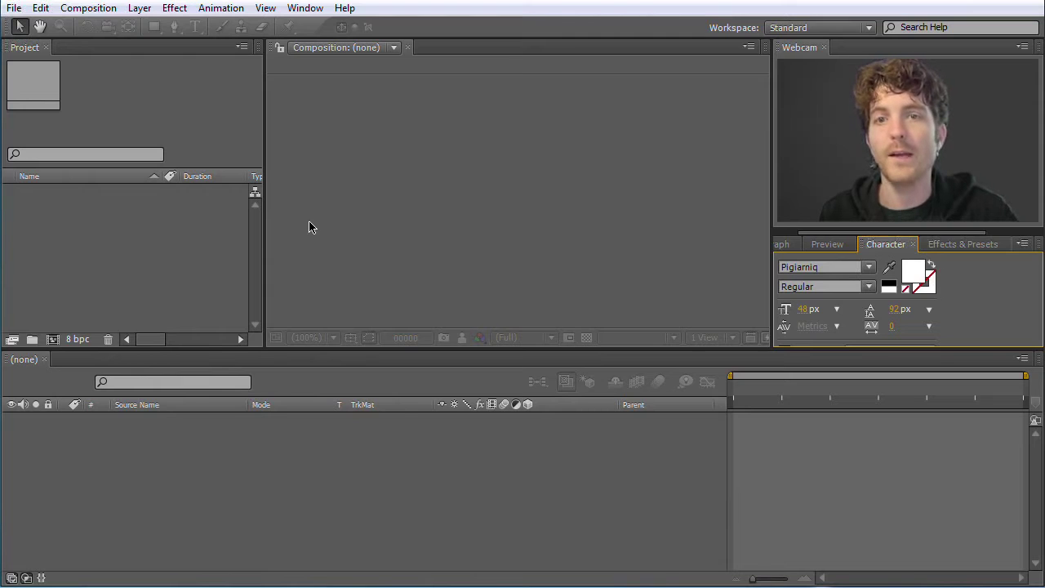
Step: Switch focus among the Project, Composition, Timeline panels and the Preview, Character and Paragraph tabs
click(179, 121)
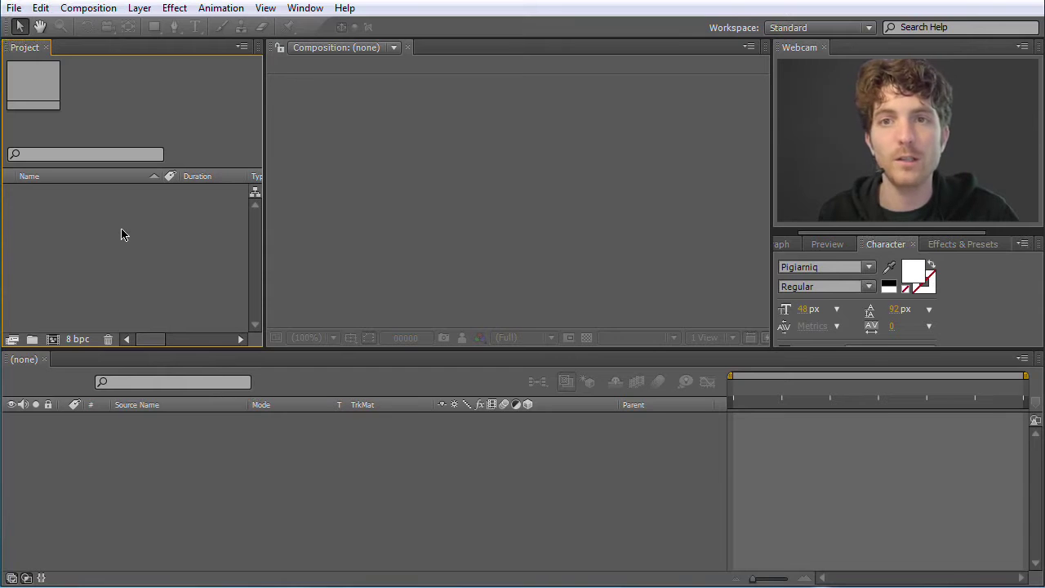
click(530, 243)
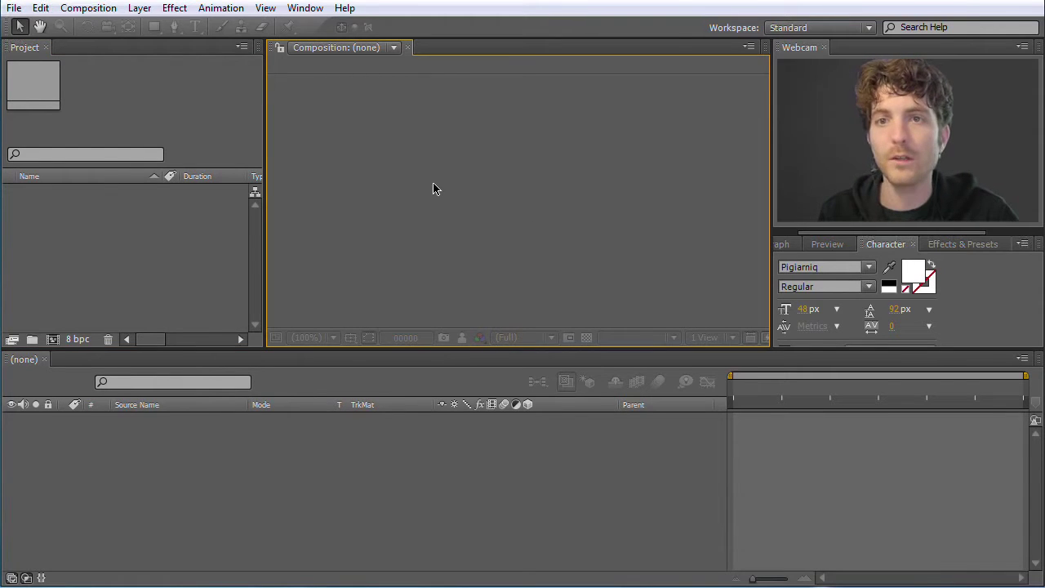
click(395, 530)
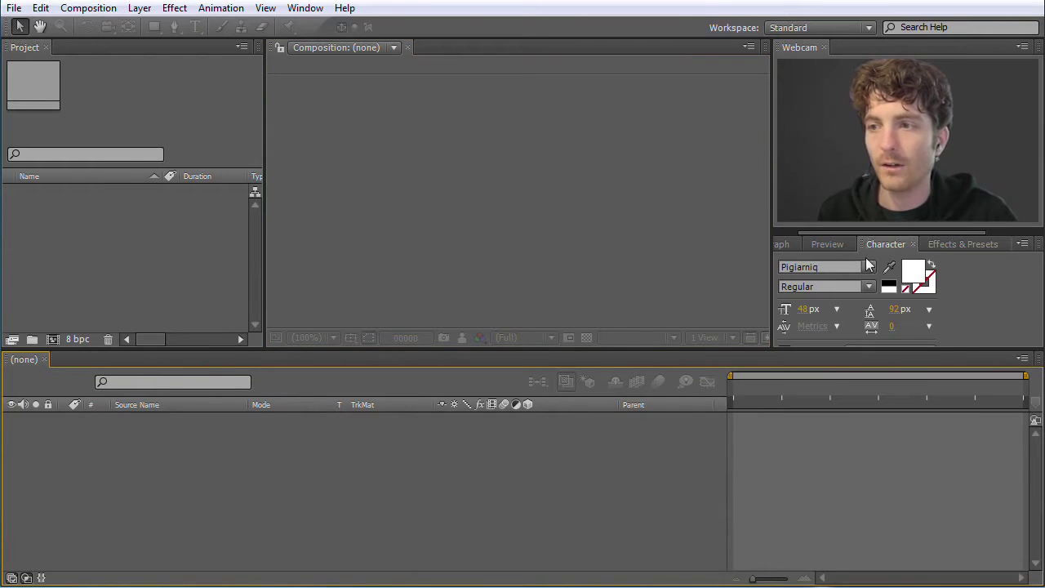
click(947, 243)
click(820, 247)
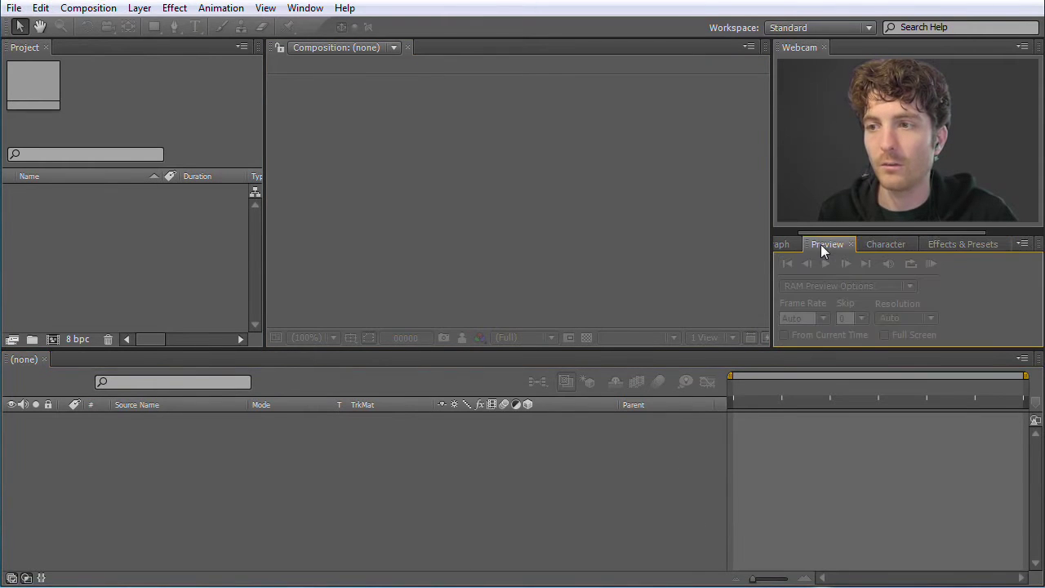
click(879, 246)
click(783, 246)
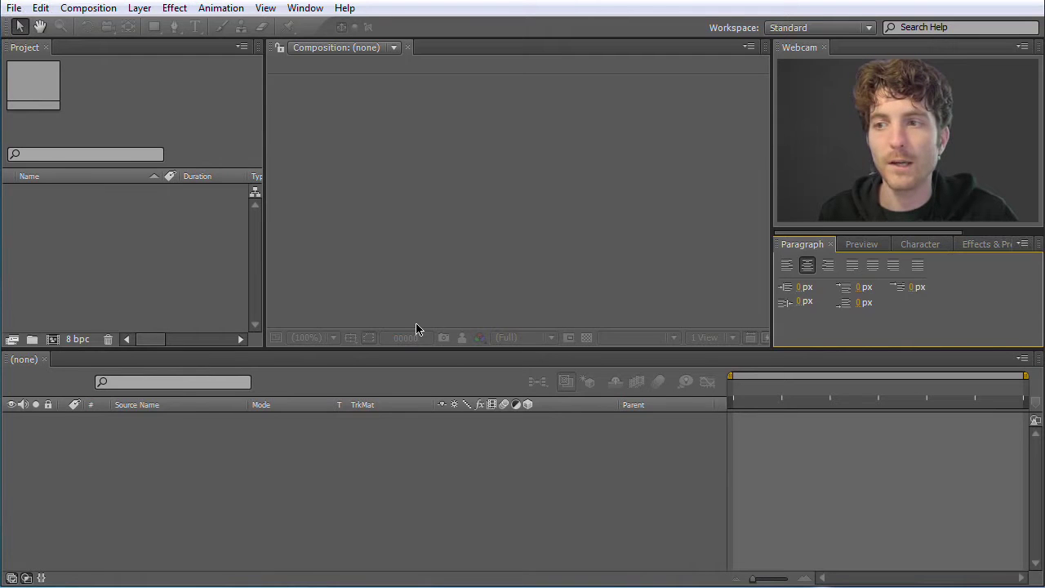
click(196, 112)
click(365, 147)
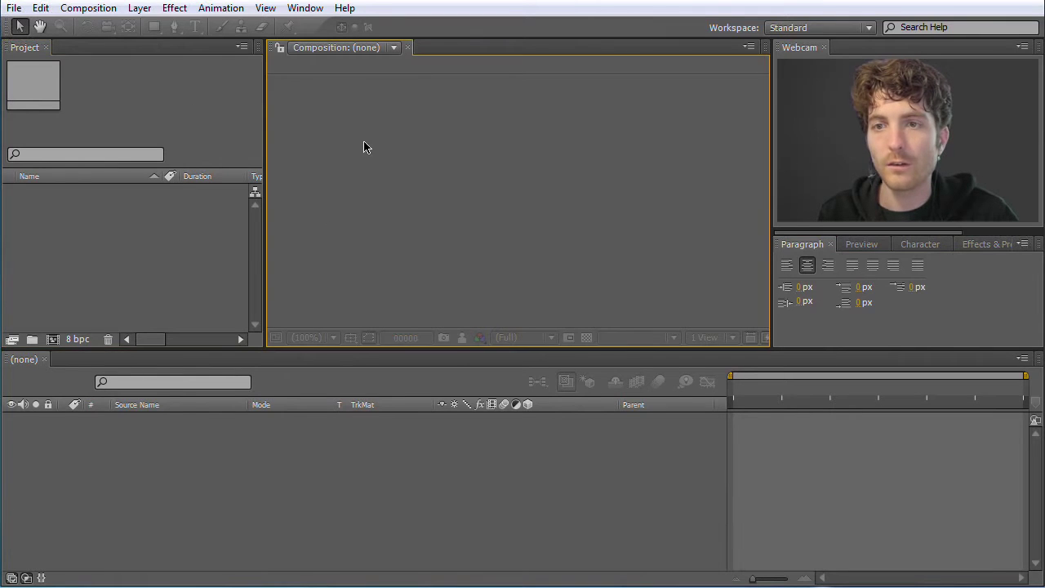
click(380, 417)
click(207, 227)
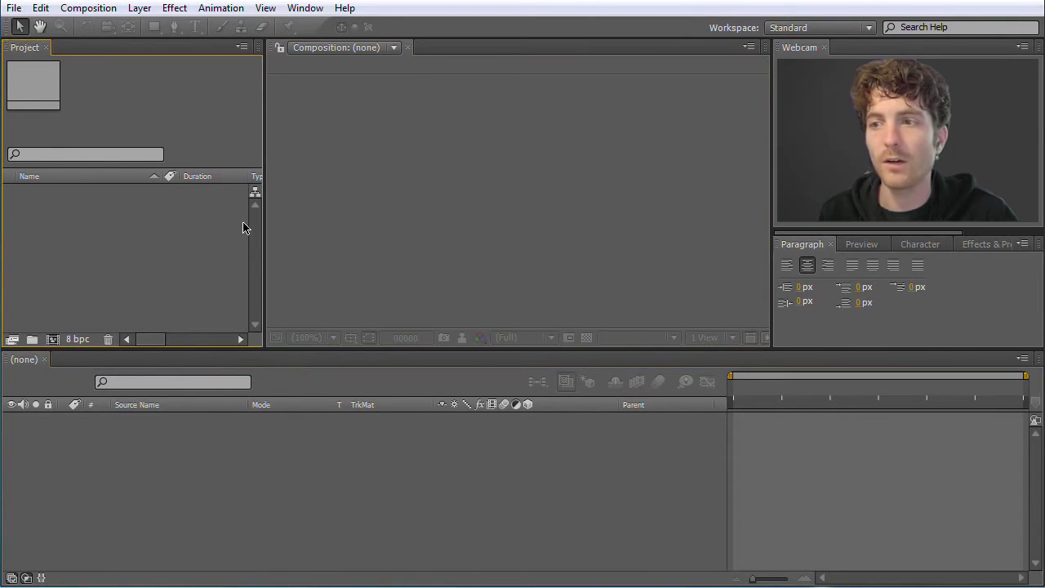
click(921, 244)
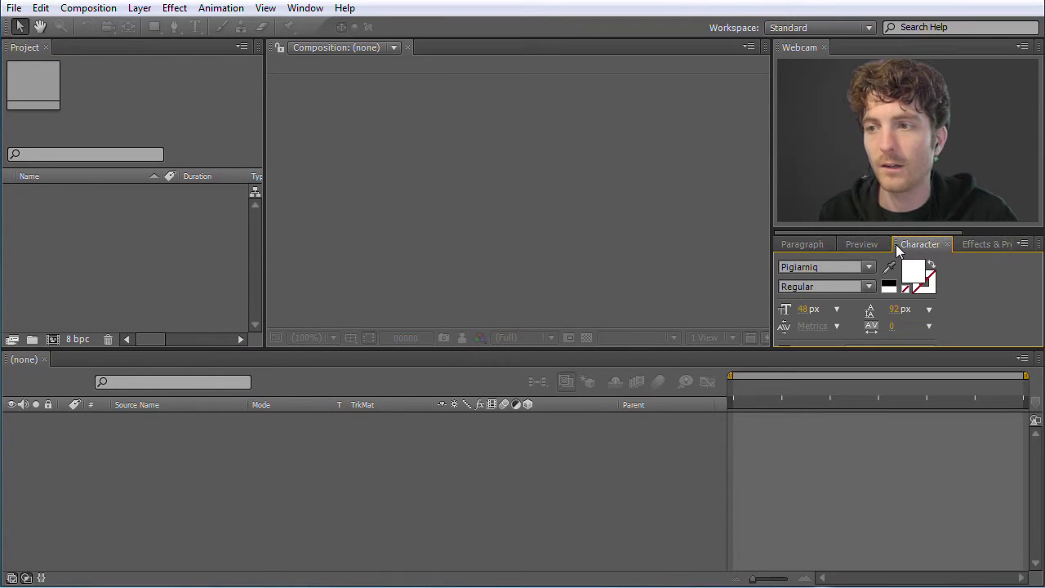
Step: Dock the Character panel beside the Composition viewer and widen it
drag(896, 245, 451, 204)
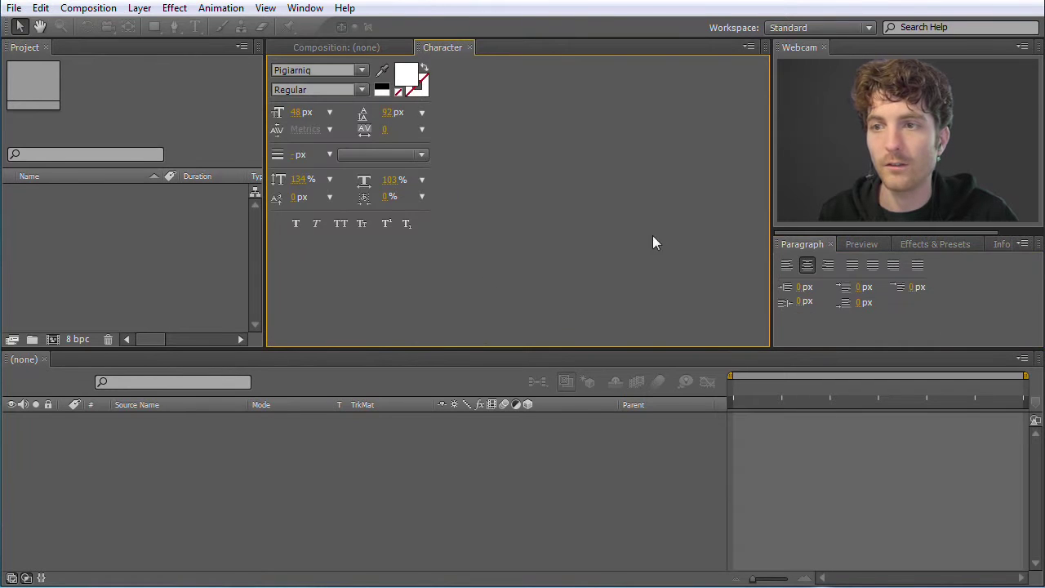
mouse_move(264, 131)
mouse_down()
mouse_move(228, 131)
mouse_move(279, 132)
mouse_up()
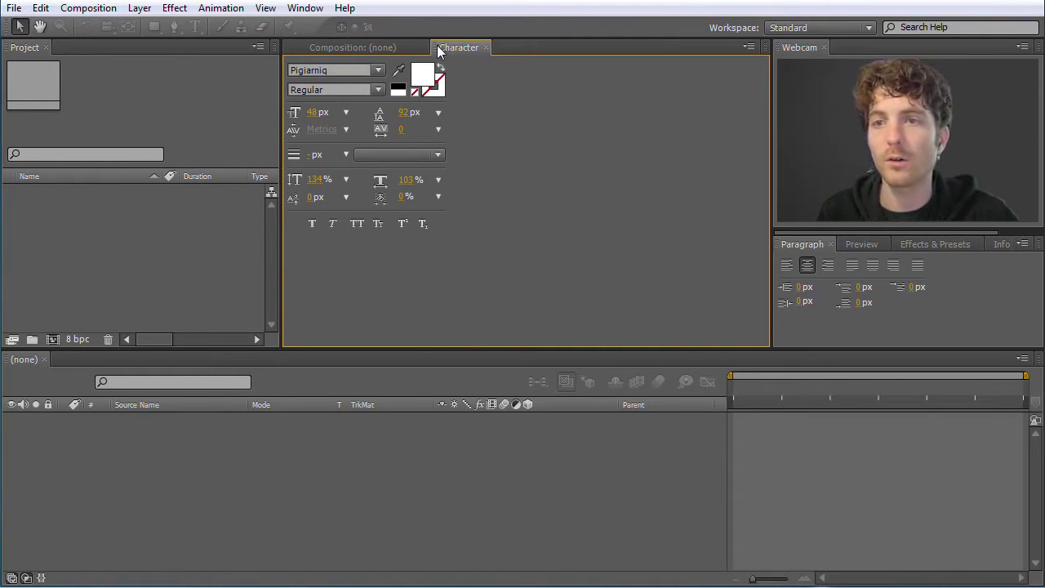
click(127, 82)
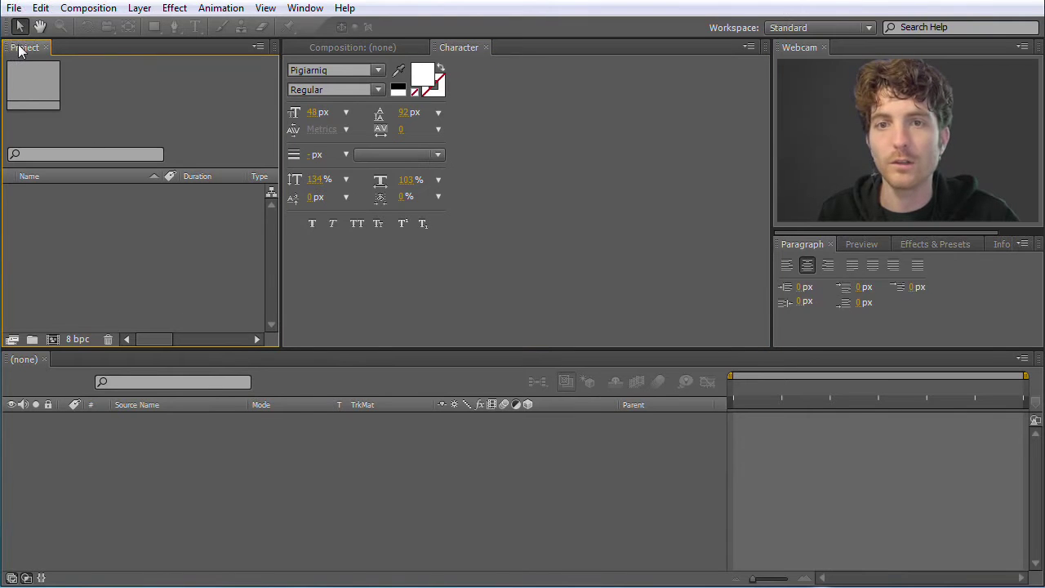
Step: Move the Character panel back into the Paragraph / Effects & Presets group, leaving the Window menu unused
click(302, 8)
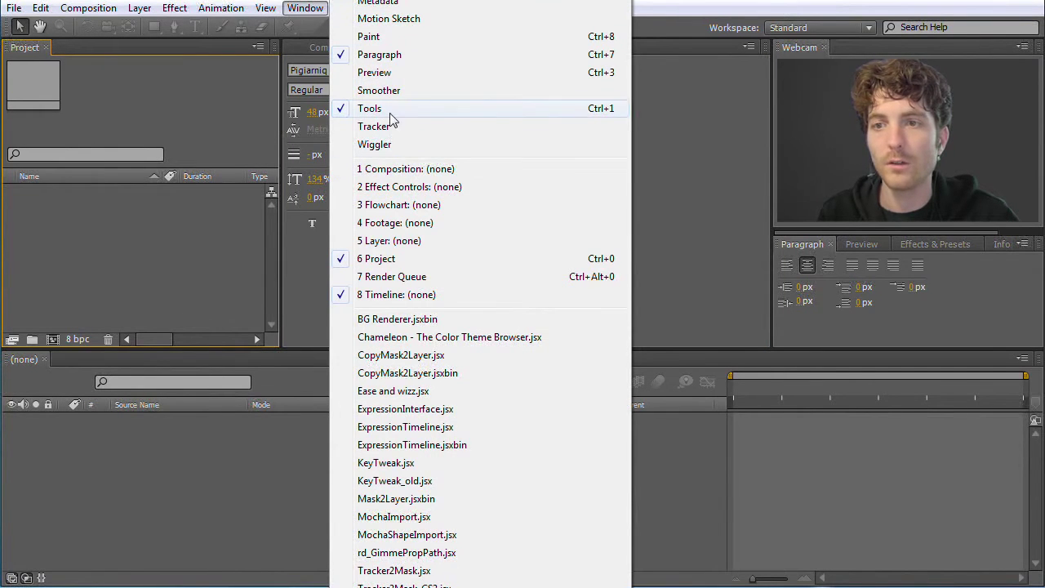
click(190, 105)
drag(437, 49, 917, 294)
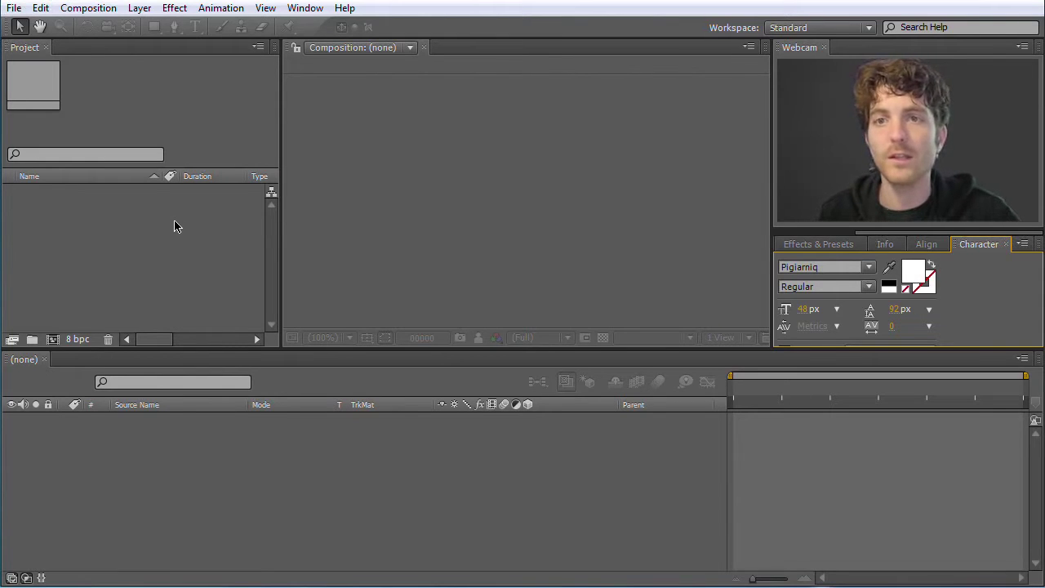
Step: Open the Import File dialog with Ctrl+I after browsing the Project and File menus
right_click(123, 224)
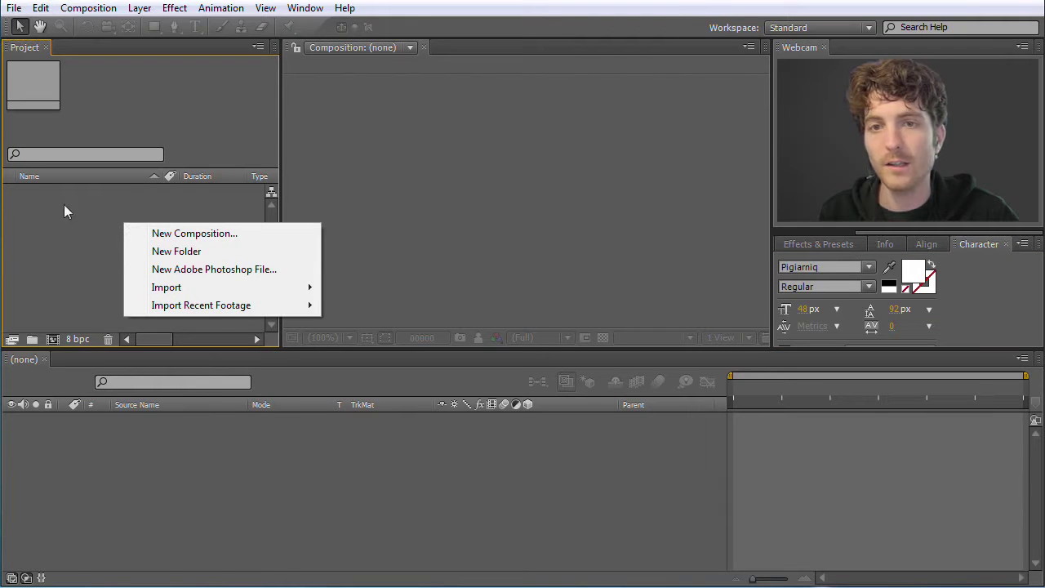
mouse_move(186, 289)
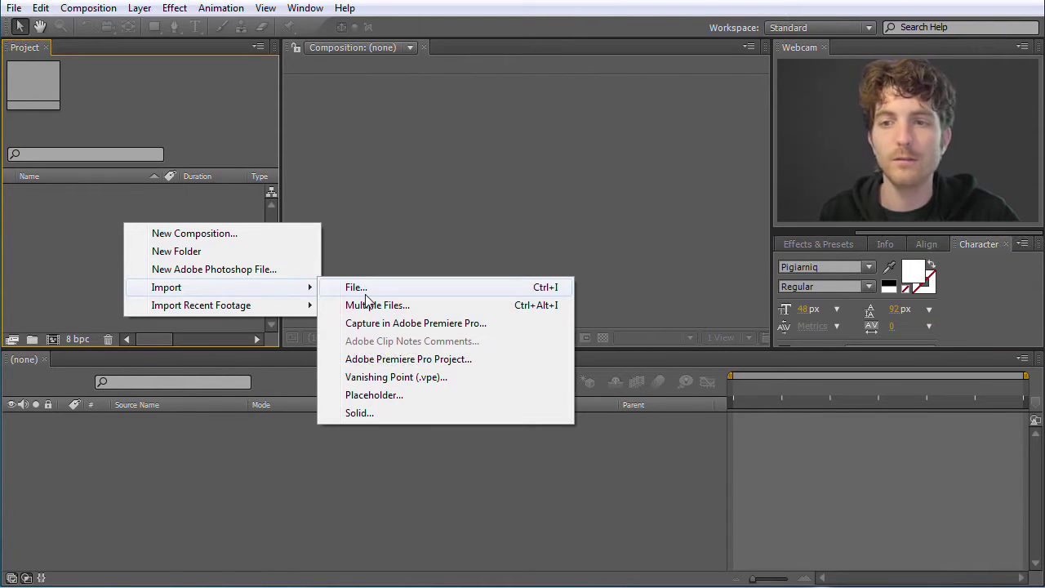
click(70, 245)
click(14, 8)
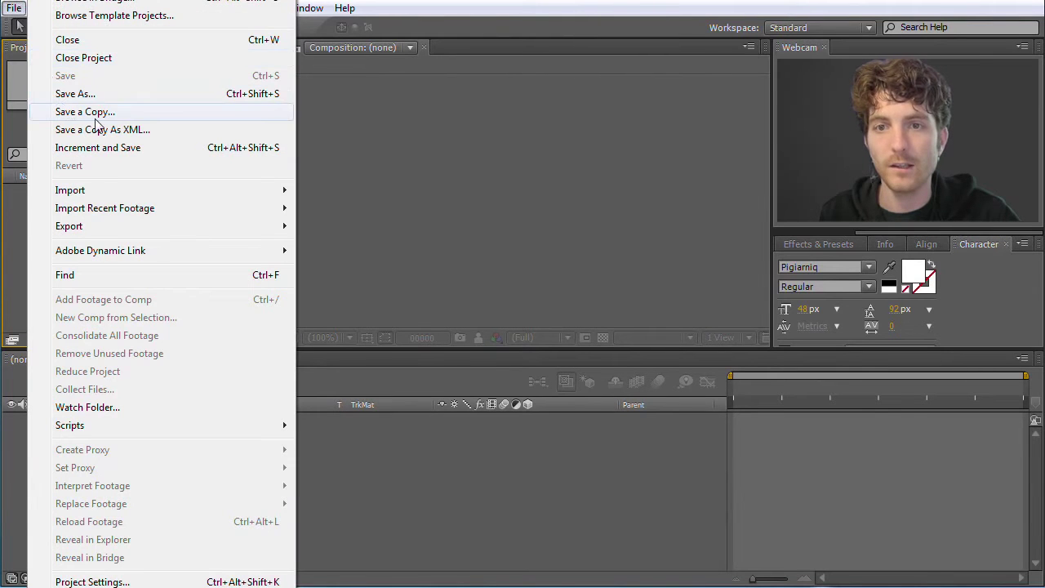
mouse_move(109, 193)
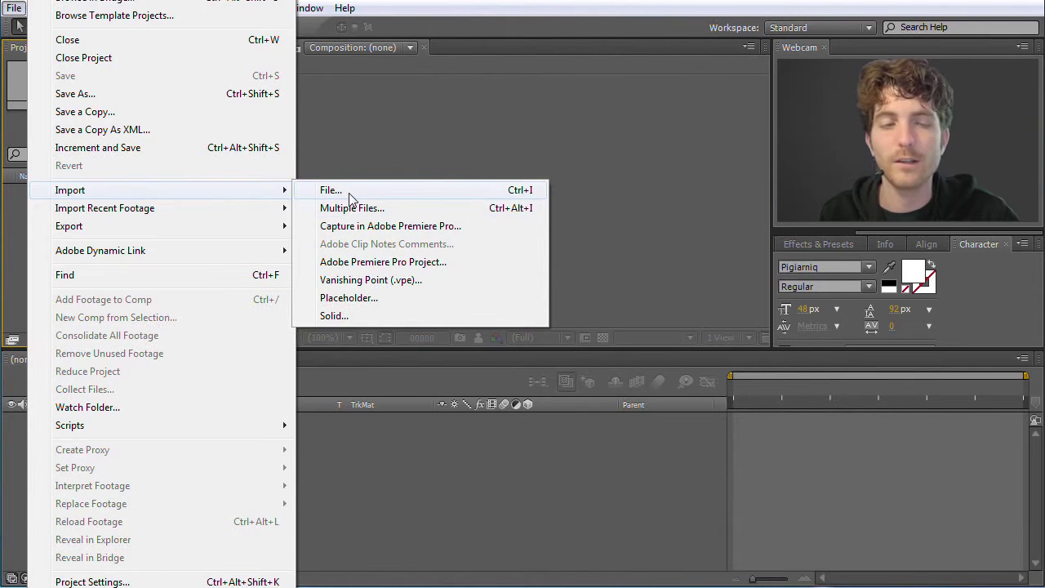
click(375, 152)
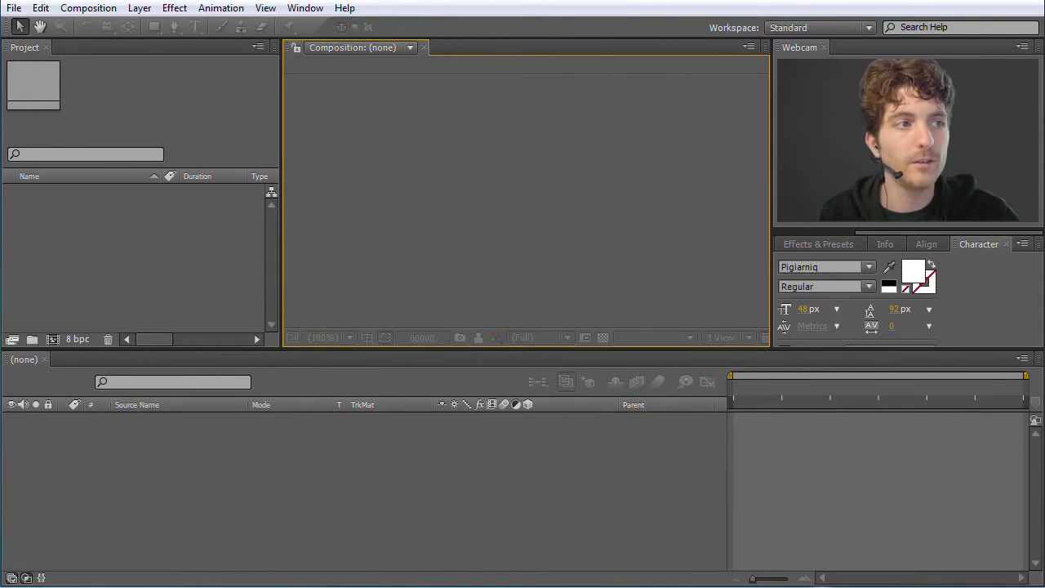
key(ctrl+i)
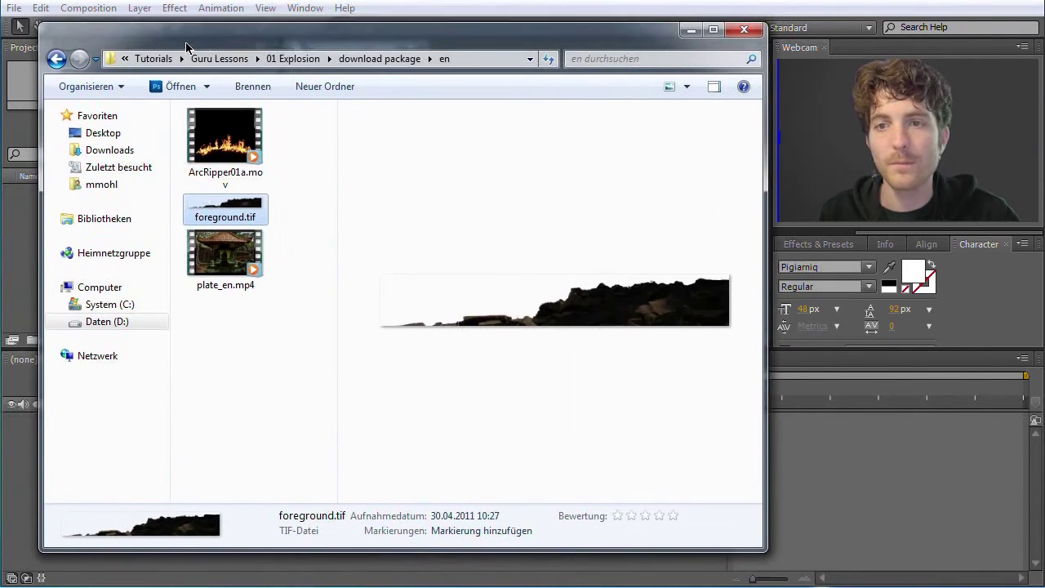
Step: Resize the import dialog and preview ArcRipper01a.mov, foreground.tif and plate_en.mp4
drag(187, 45, 169, 57)
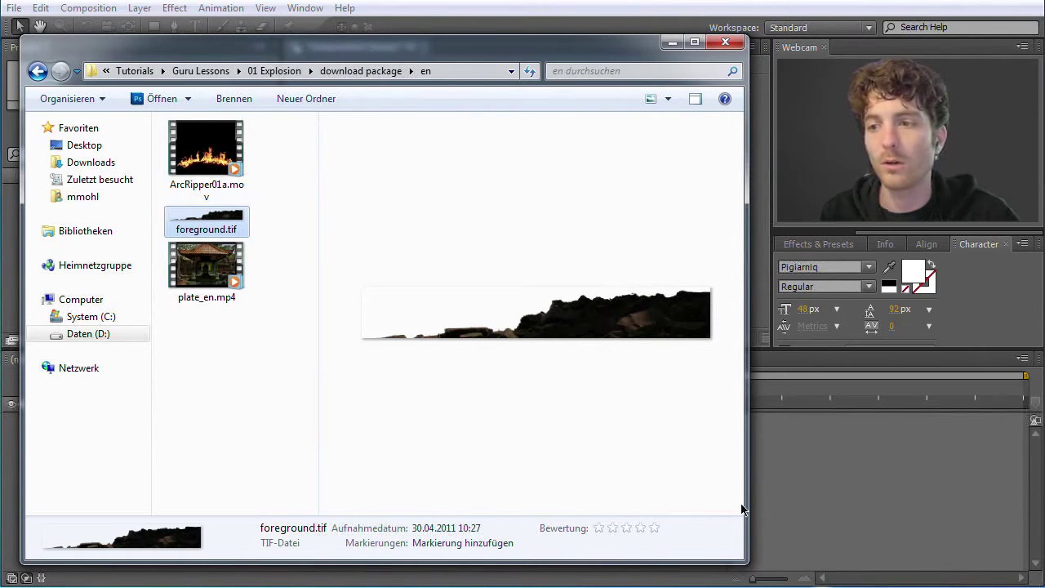
drag(746, 564, 716, 528)
click(214, 156)
click(205, 230)
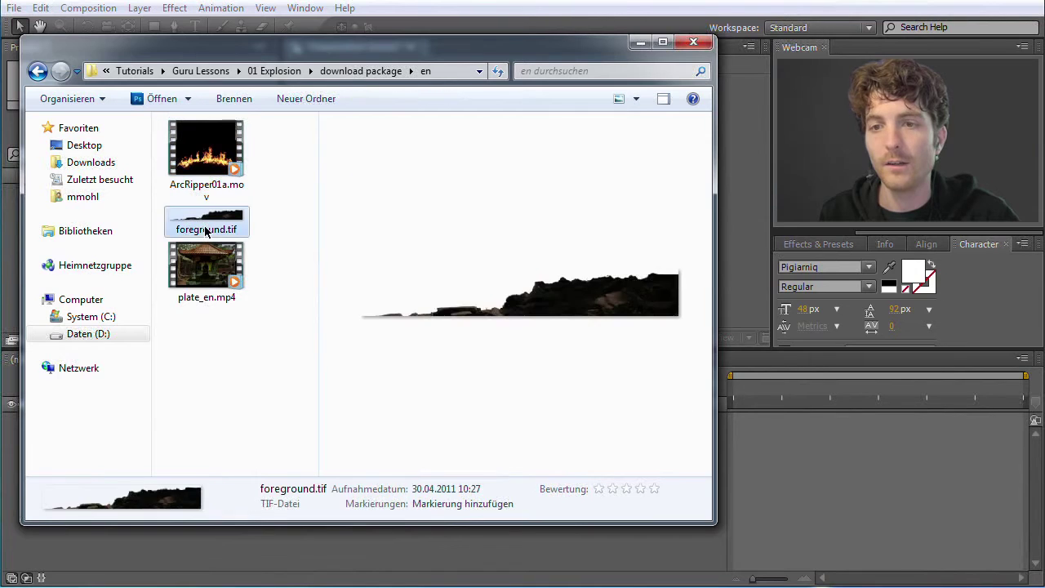
click(209, 265)
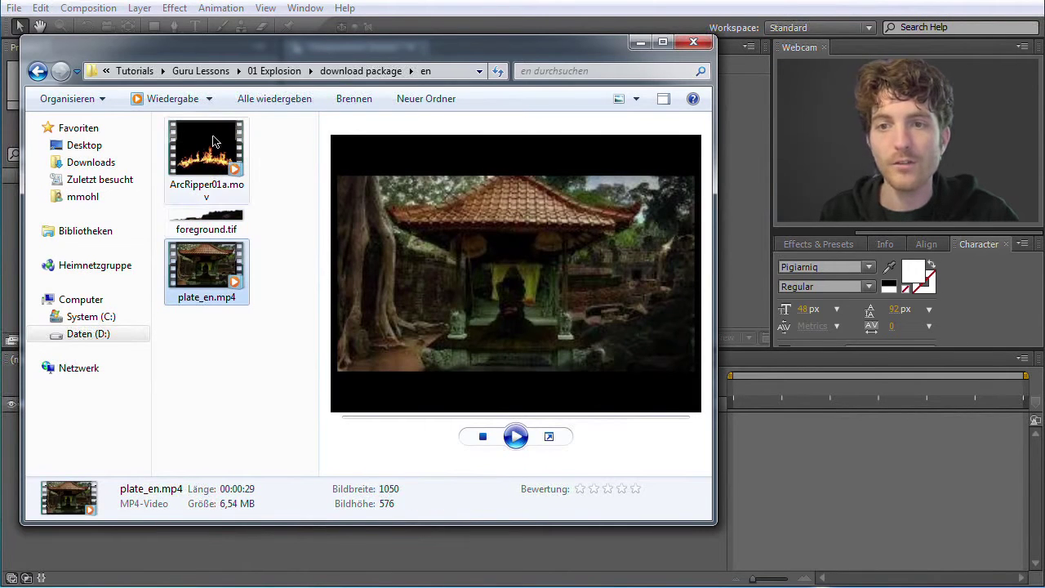
click(213, 167)
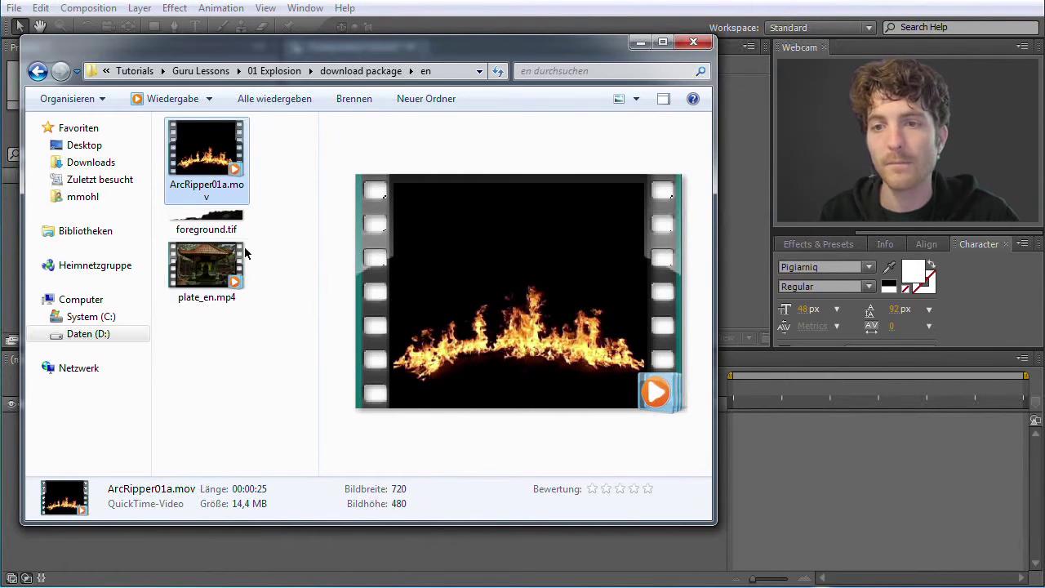
click(221, 263)
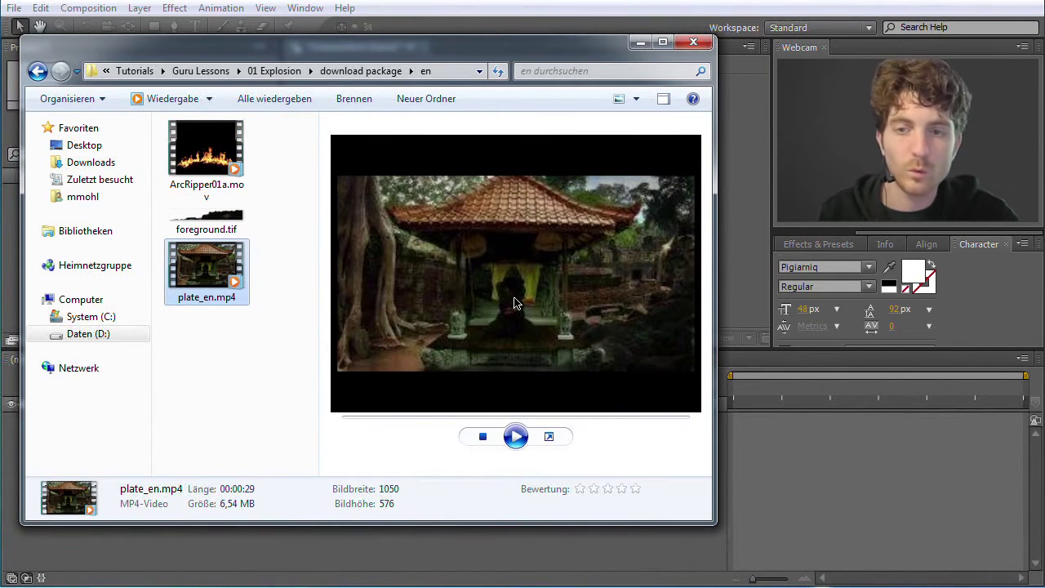
click(216, 222)
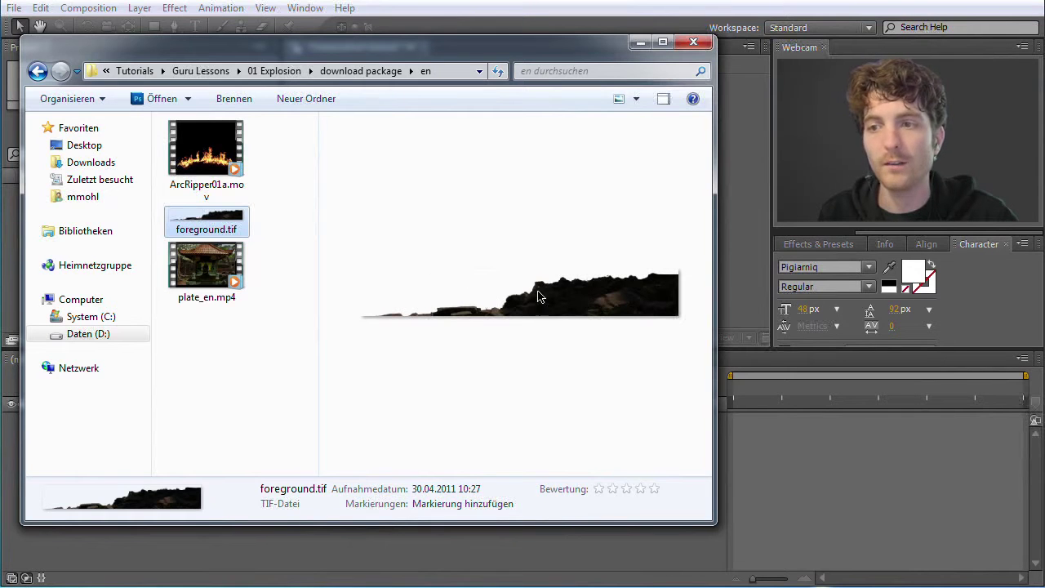
Step: Drag ArcRipper01a.mov, foreground.tif and plate_en.mp4 from the en folder into the Project panel
drag(267, 48, 300, 54)
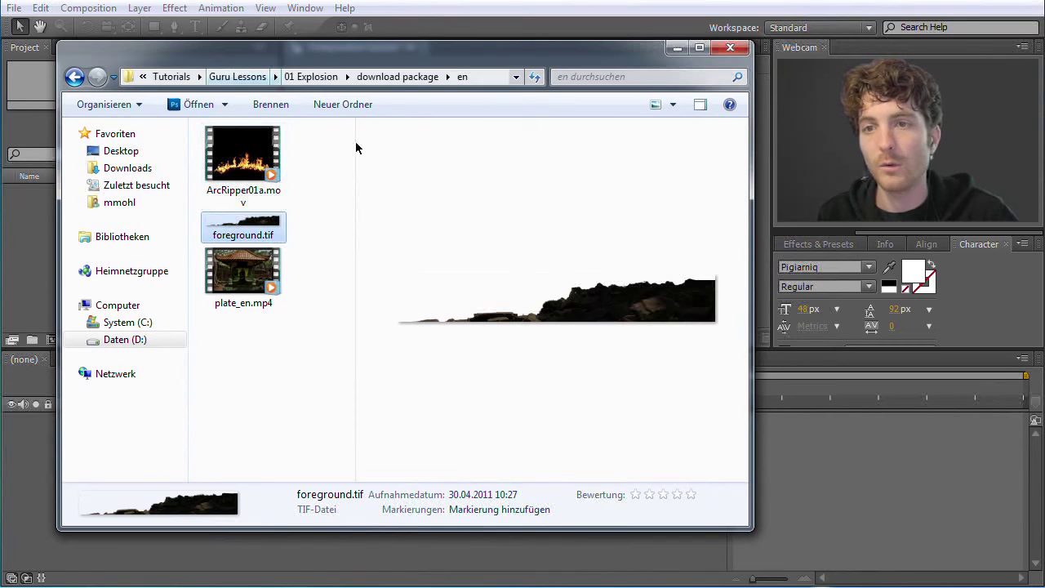
drag(753, 529, 619, 410)
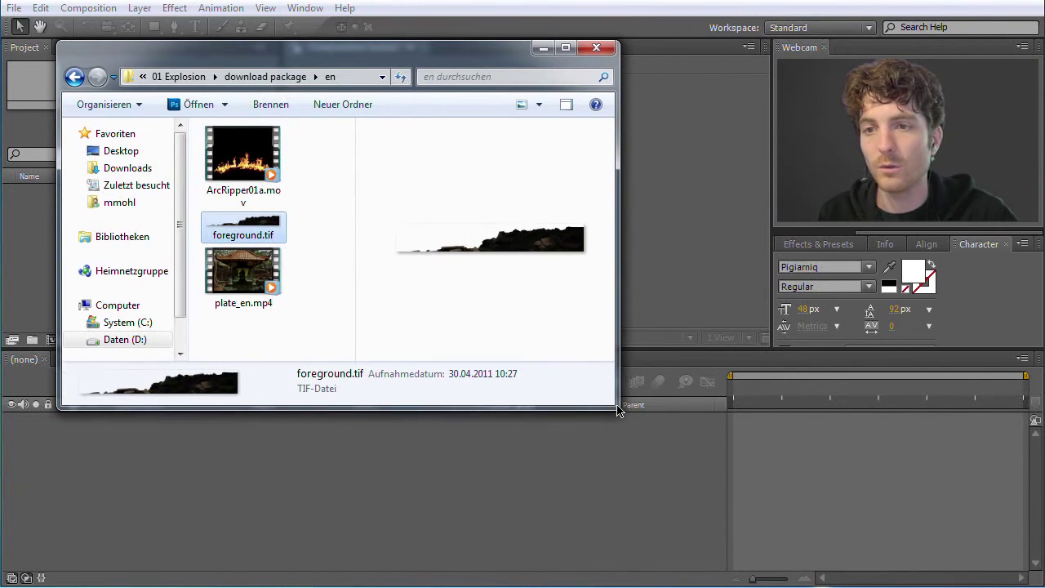
drag(296, 45, 434, 173)
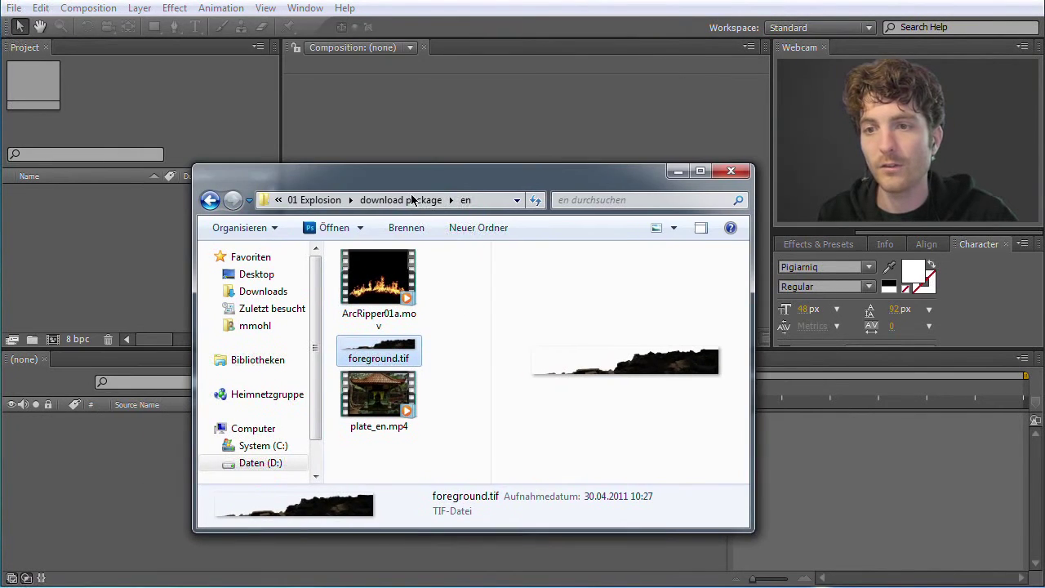
click(391, 282)
shift+click(390, 401)
drag(390, 401, 105, 256)
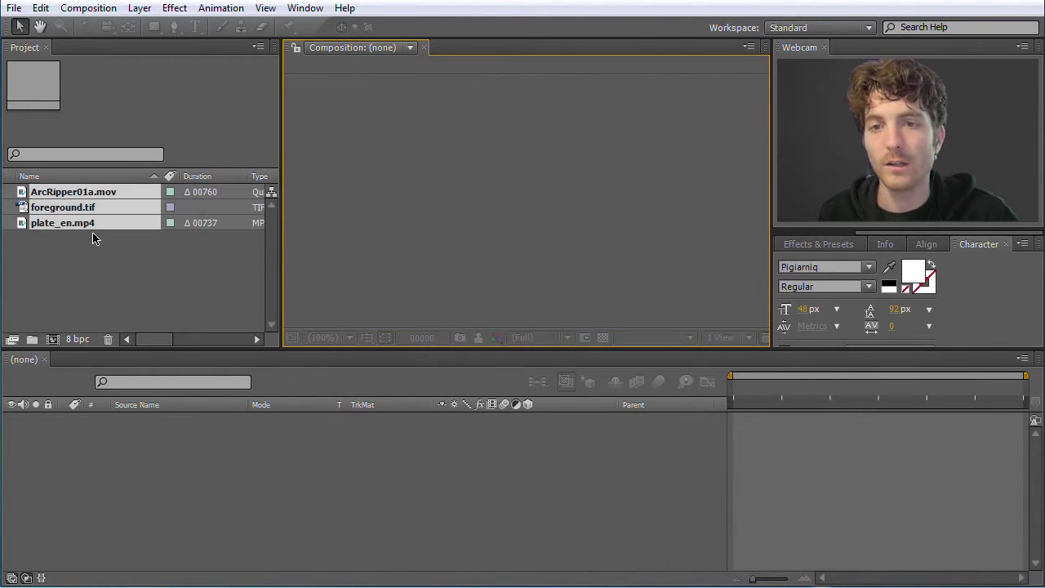
Step: Check the details of plate_en.mp4, foreground.tif and ArcRipper01a.mov in the Project panel
click(114, 255)
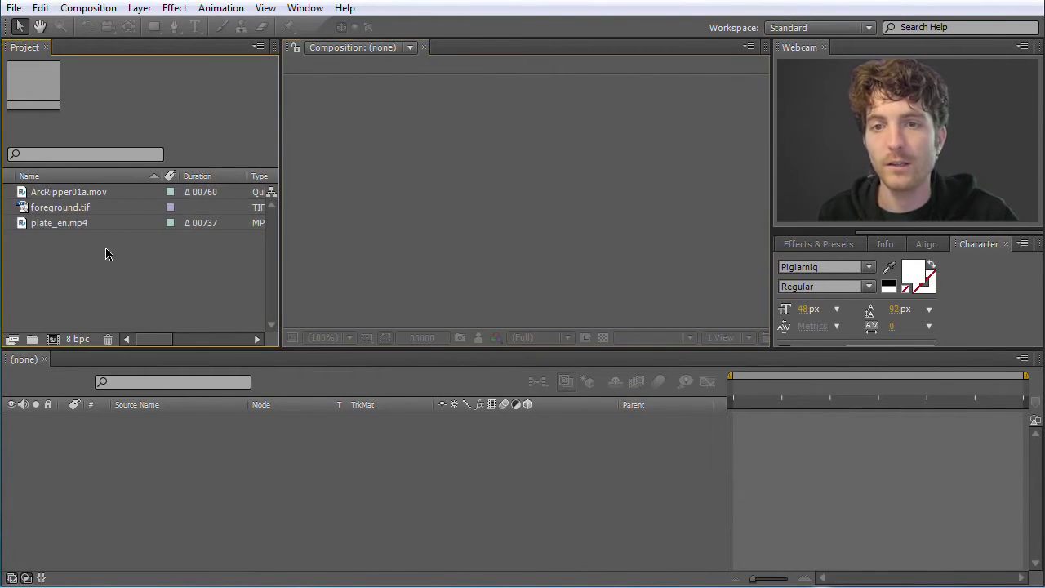
click(58, 225)
click(57, 210)
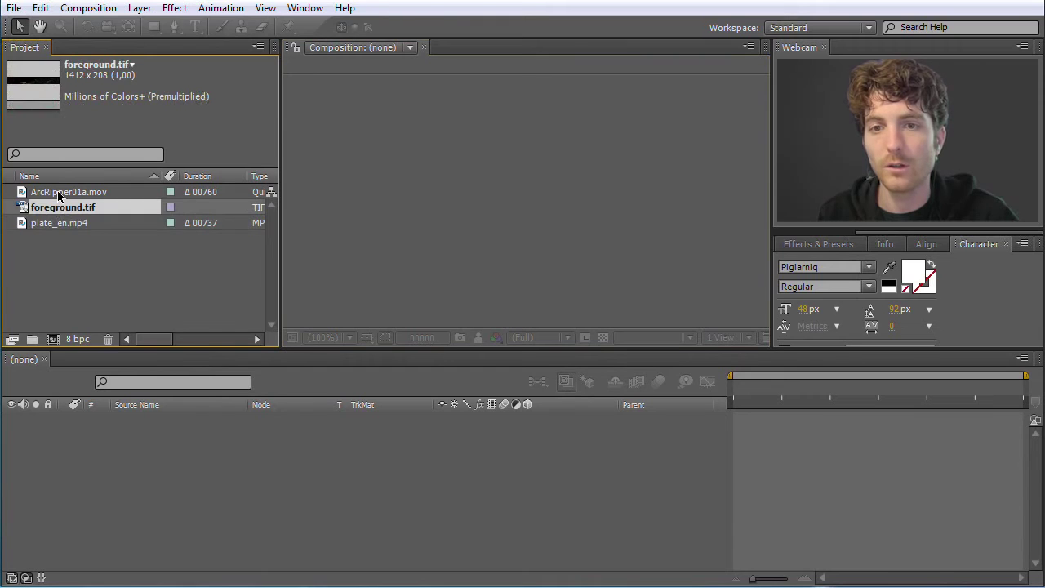
click(60, 194)
click(65, 224)
click(72, 253)
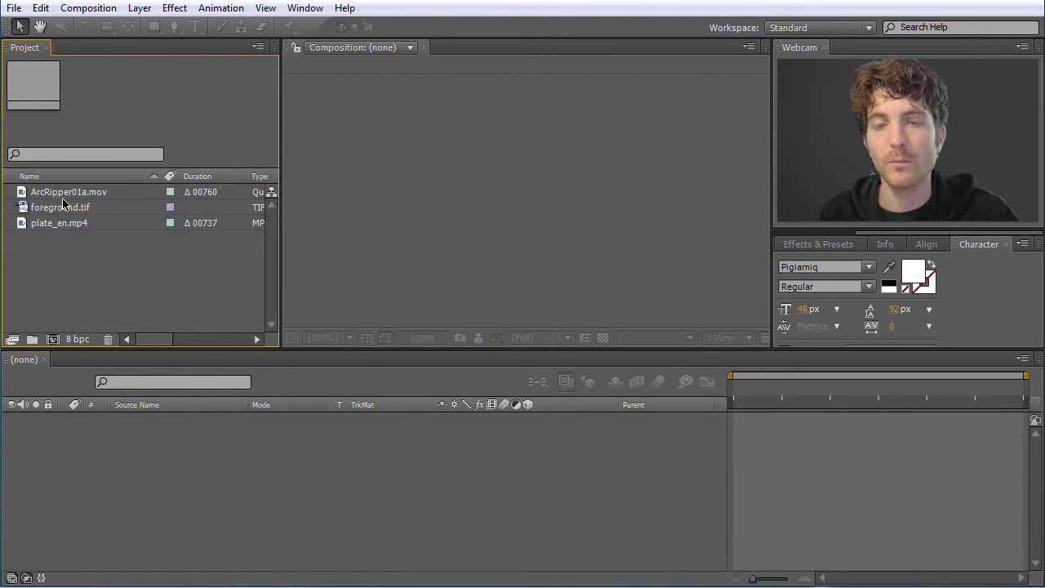
click(61, 229)
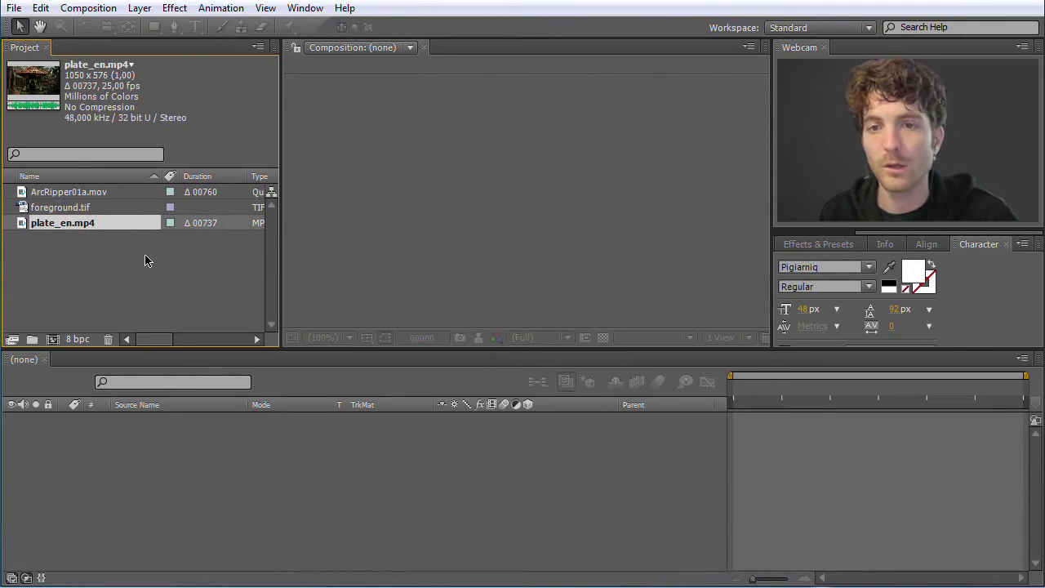
click(93, 250)
Step: Rename plate_en.mp4 to Guru Clip
click(66, 229)
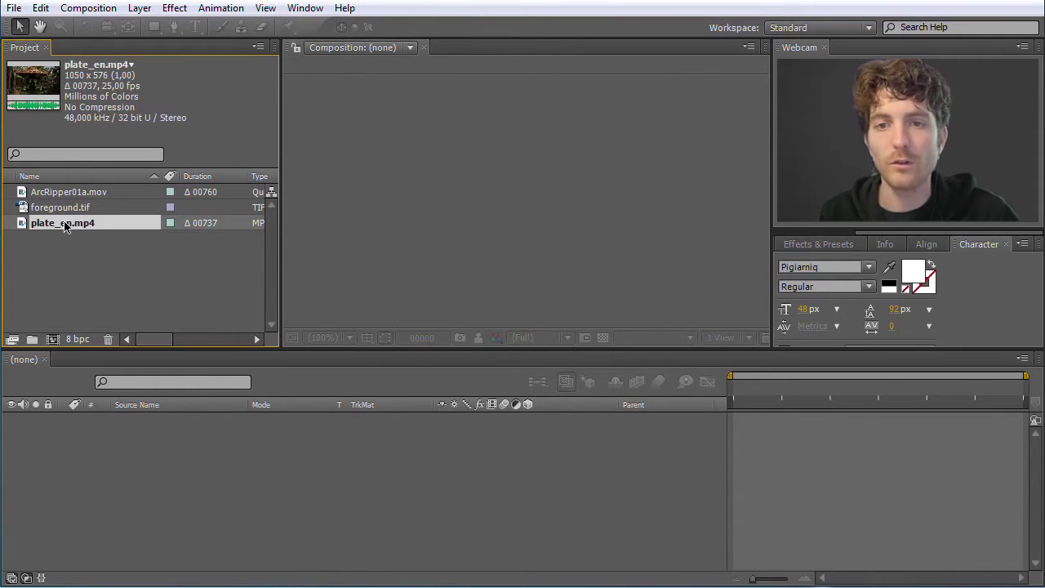
key(Return)
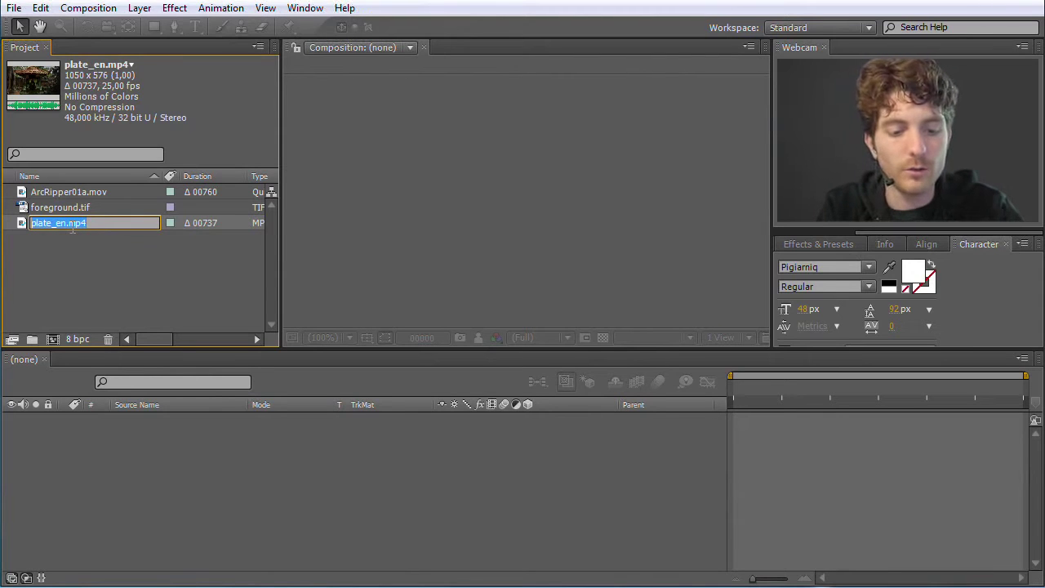
text(Guru Clip)
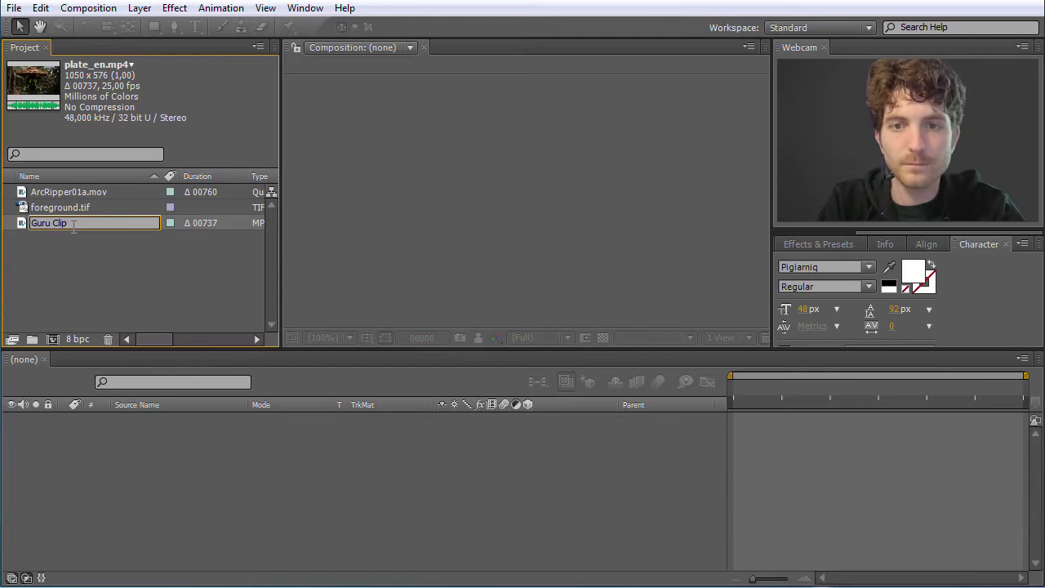
key(Return)
Step: Rename ArcRipper01a.mov to Fire and foreground.tif to stones
click(81, 192)
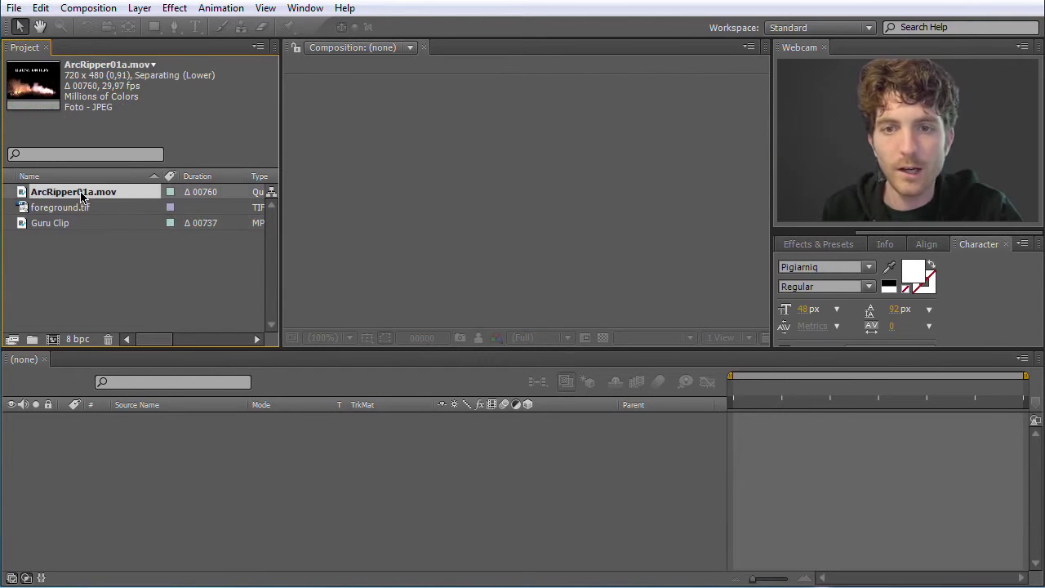
key(Return)
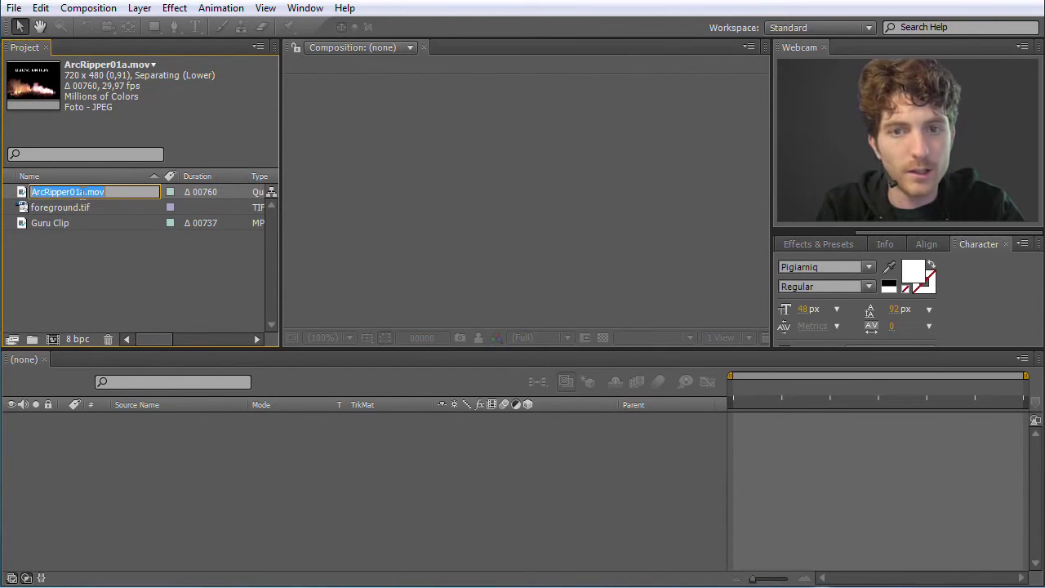
text(Fire)
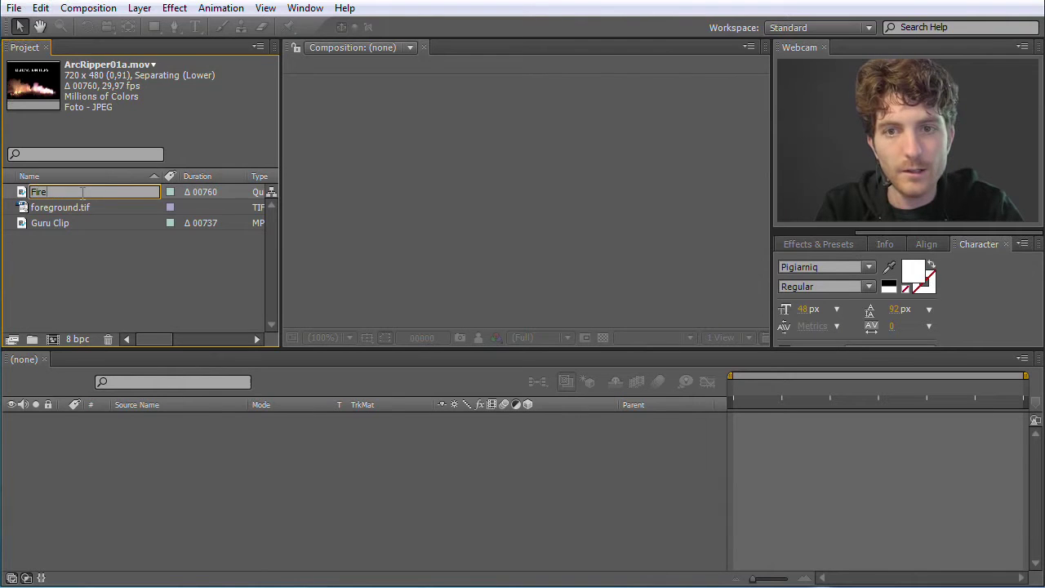
key(Return)
click(78, 211)
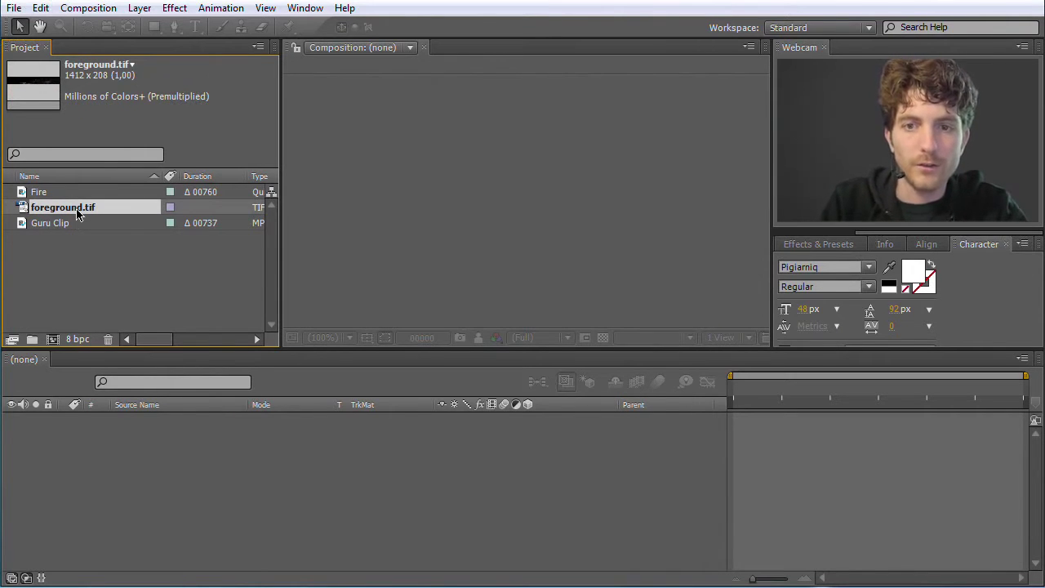
key(Return)
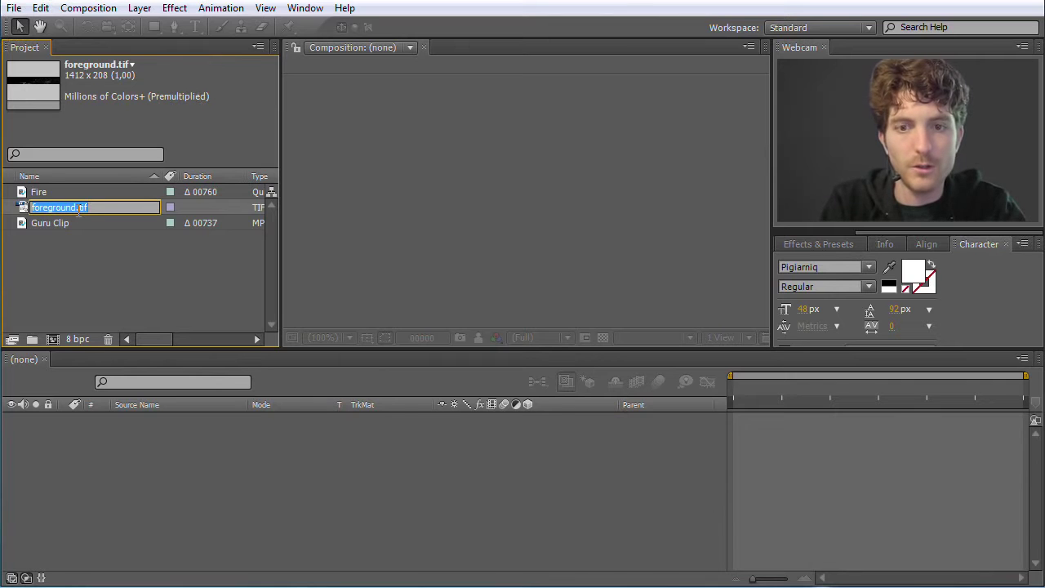
text(st)
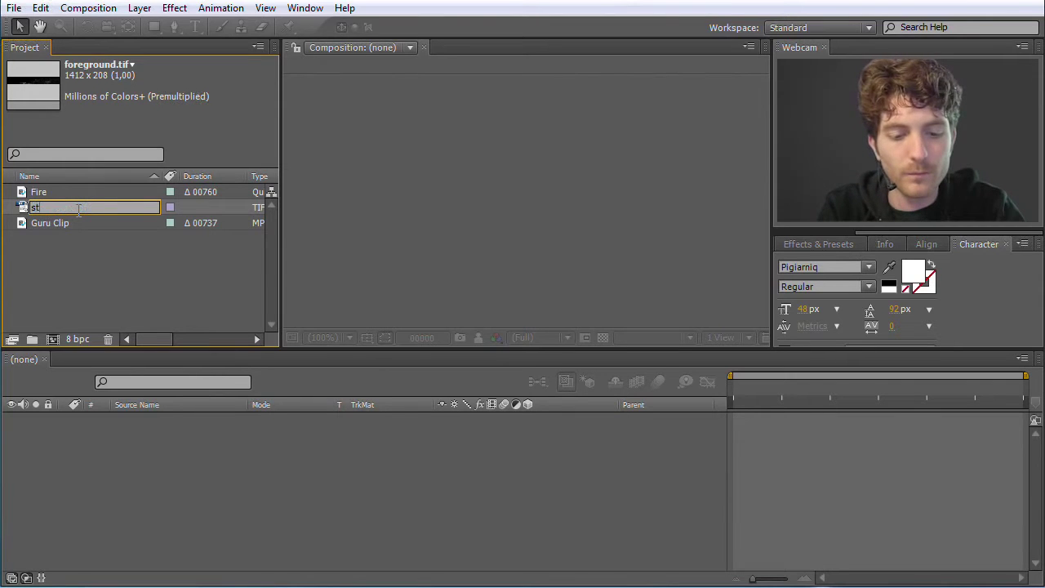
key(Return)
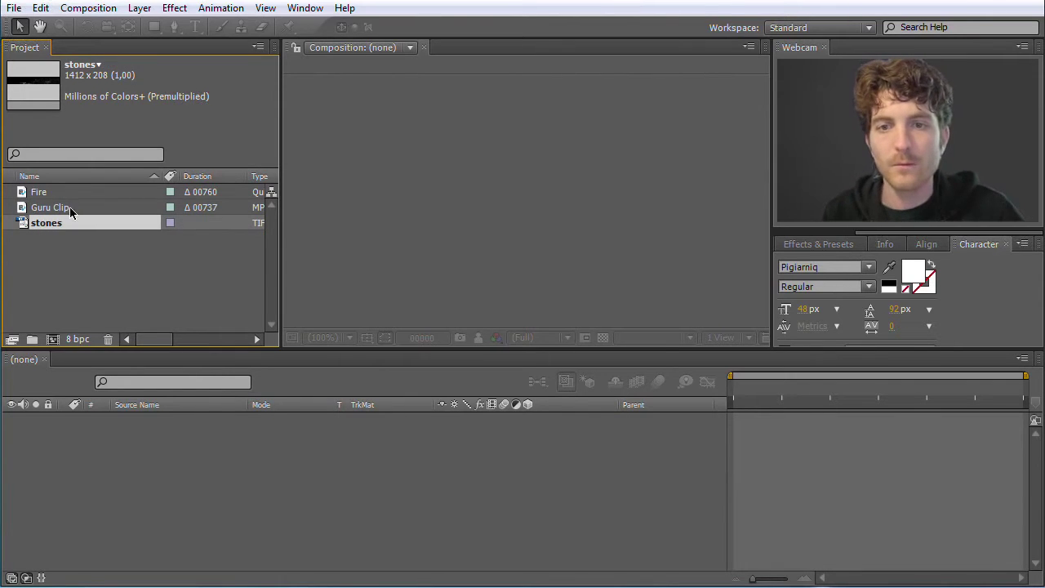
click(114, 276)
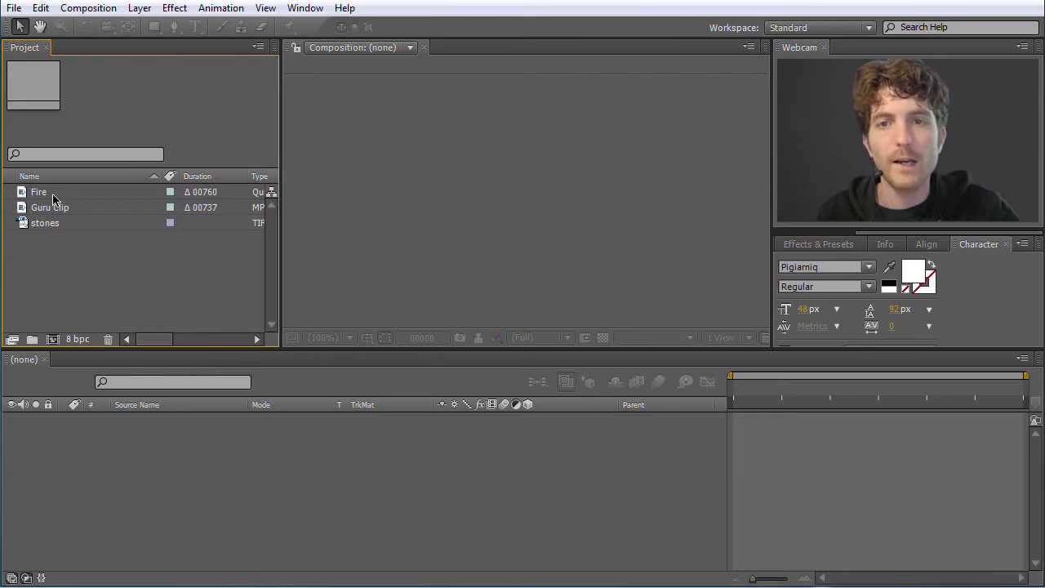
right_click(70, 260)
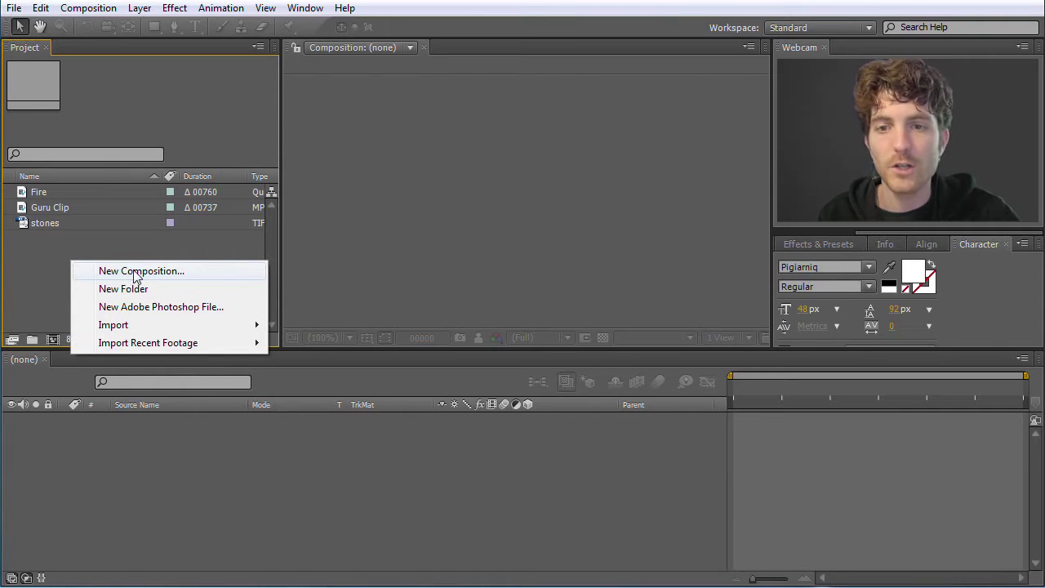
click(131, 257)
right_click(80, 262)
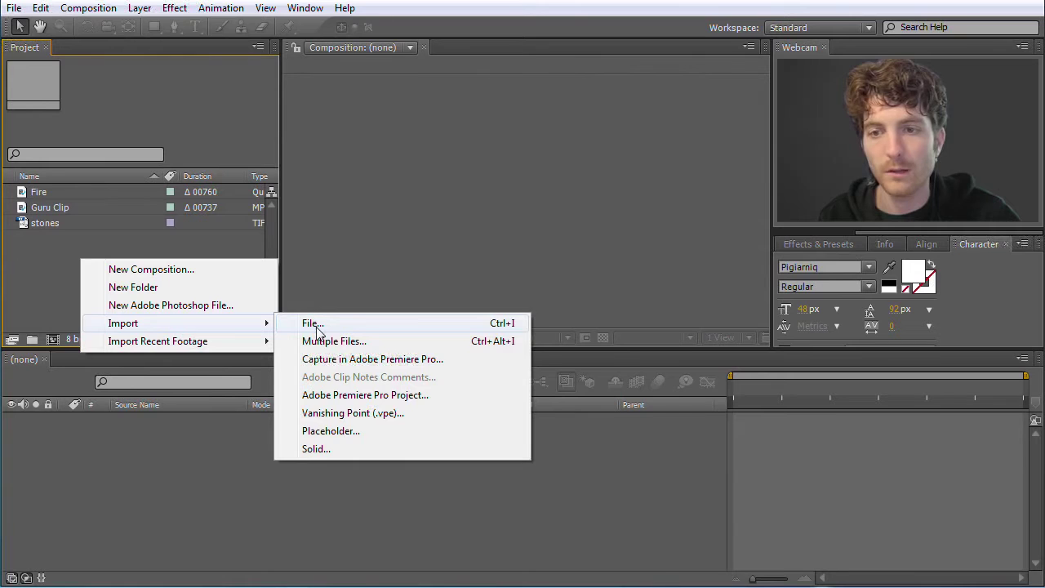
click(152, 271)
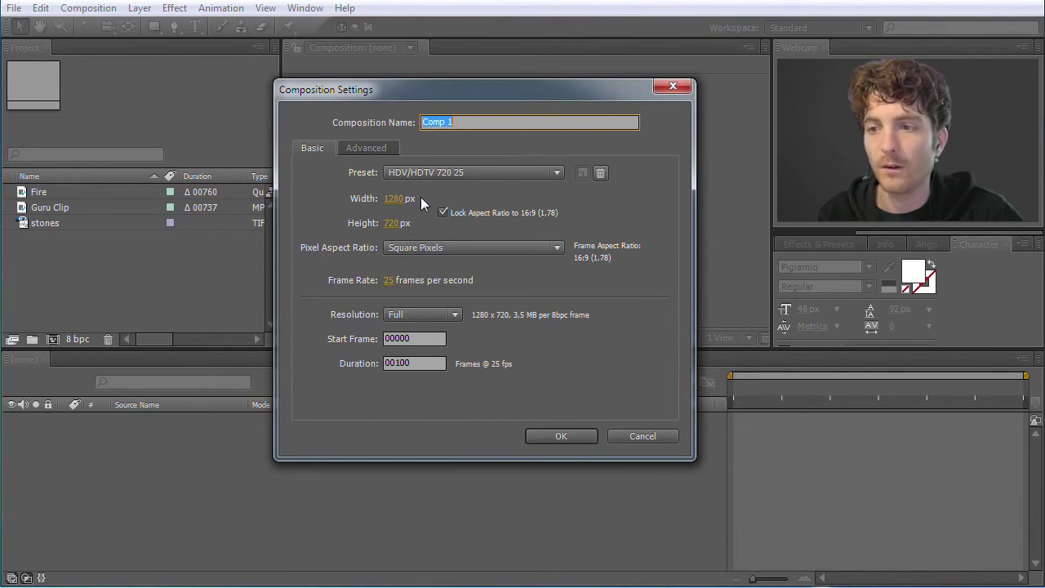
click(643, 436)
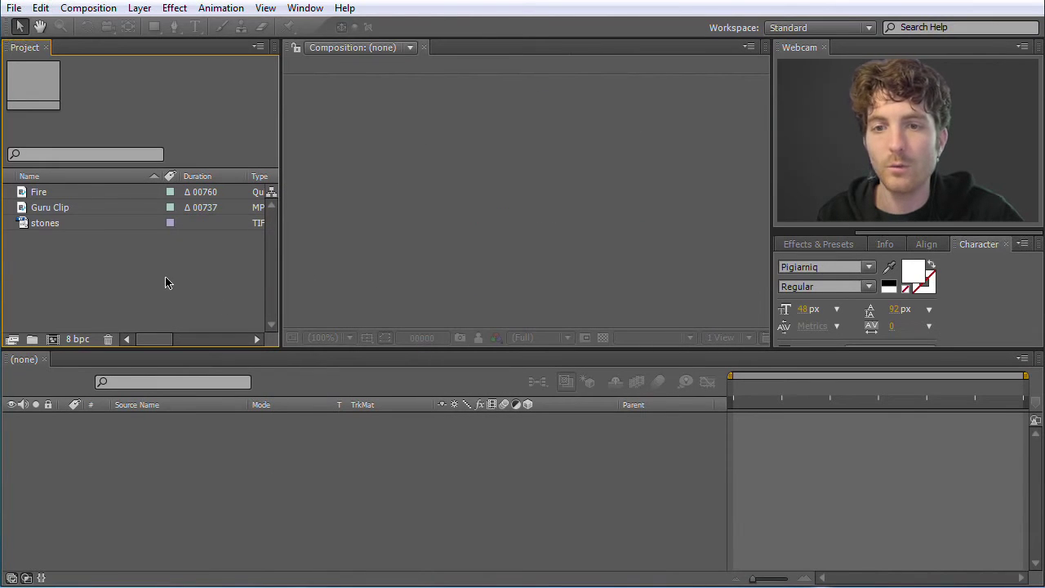
right_click(58, 276)
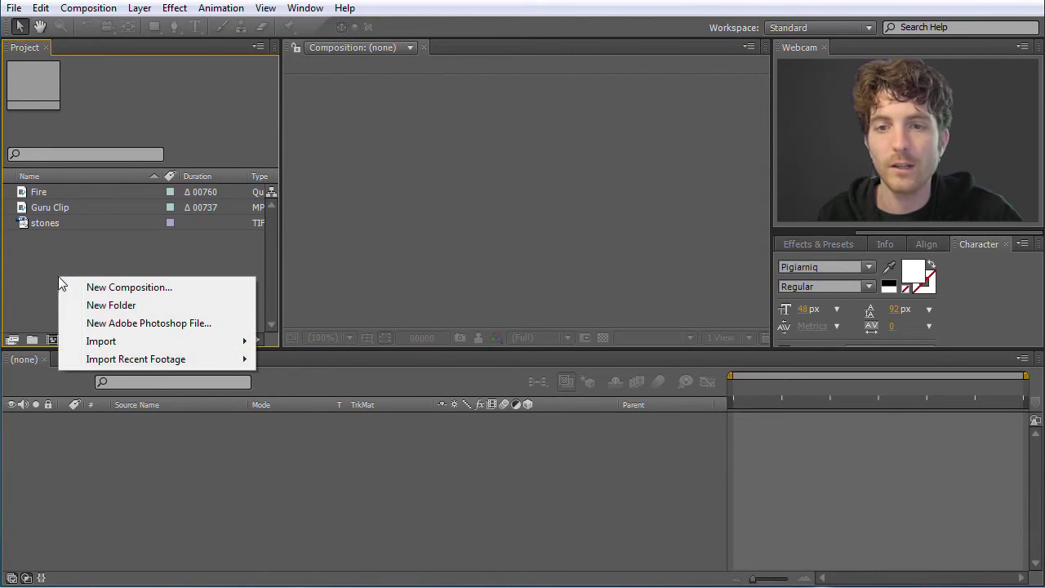
click(128, 263)
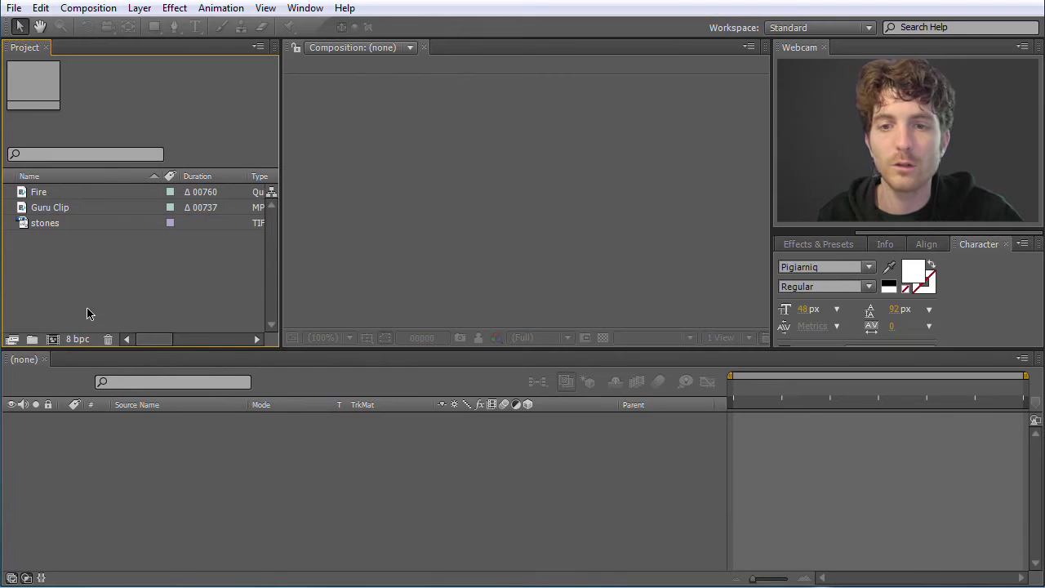
Step: Create a composition named my new Comp with the NTSC D1 Widescreen preset
click(53, 339)
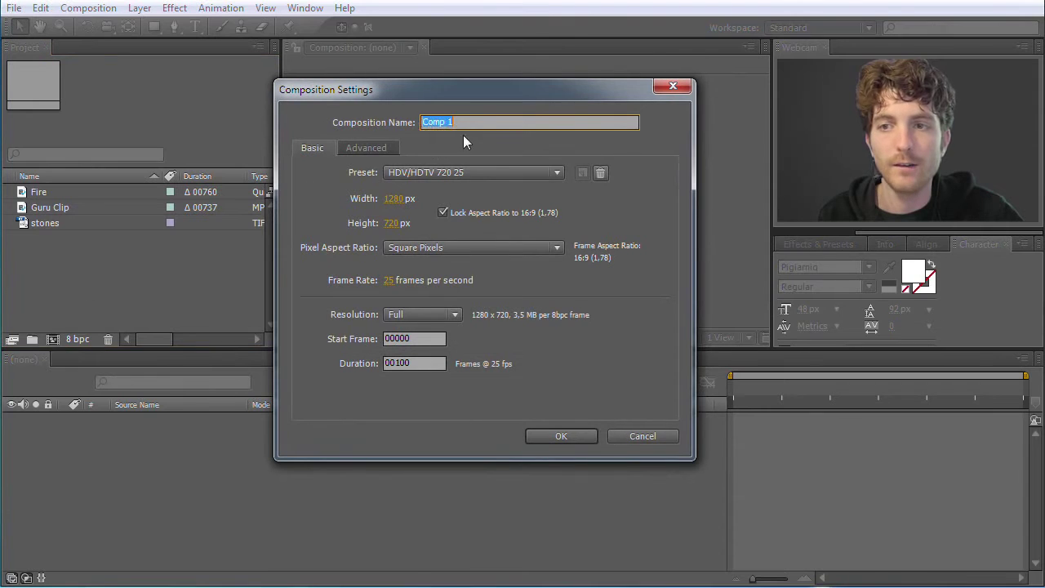
text(my new)
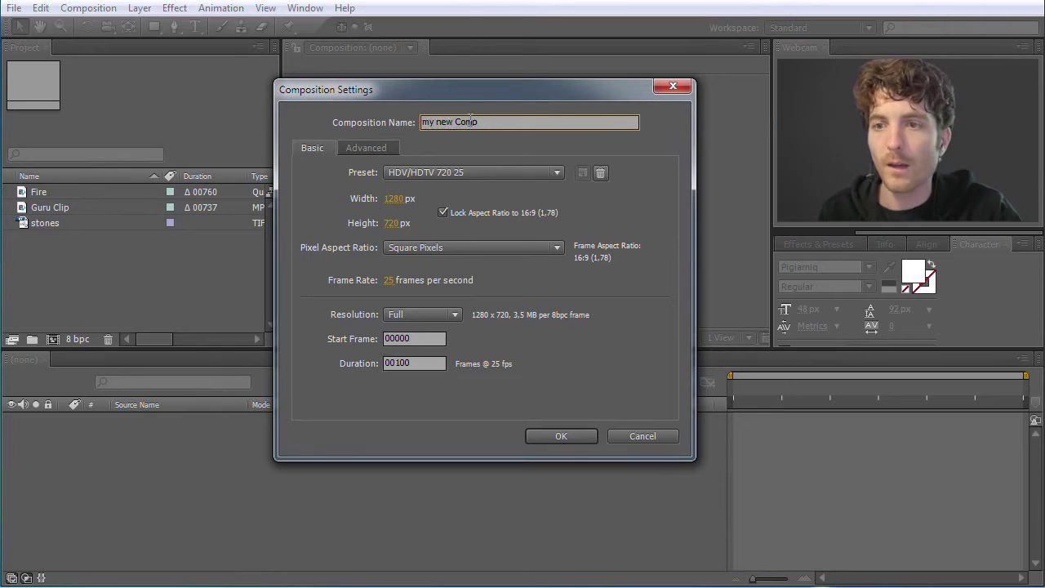
click(523, 173)
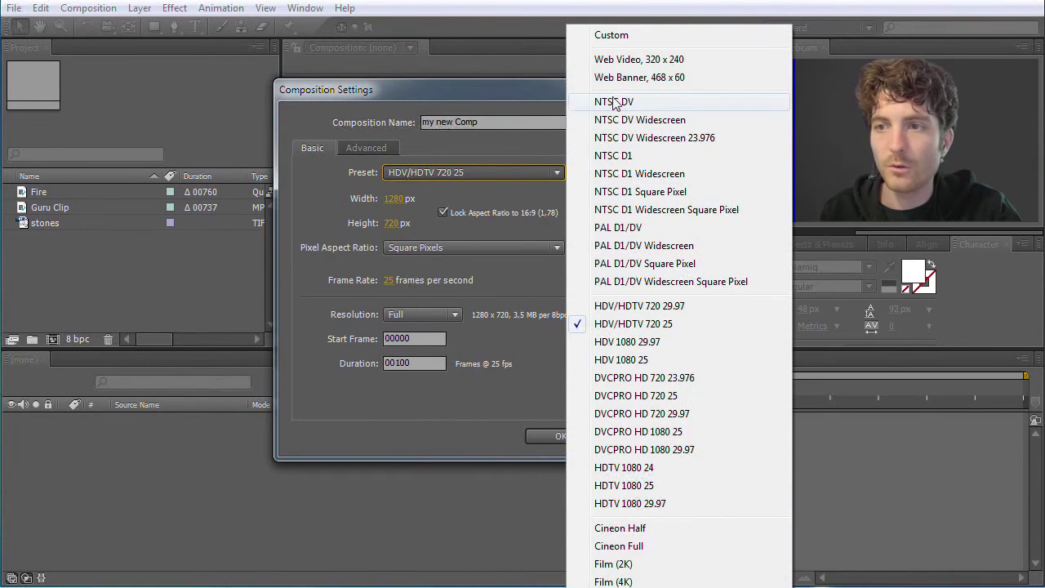
click(642, 175)
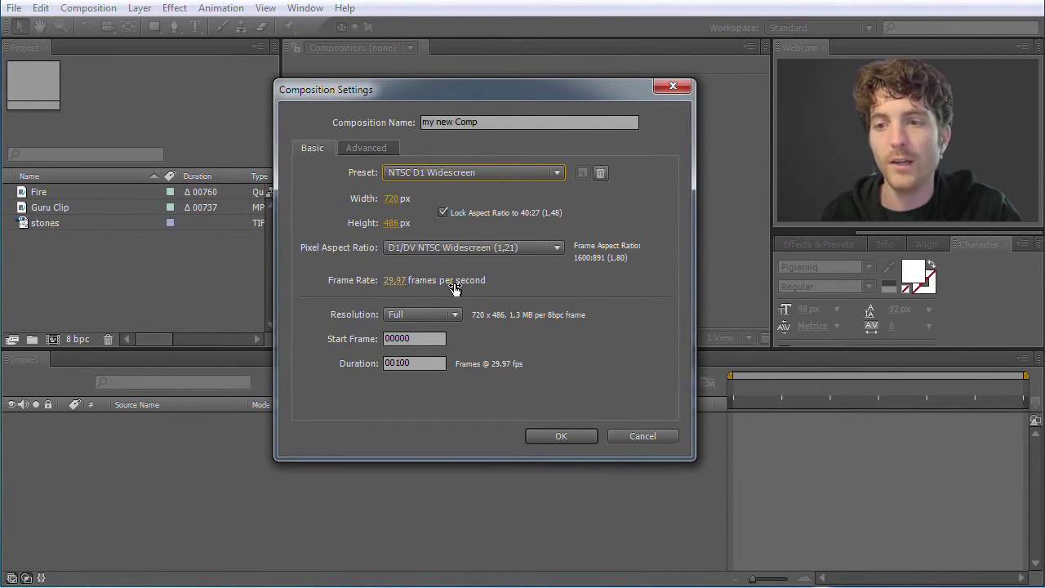
click(561, 436)
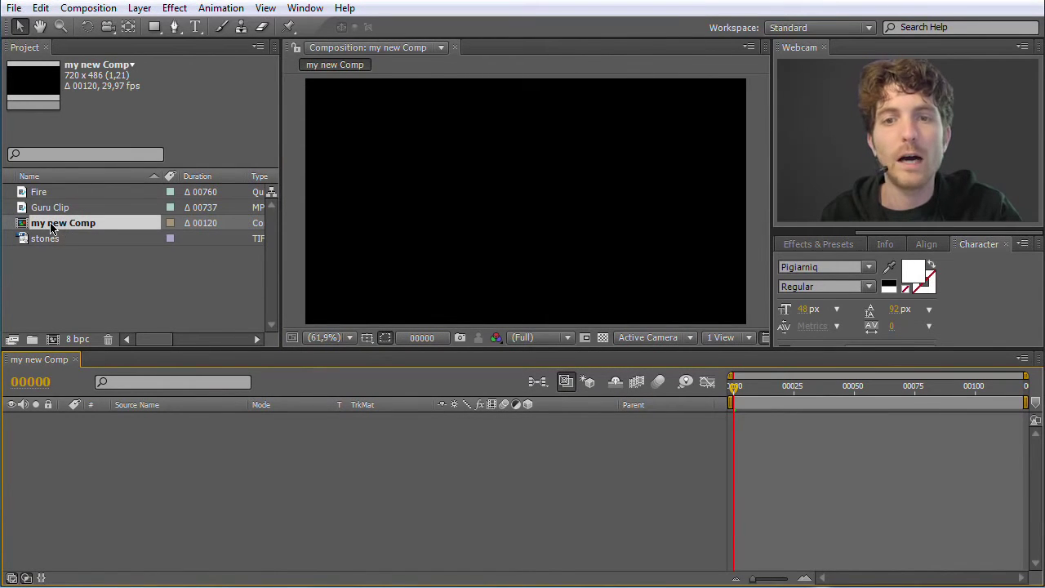
Step: Scrub my new Comp's current time to frame 00030, then select Guru Clip in the Project panel
click(54, 240)
click(57, 223)
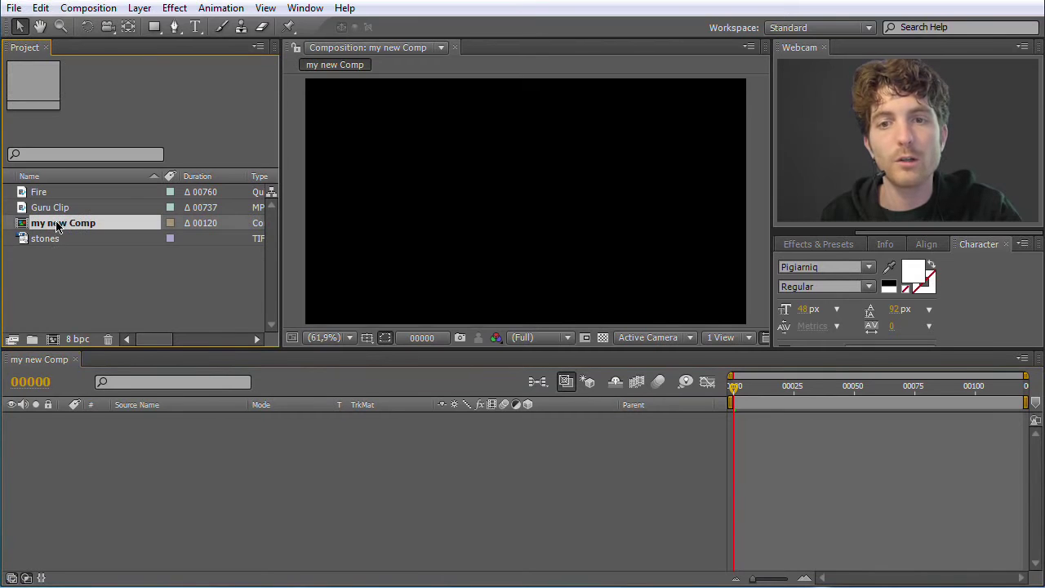
click(75, 282)
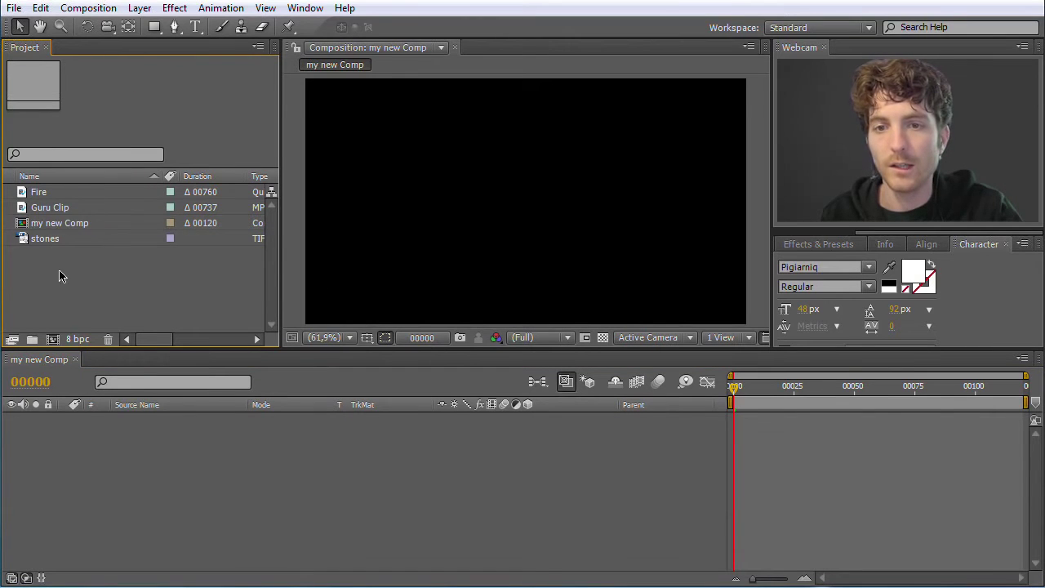
click(28, 224)
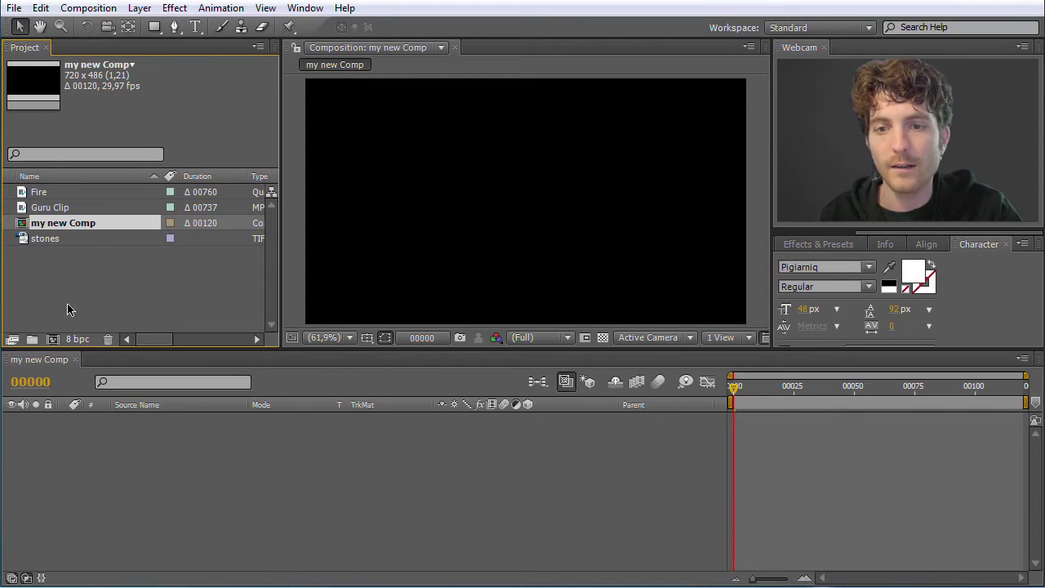
click(85, 406)
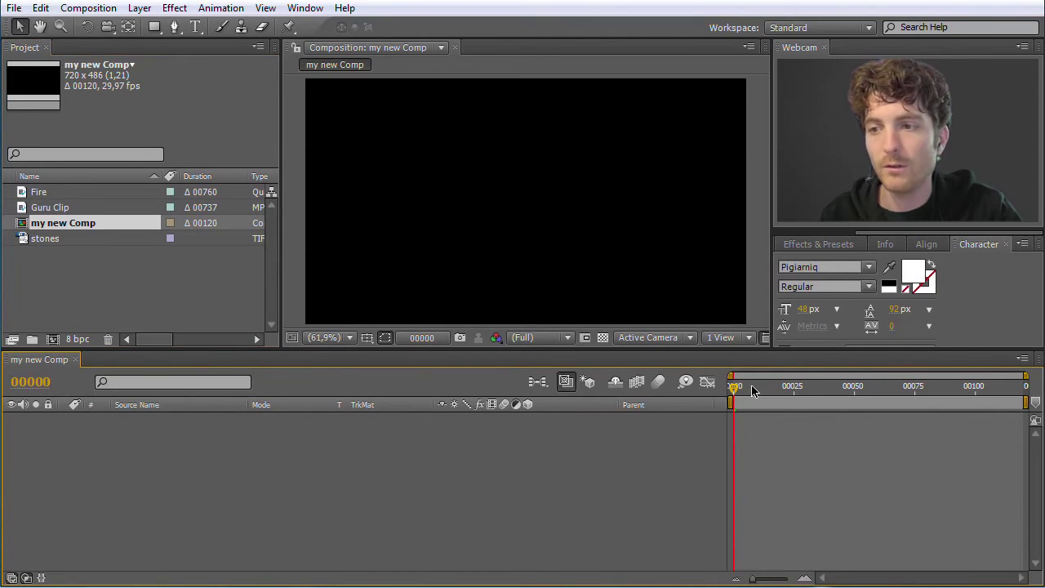
drag(735, 395, 806, 394)
click(113, 295)
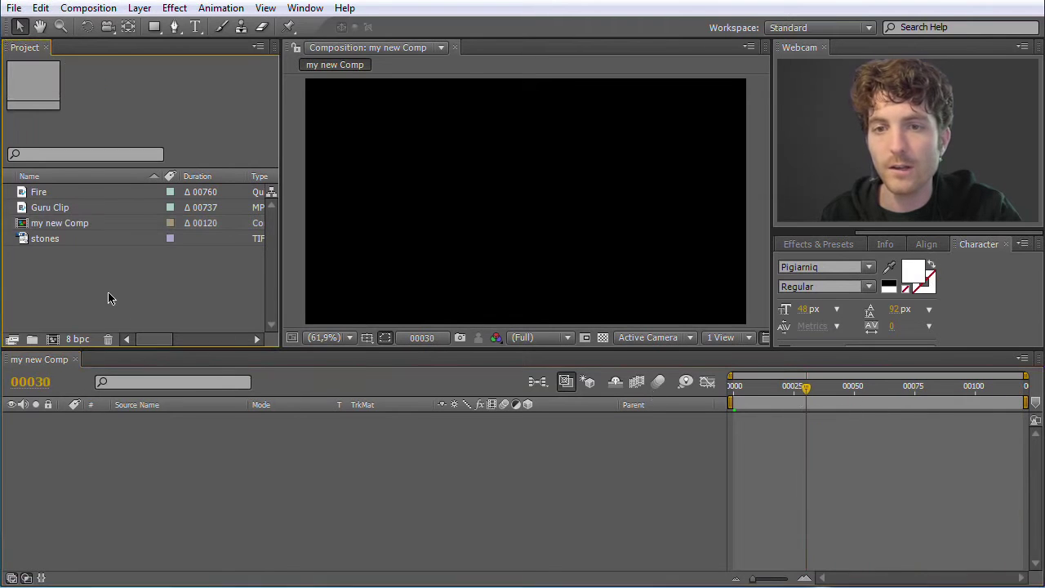
click(25, 210)
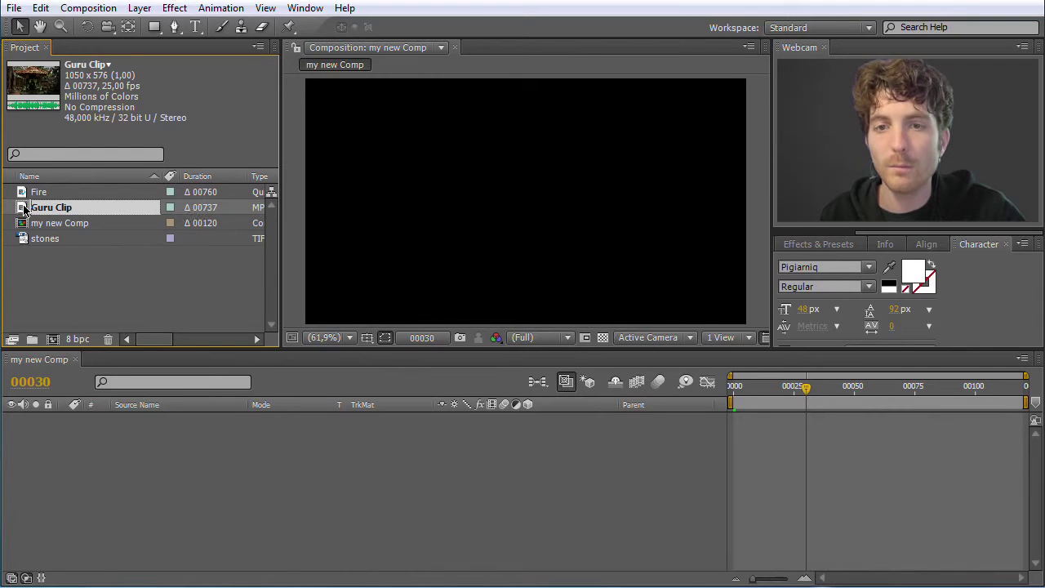
Step: Drop Guru Clip into my new Comp as layer 1 and scrub to frame 00060
drag(26, 210, 199, 481)
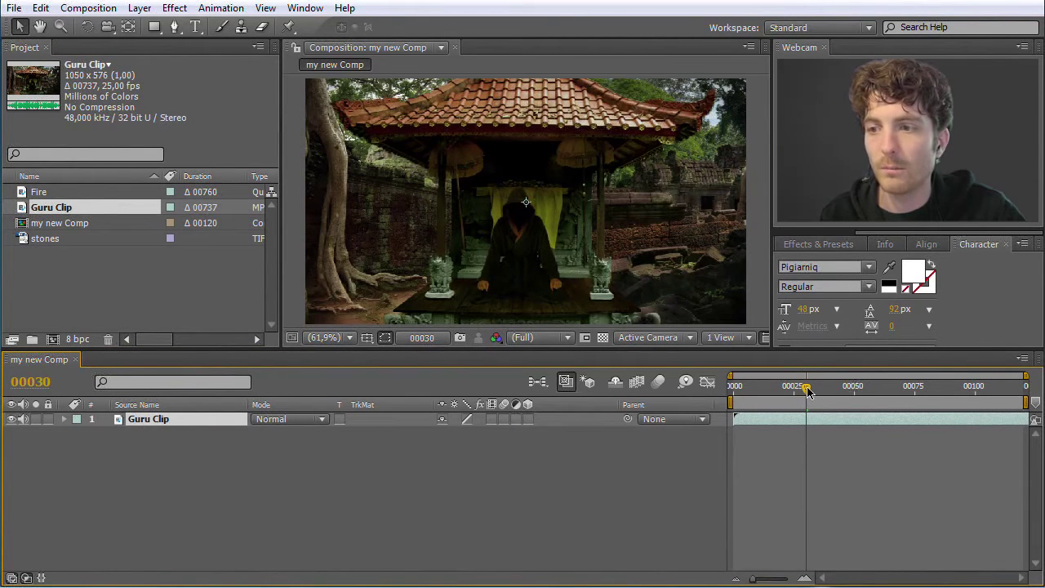
drag(807, 390, 879, 400)
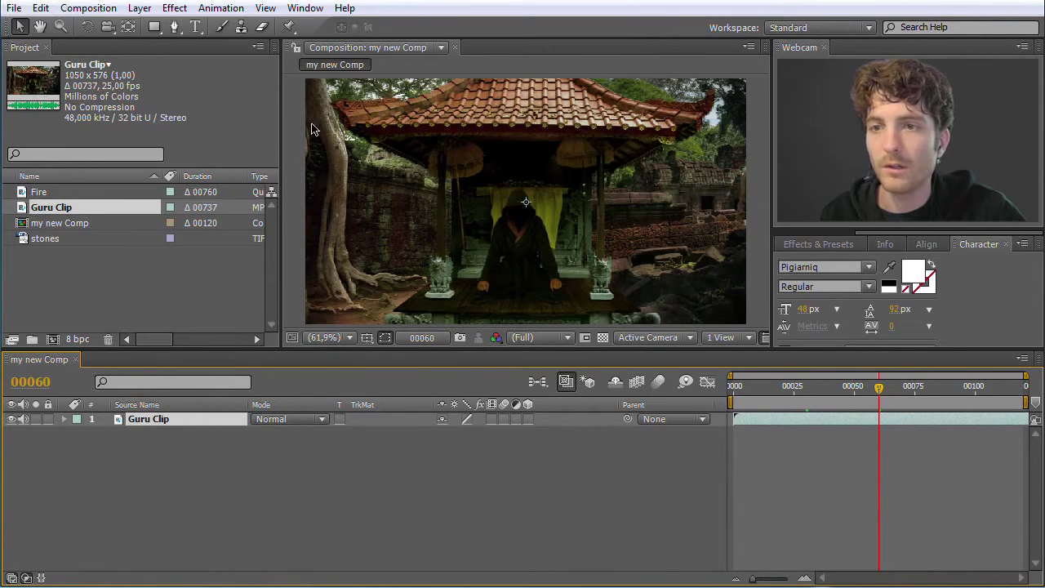
click(44, 212)
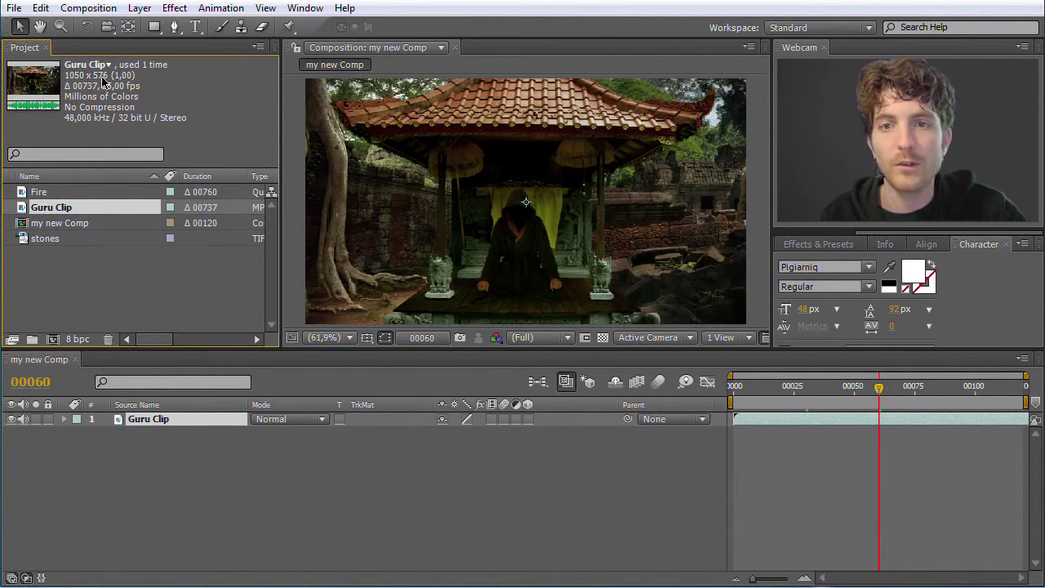
click(49, 226)
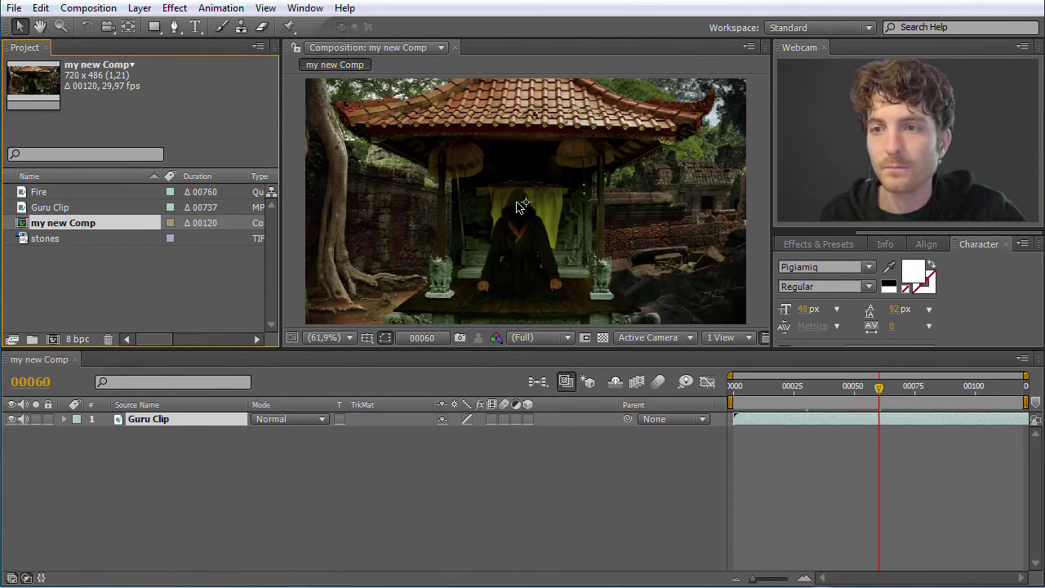
Step: Zoom the Composition viewer in and out to 100% on the guru scene
scroll(517, 206, down, 1)
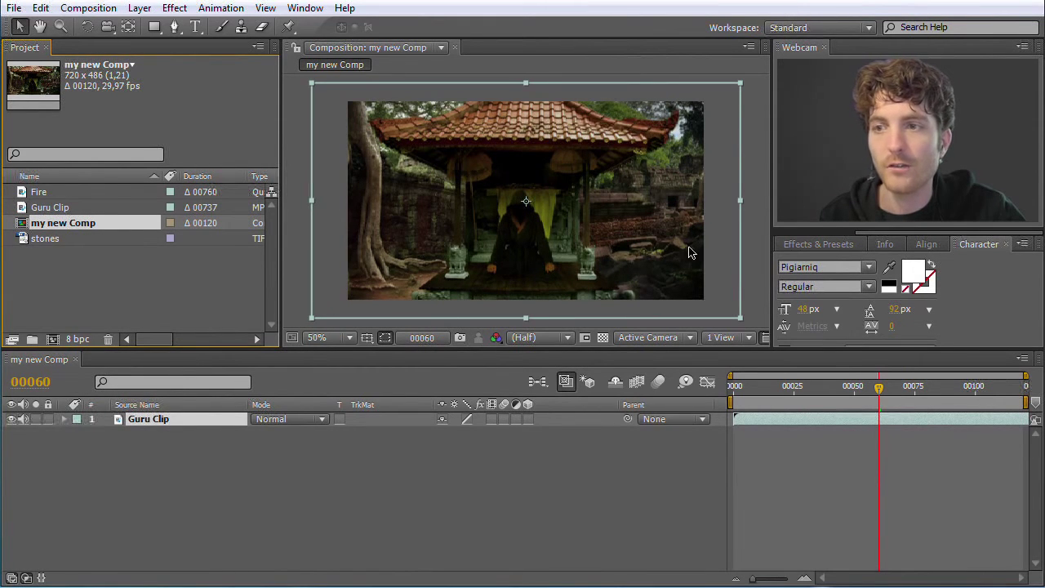
scroll(535, 221, up, 1)
scroll(535, 220, down, 3)
scroll(535, 220, up, 4)
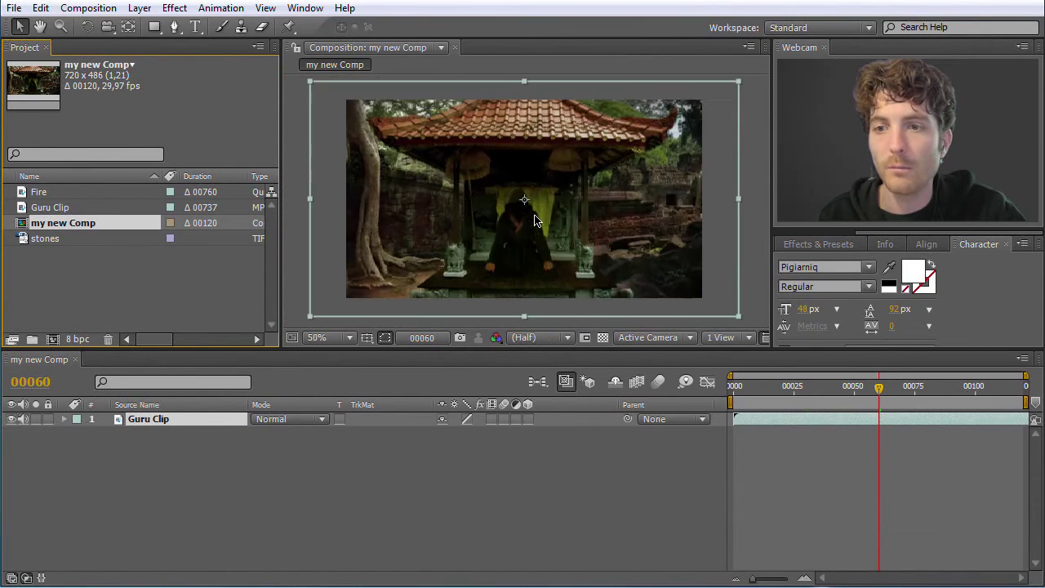
scroll(535, 221, up, 2)
scroll(535, 220, down, 2)
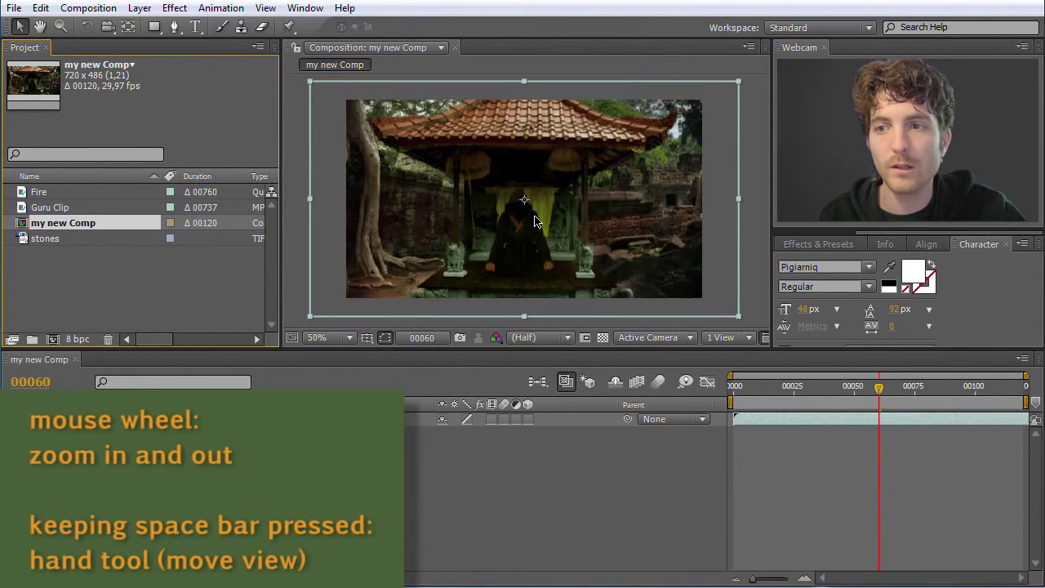
scroll(535, 220, up, 2)
scroll(535, 221, down, 2)
scroll(535, 221, up, 1)
scroll(535, 220, down, 3)
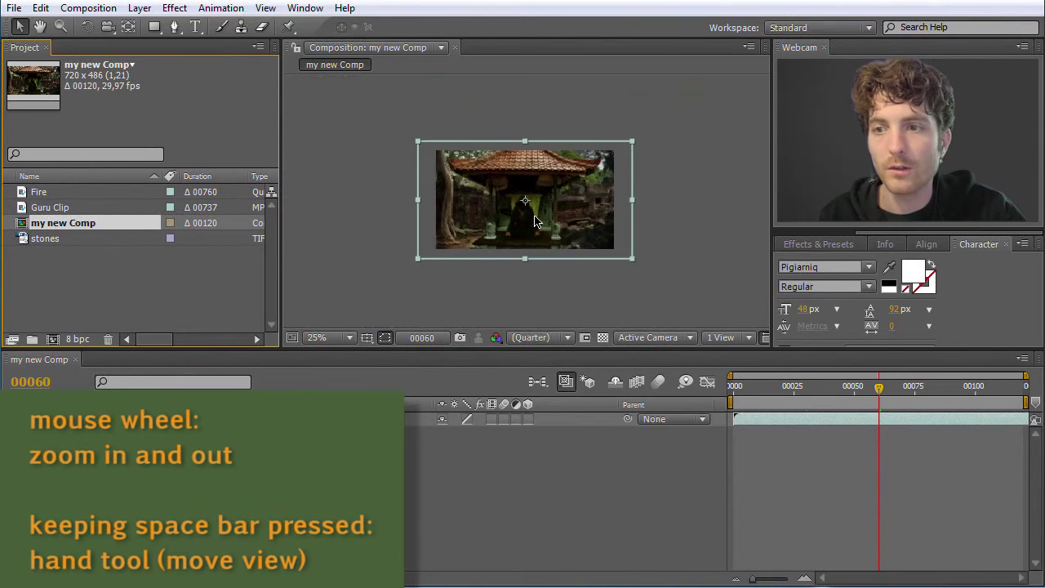
scroll(535, 221, up, 1)
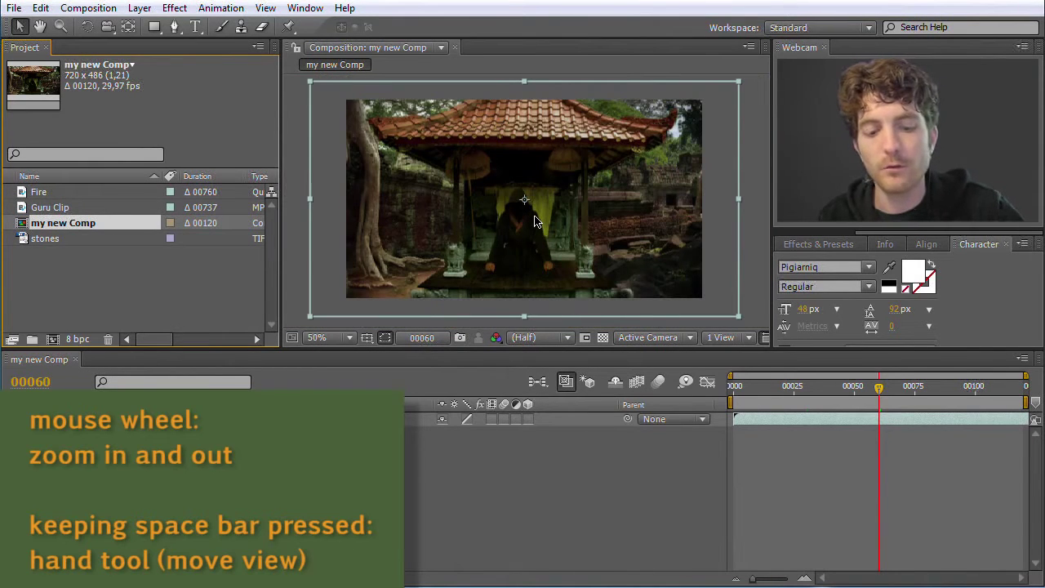
Step: Pan the view with the Hand tool to frame the hooded figure
key(space)
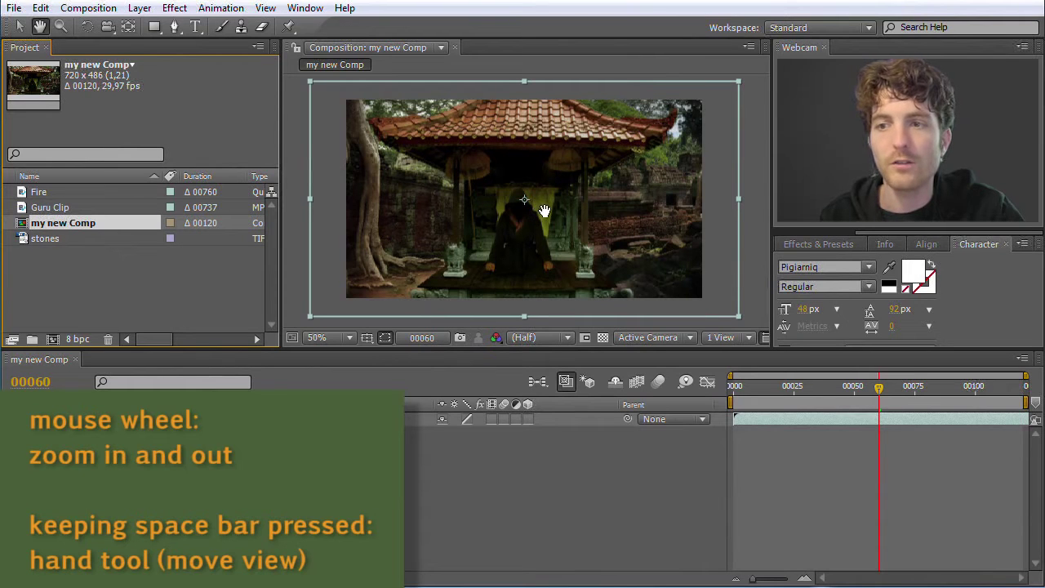
mouse_move(545, 211)
mouse_down()
mouse_move(460, 217)
mouse_move(665, 214)
mouse_move(515, 215)
mouse_move(534, 211)
mouse_up()
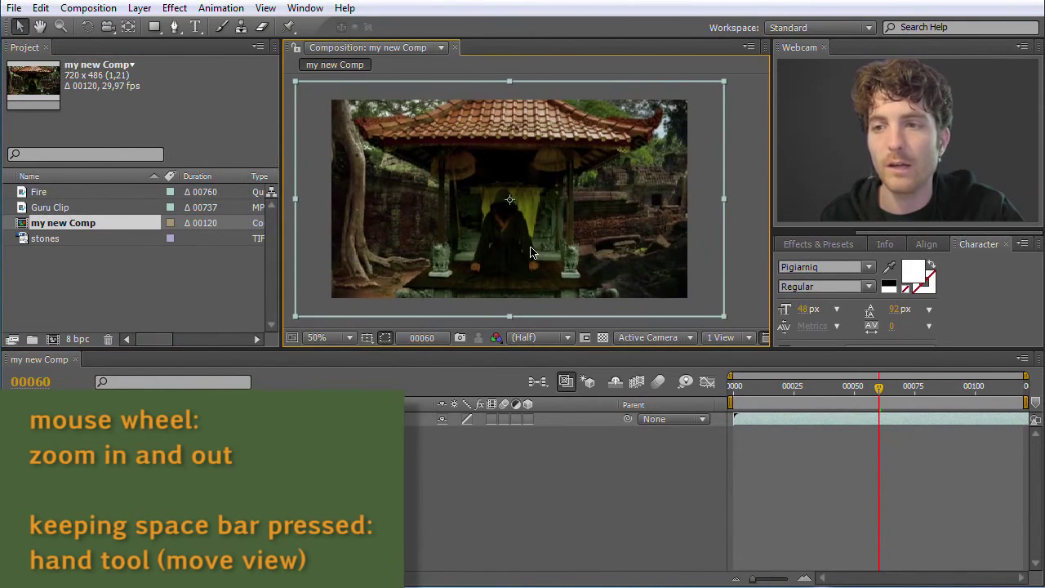
scroll(530, 251, up, 4)
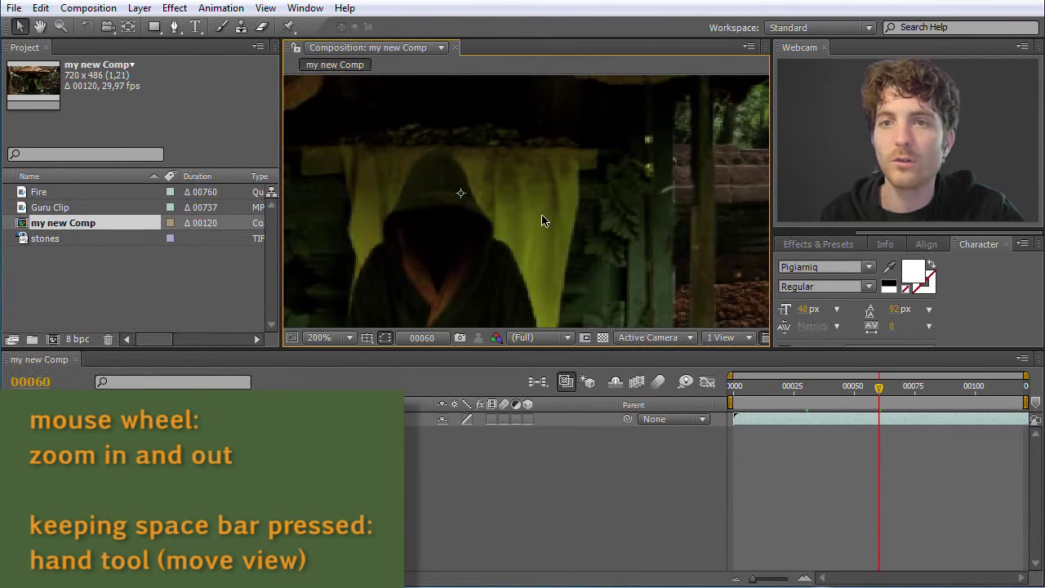
scroll(518, 227, down, 2)
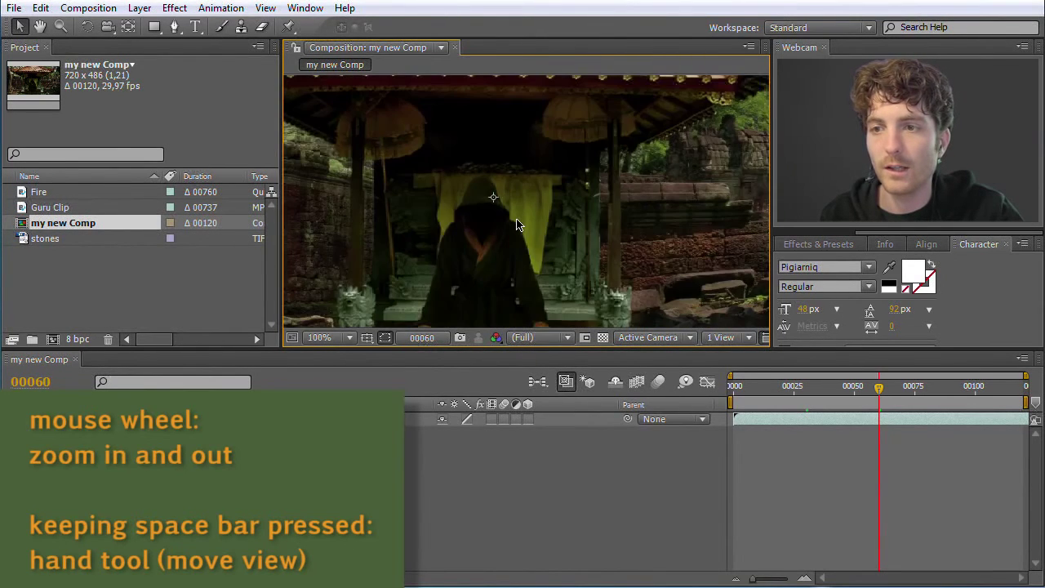
key(space)
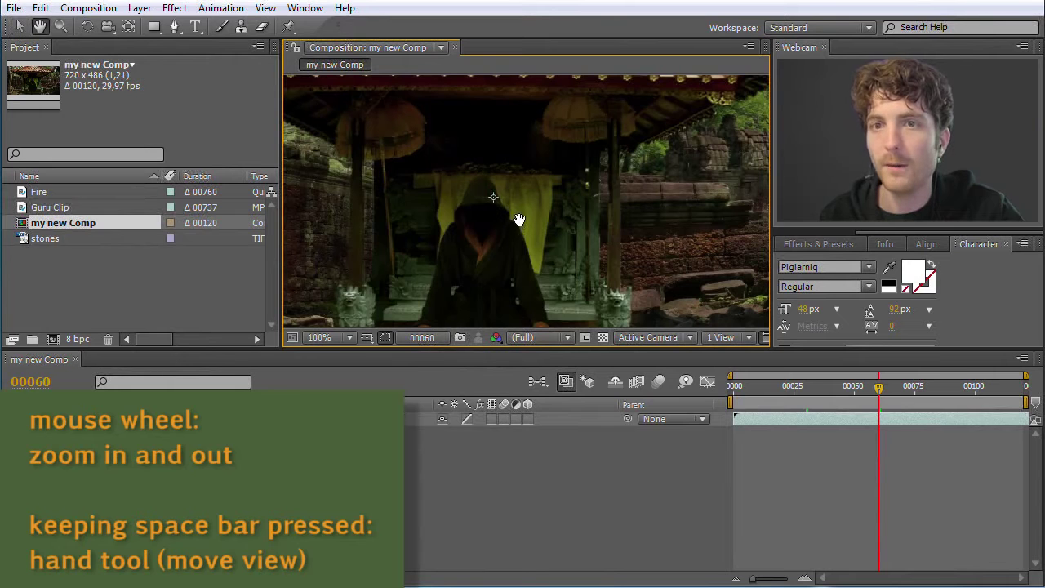
drag(520, 215, 572, 203)
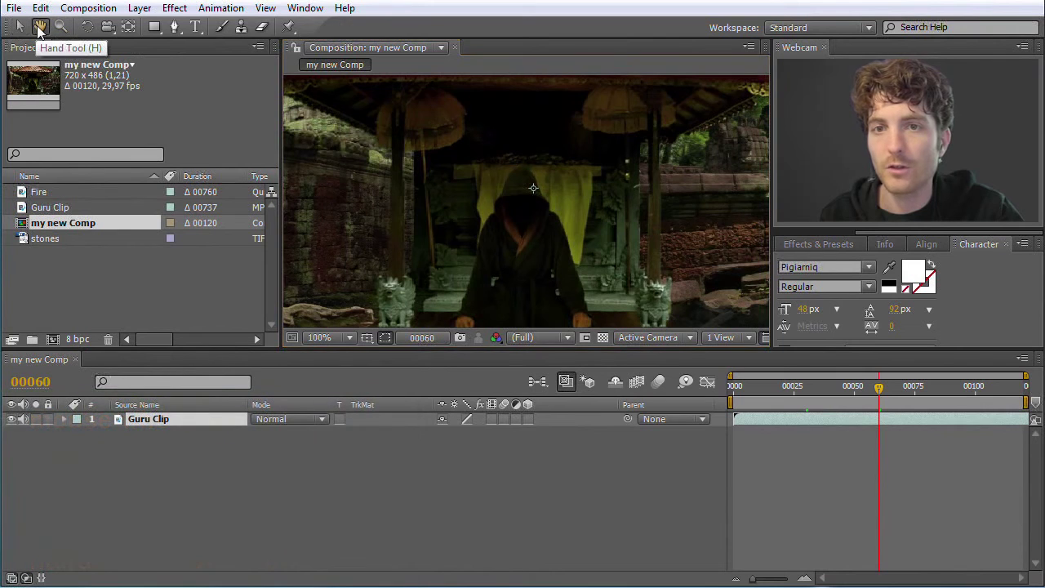
click(39, 27)
click(21, 27)
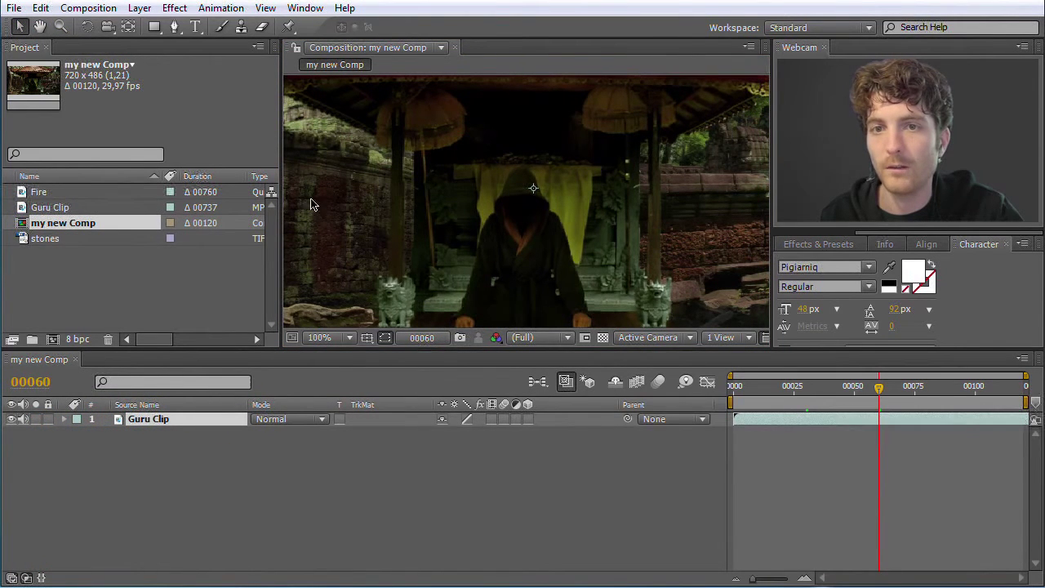
click(36, 31)
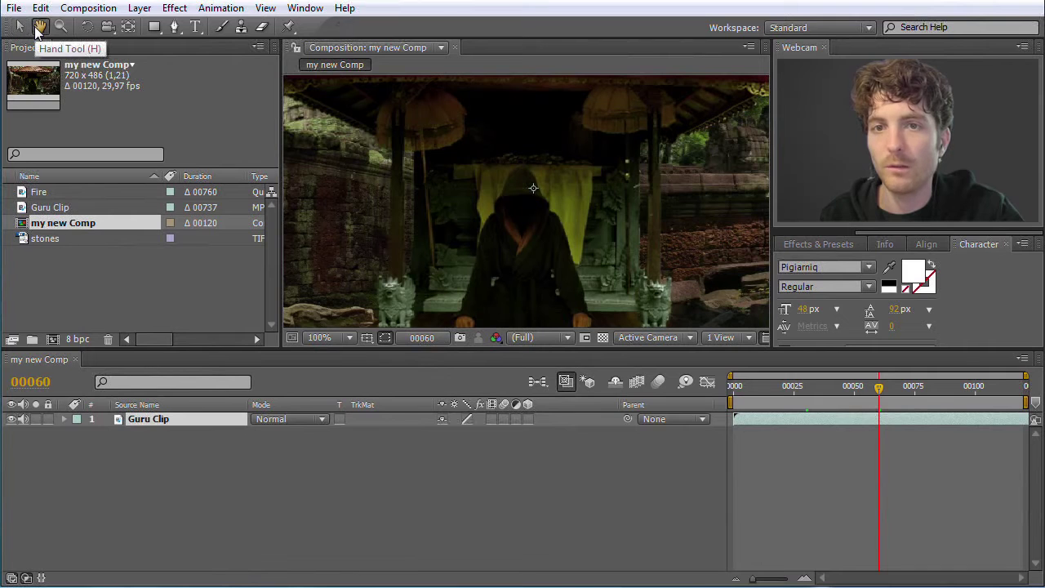
drag(589, 222, 690, 283)
click(60, 26)
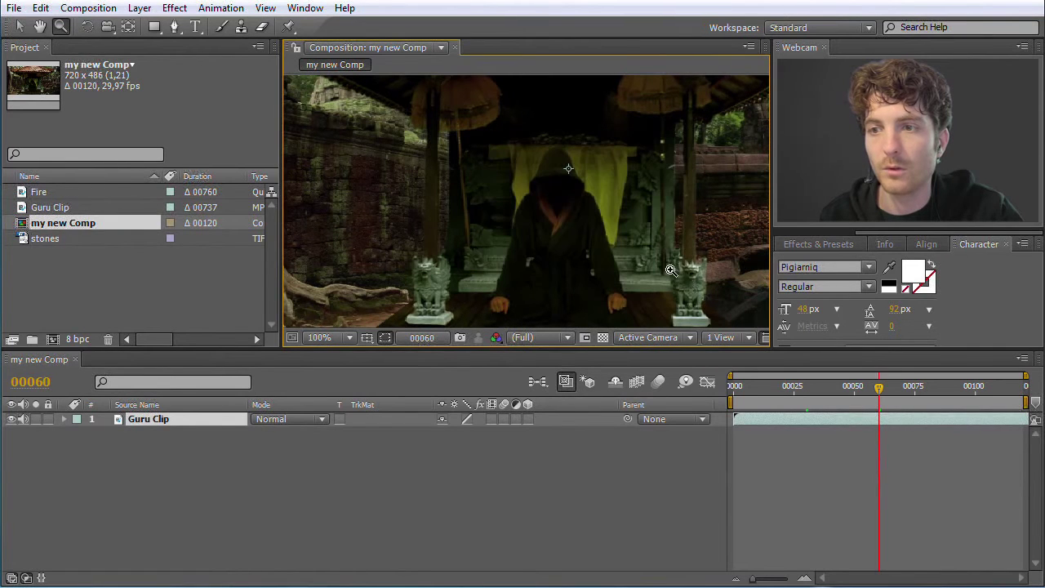
drag(475, 158, 591, 226)
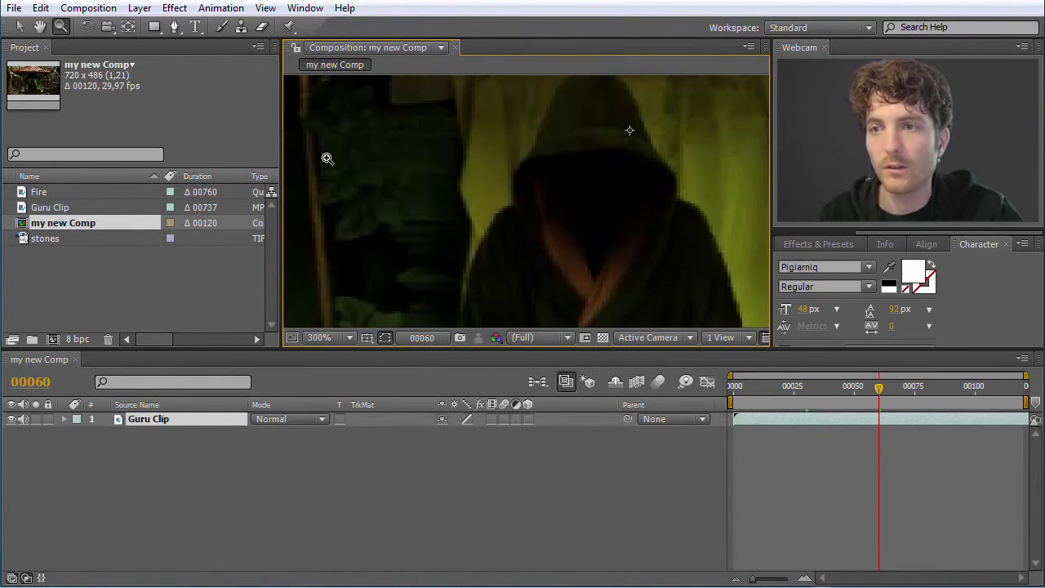
scroll(646, 236, up, 5)
scroll(643, 234, down, 8)
scroll(644, 235, down, 3)
scroll(643, 234, up, 3)
key(h)
drag(479, 212, 468, 244)
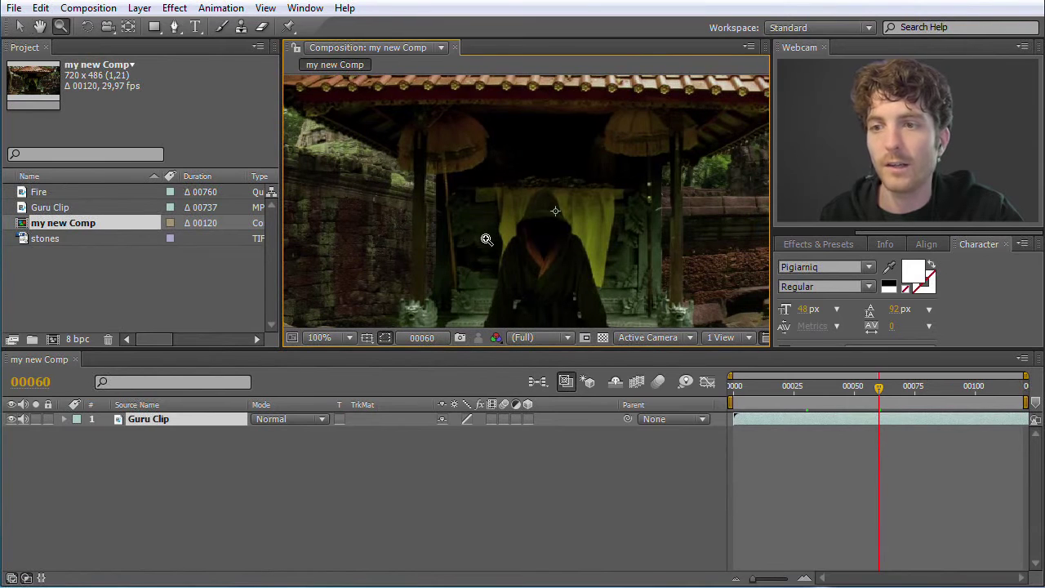
click(21, 27)
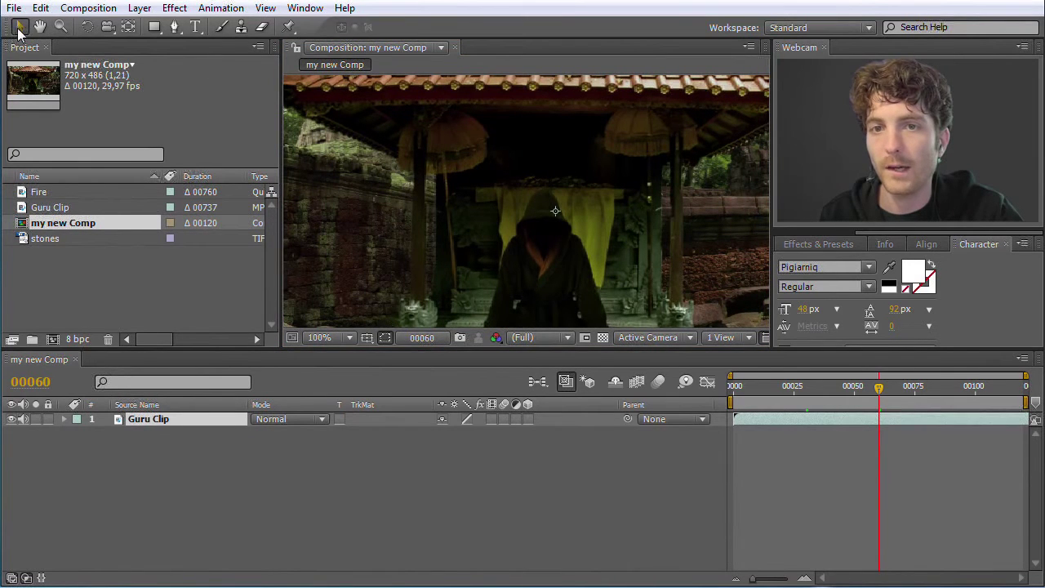
Step: Zoom the viewer out to 50% and bring up the Project panel's new-item context menu
key(comma)
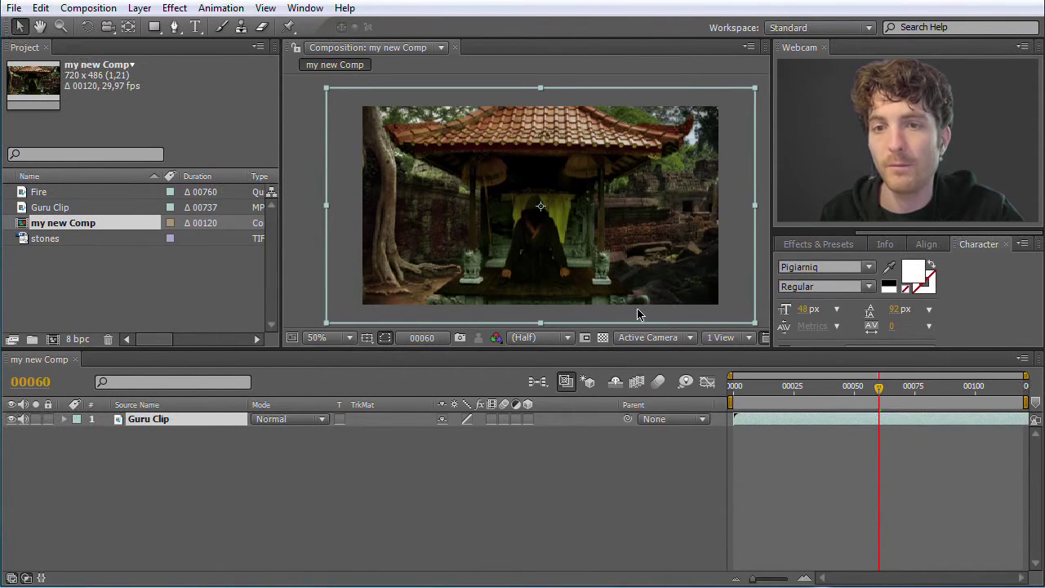
click(128, 299)
right_click(74, 279)
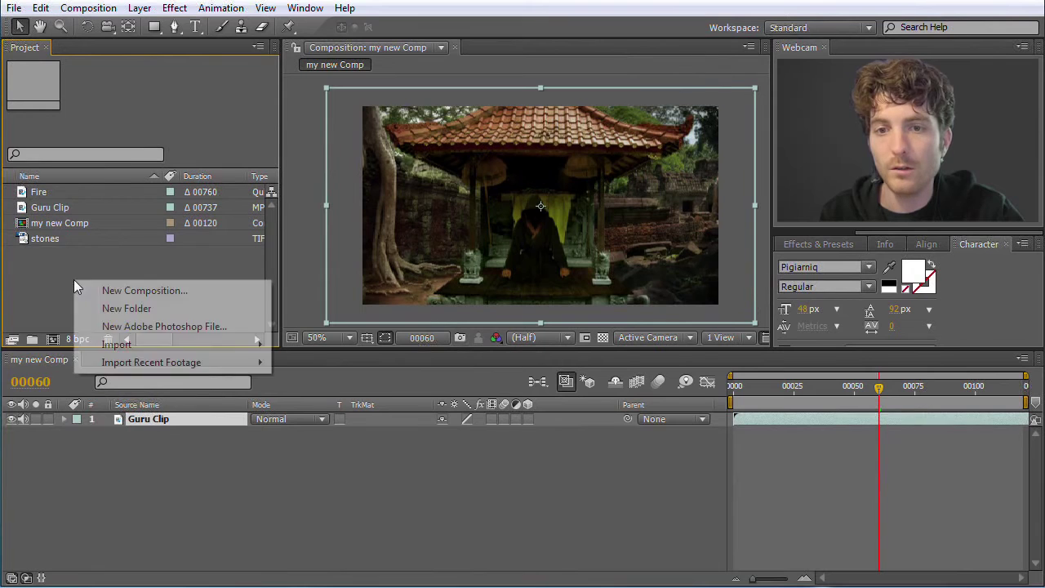
right_click(54, 272)
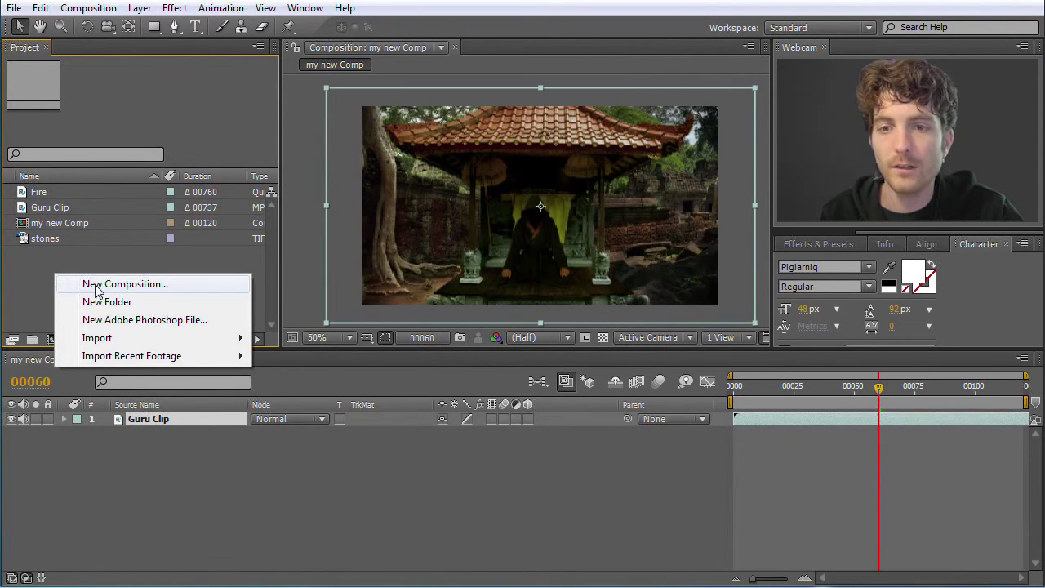
click(94, 285)
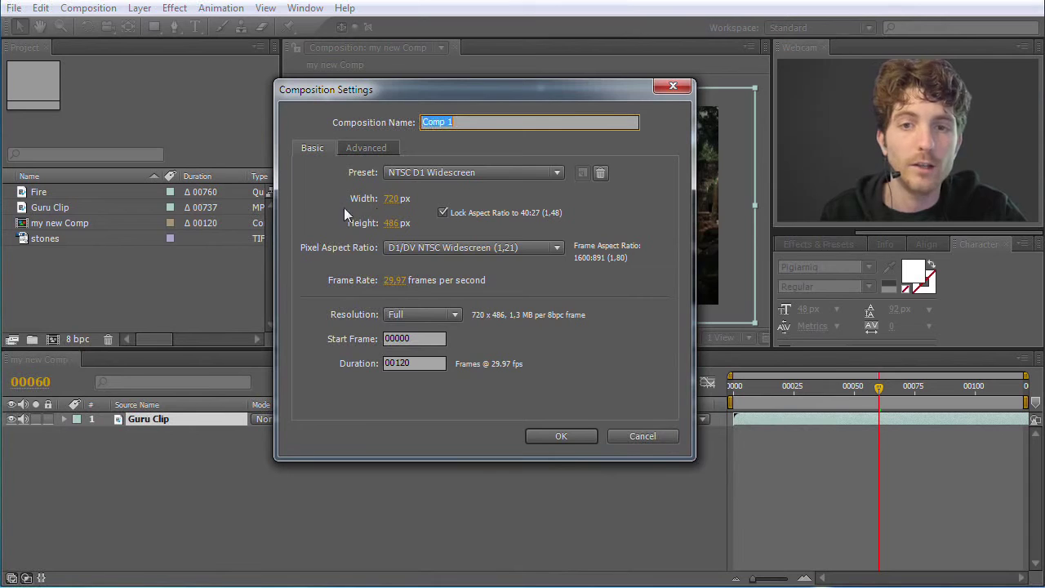
click(654, 438)
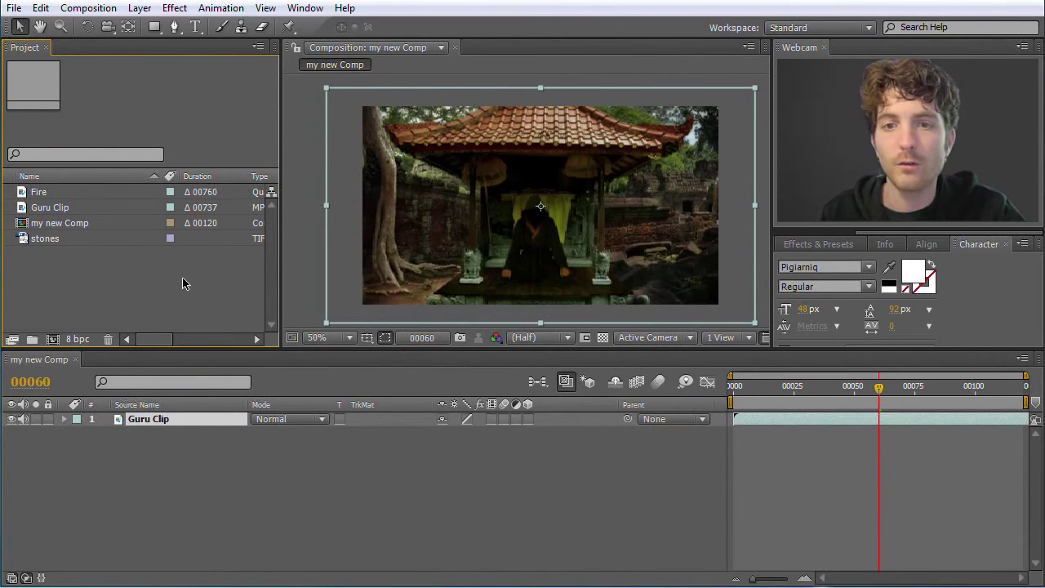
click(54, 211)
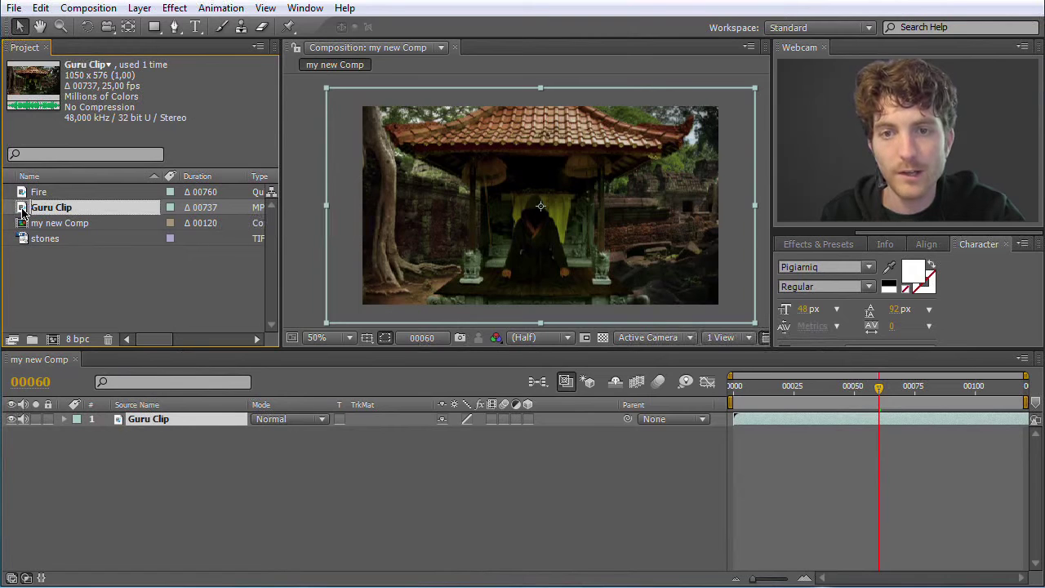
Step: Create the Guru Clip 2 composition from Guru Clip footage at 1050 x 576, 25 fps
drag(22, 210, 51, 337)
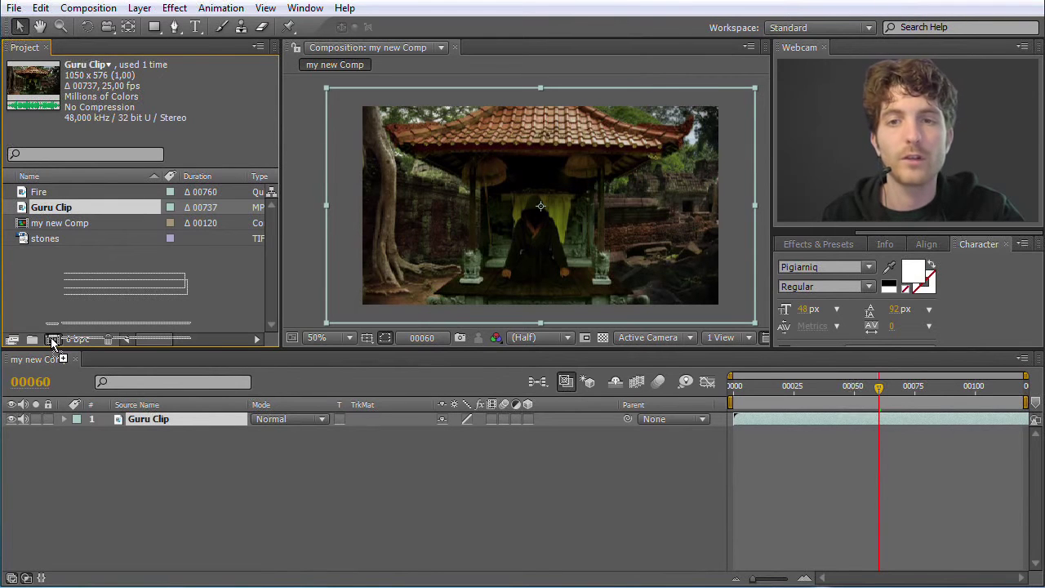
drag(50, 338, 50, 337)
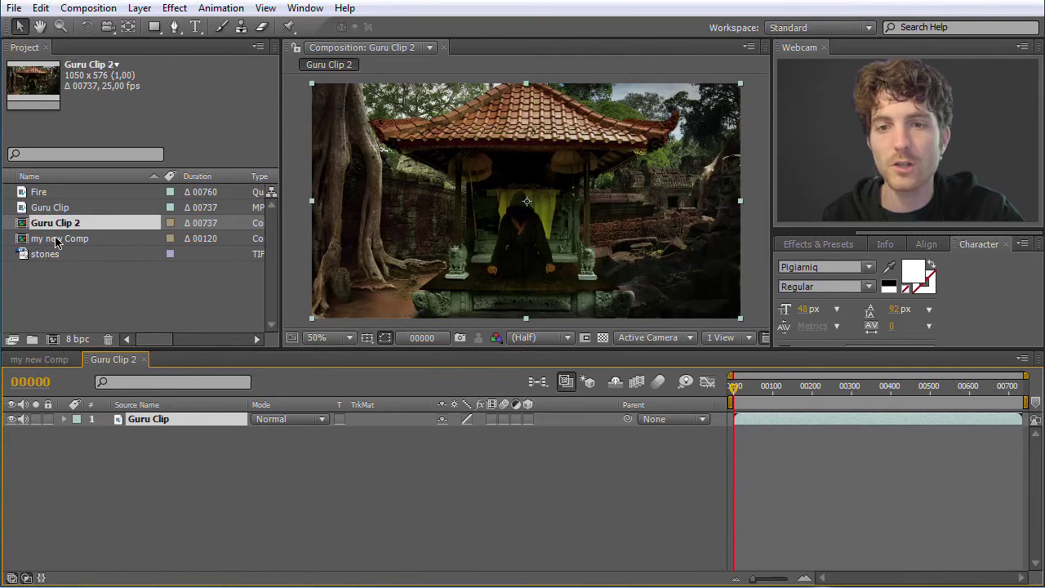
click(56, 240)
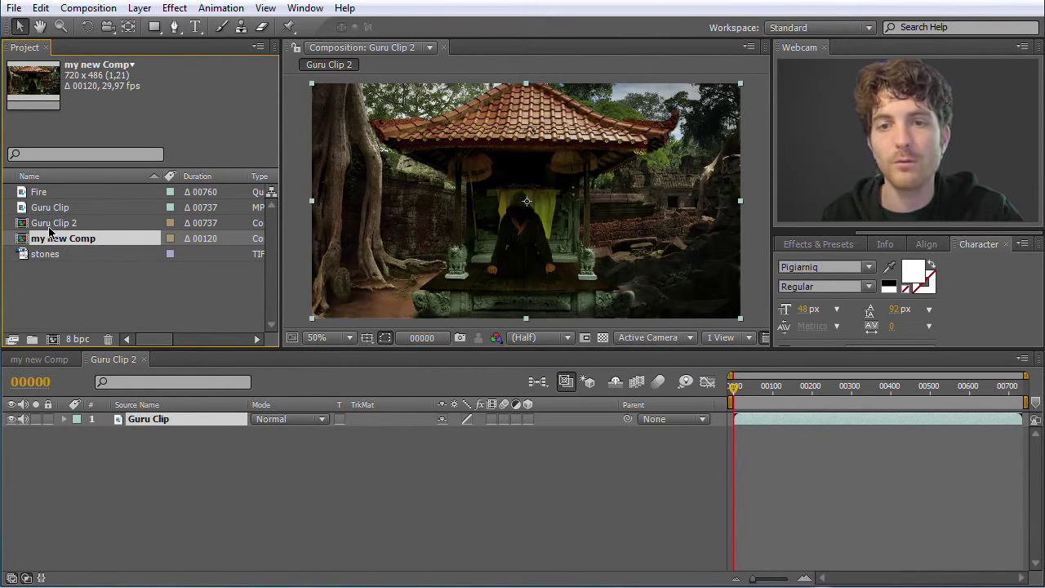
click(62, 225)
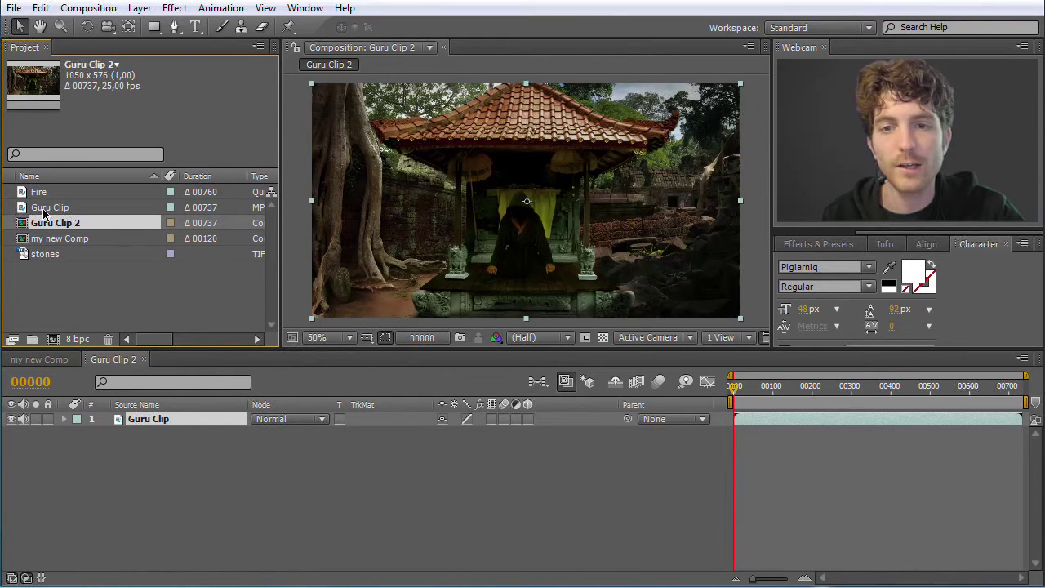
Step: Compare the my new Comp and Guru Clip 2 tabs, then view Guru Clip 2 at 25% at a later frame
click(45, 359)
click(112, 359)
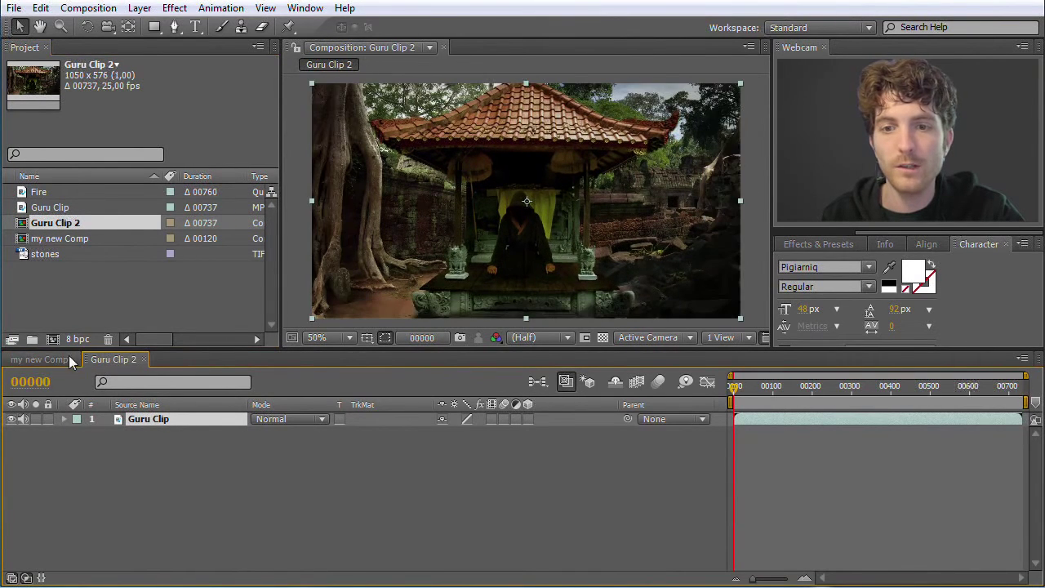
click(45, 358)
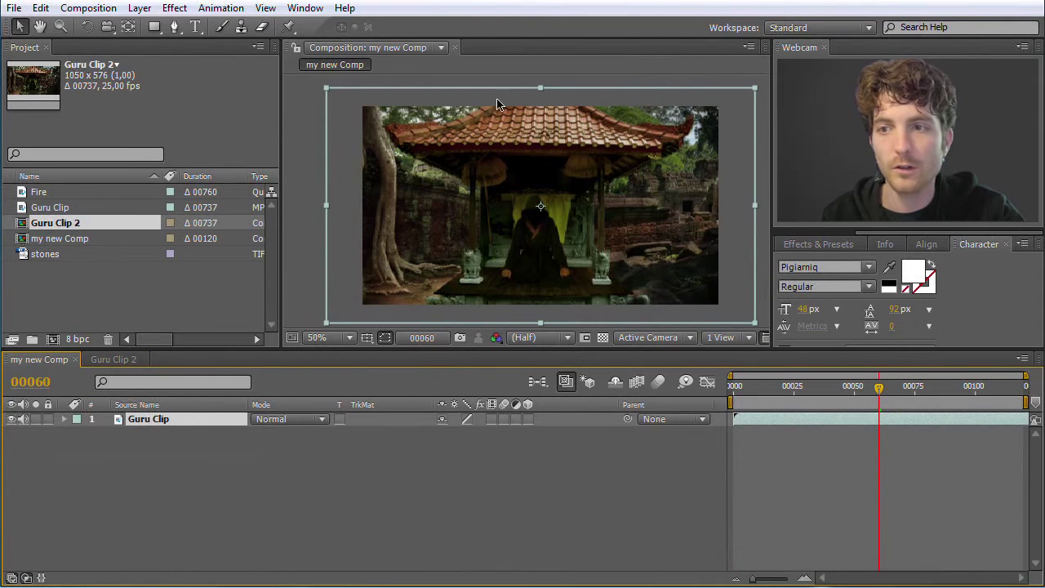
click(127, 359)
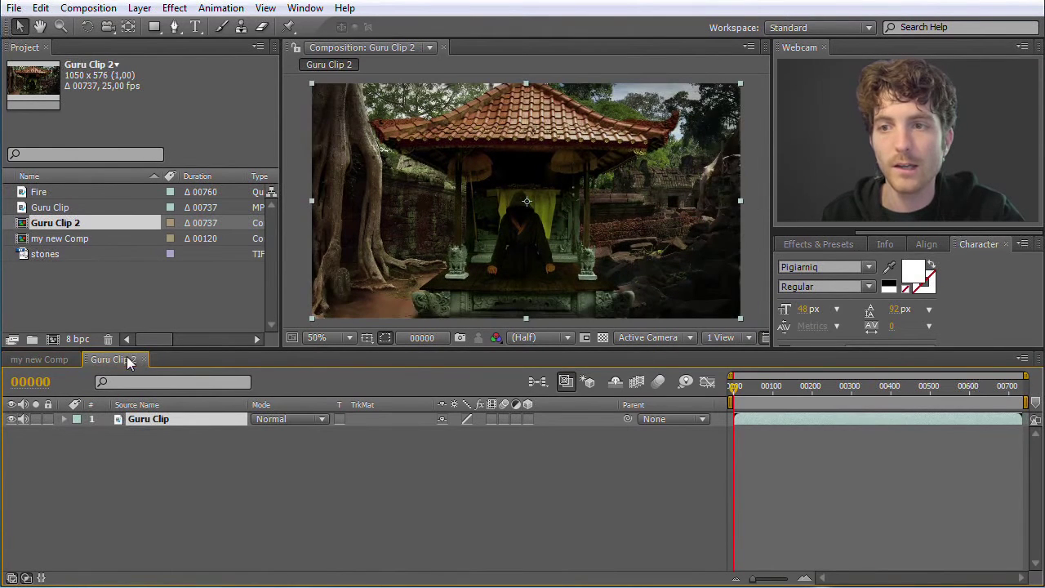
key(comma)
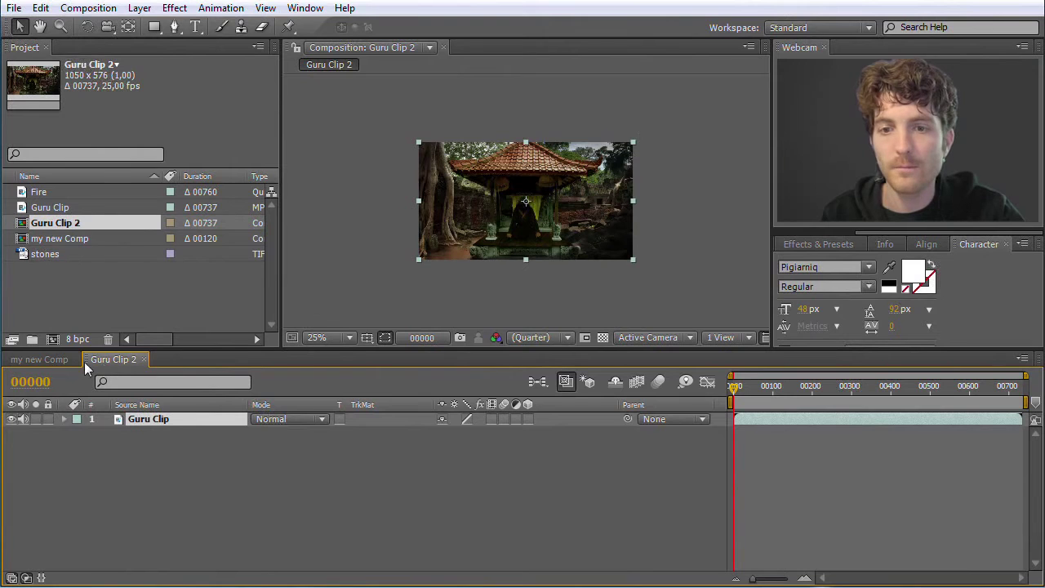
drag(735, 387, 1033, 388)
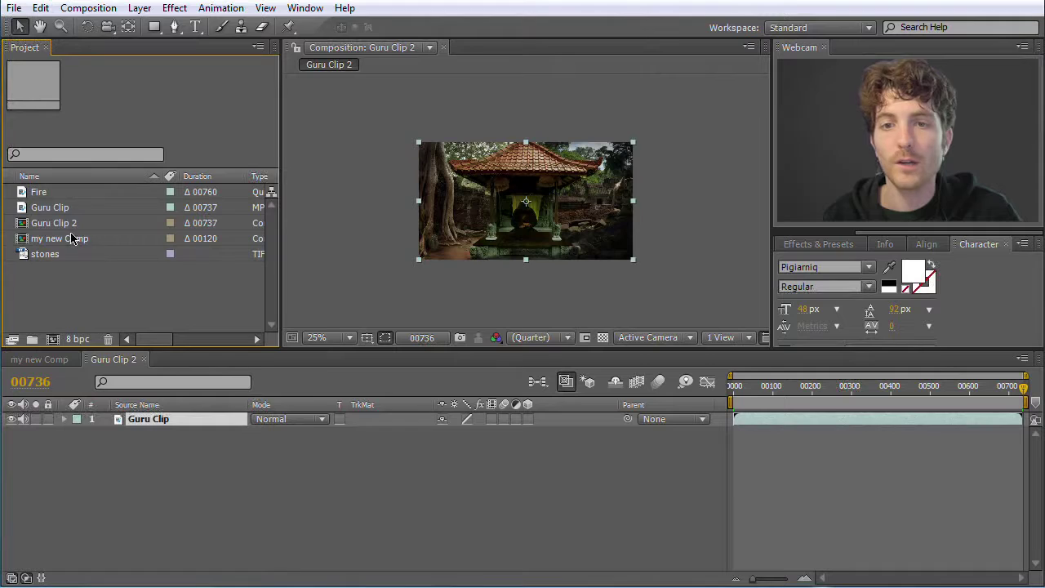
click(62, 226)
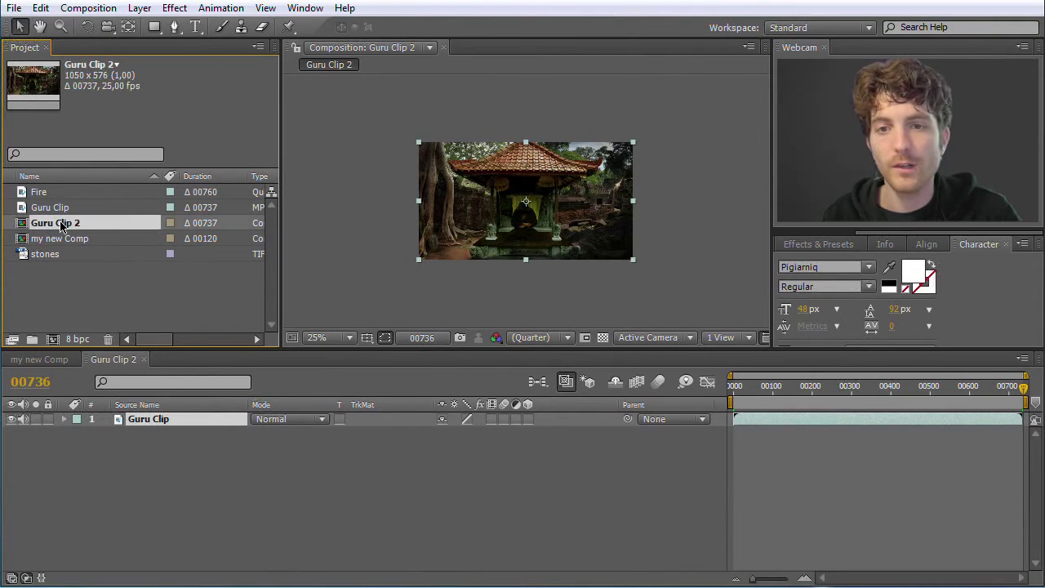
Step: Delete the unused my new Comp composition from the Project panel
click(61, 241)
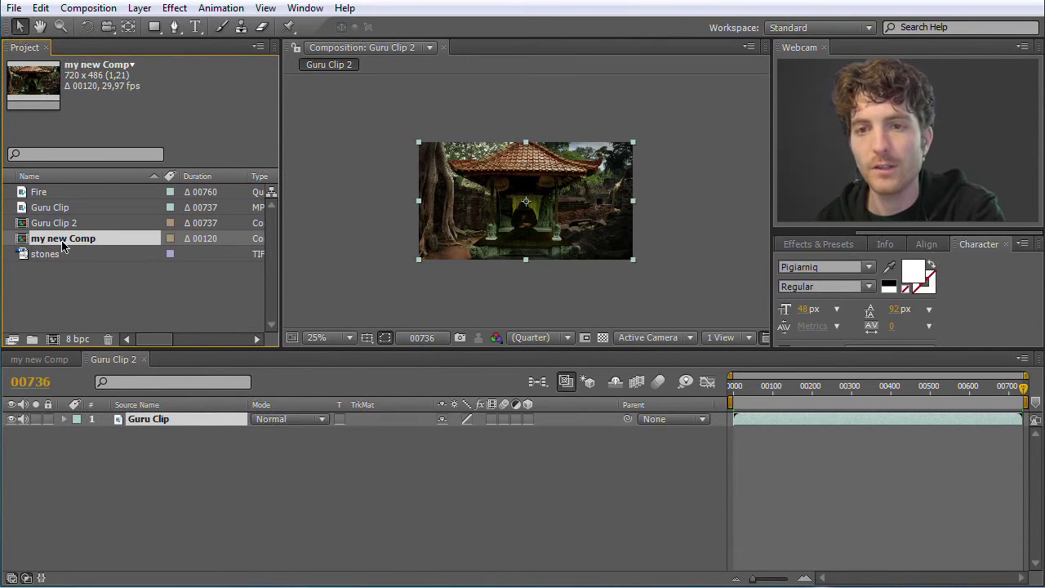
right_click(62, 248)
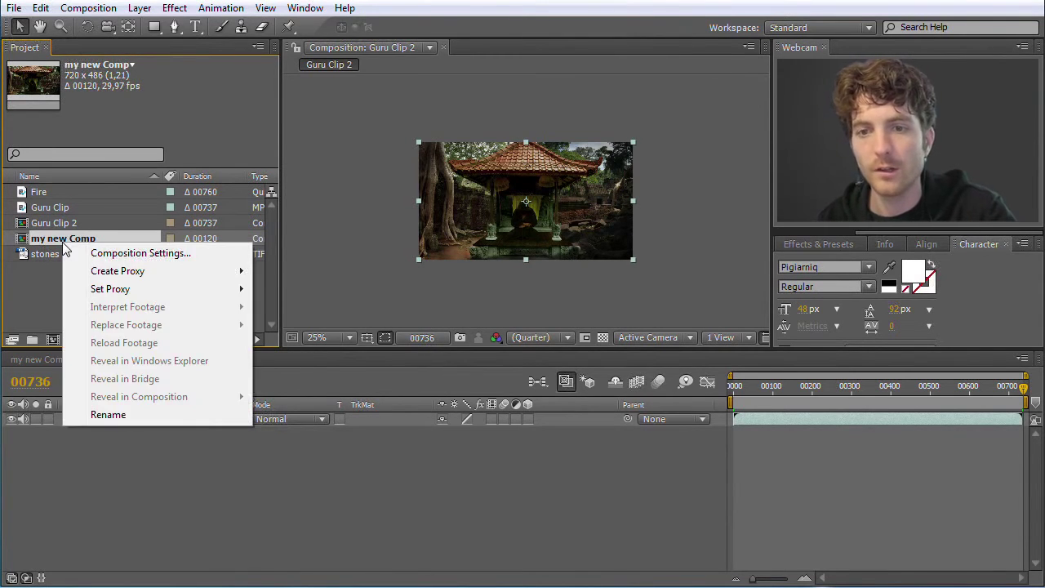
mouse_move(122, 289)
click(56, 280)
click(47, 243)
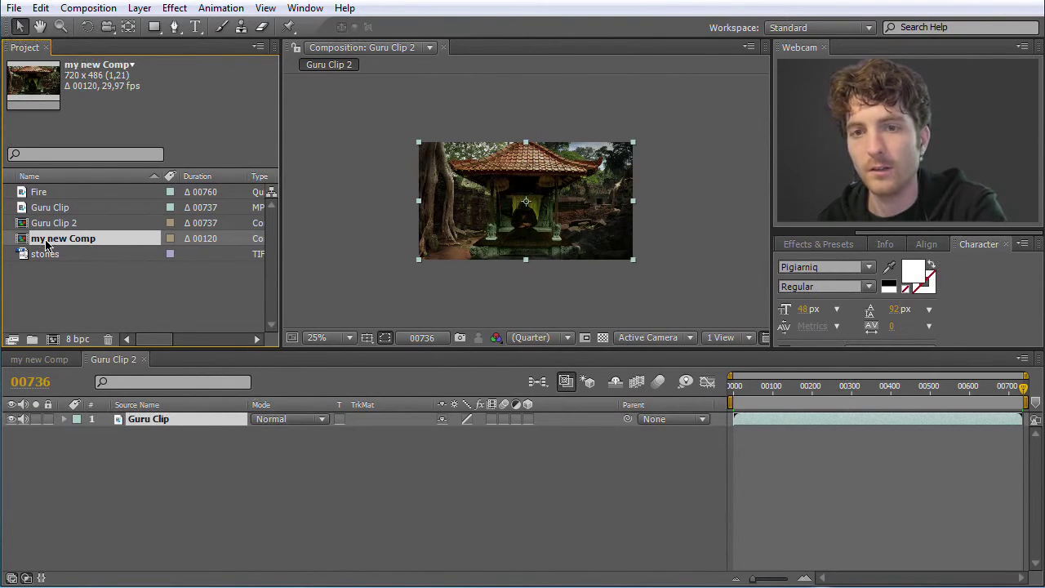
key(Delete)
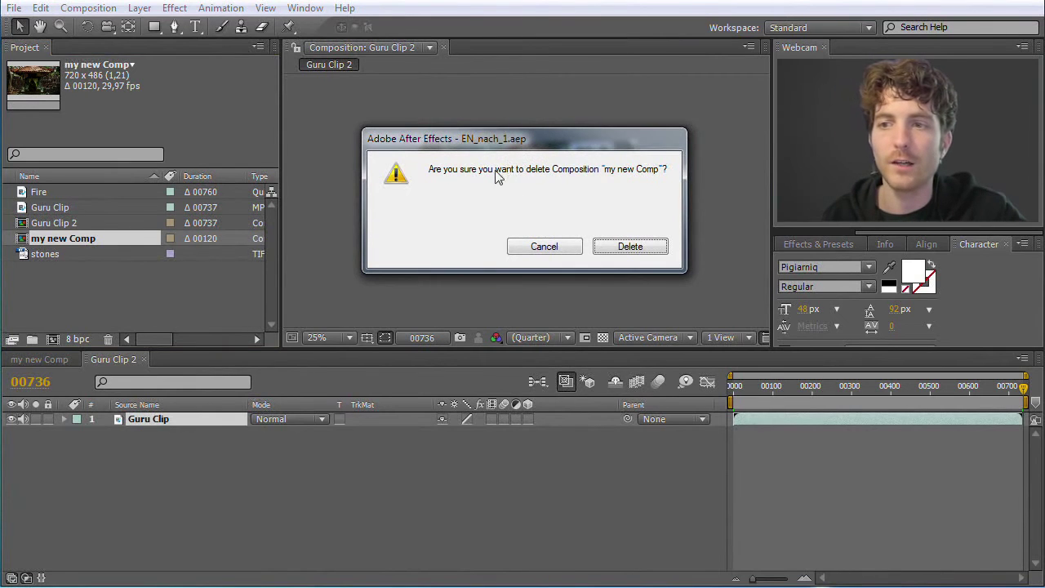
click(629, 247)
Step: Rename the Guru Clip 2 composition to 'Guru Composition'
click(49, 227)
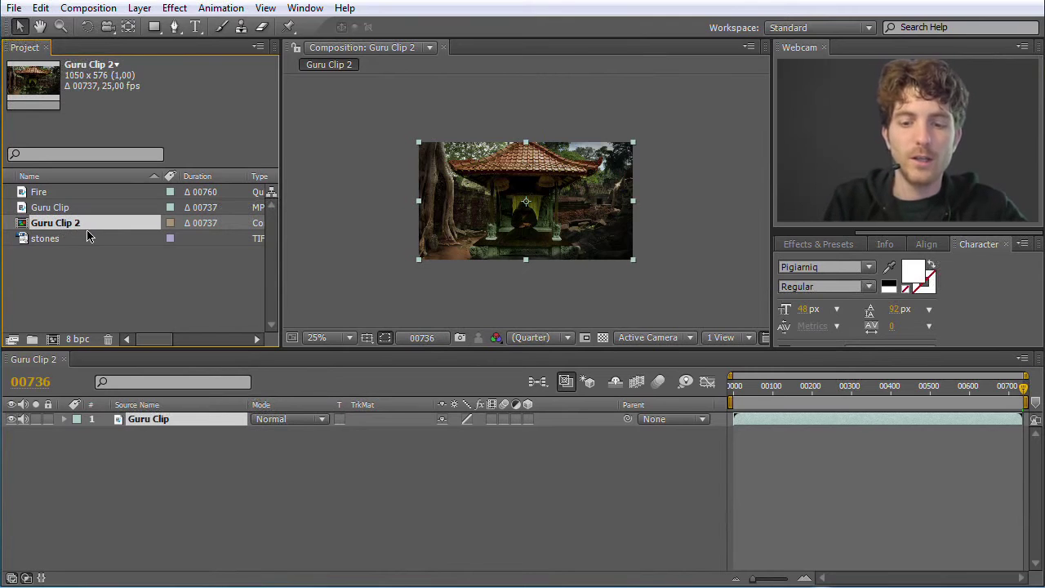
key(Return)
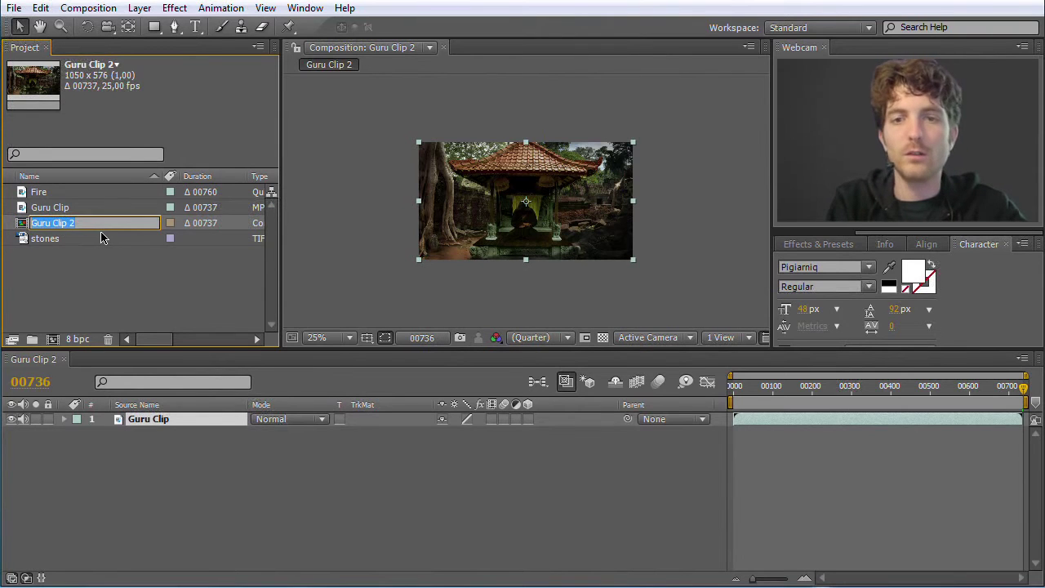
key(Home)
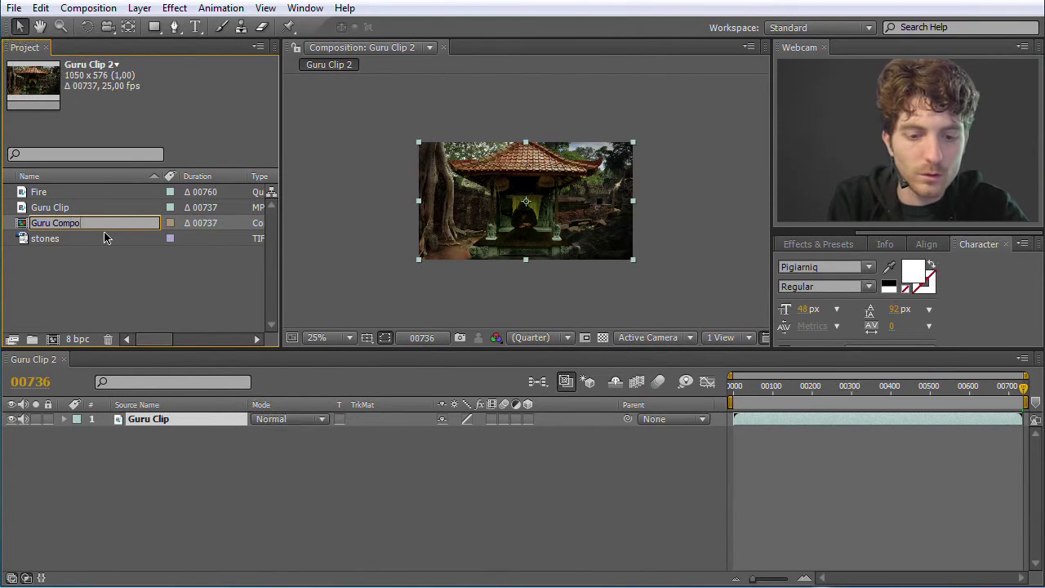
text(Composition)
key(Return)
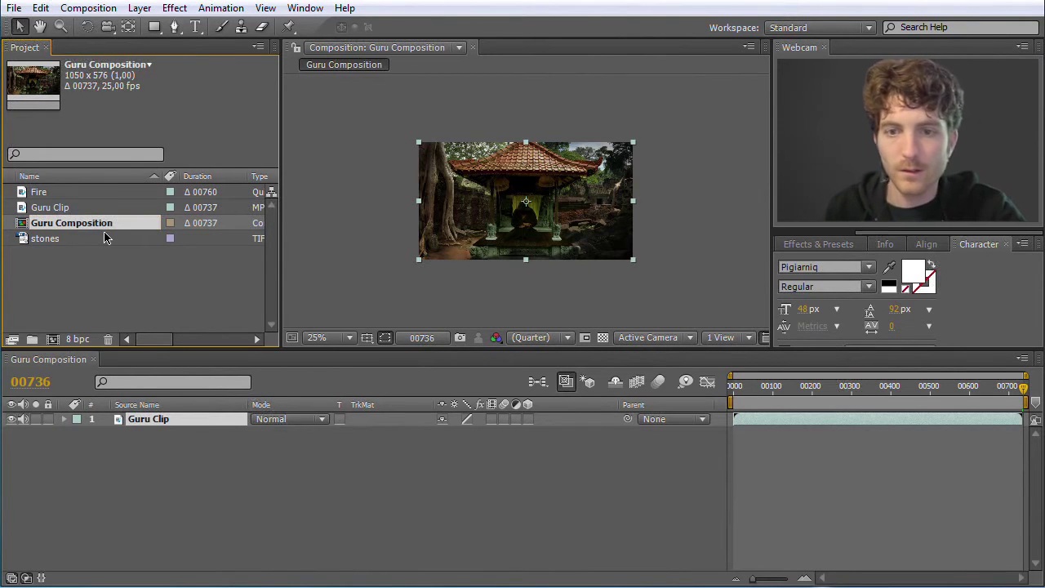
click(160, 444)
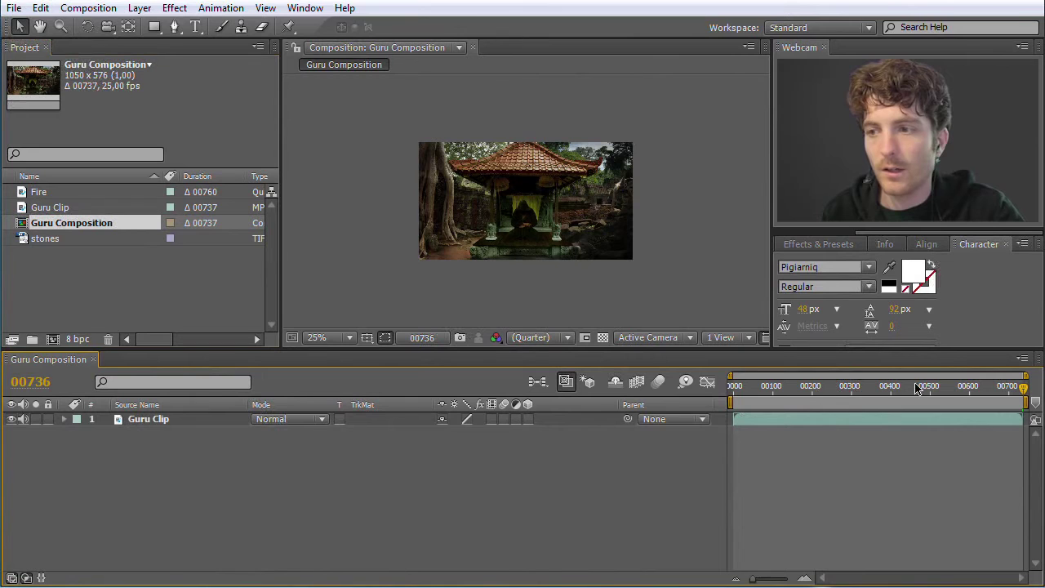
drag(1025, 390, 876, 390)
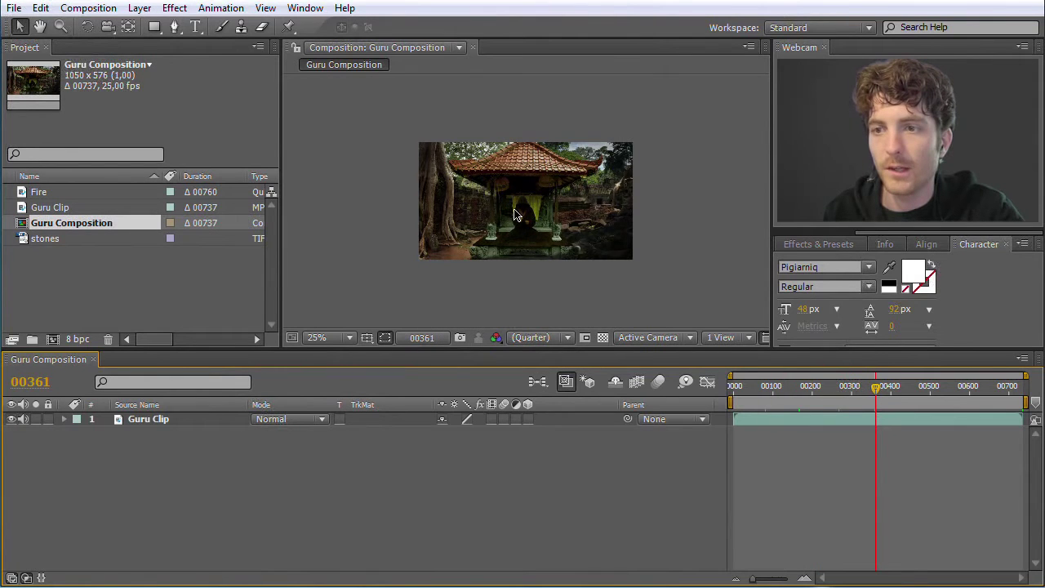
key(period)
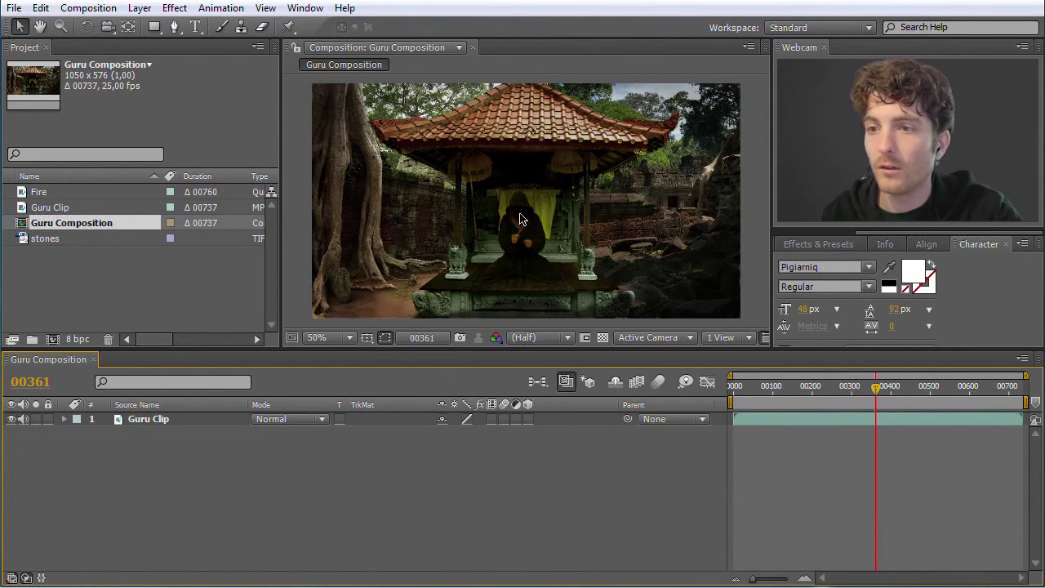
drag(877, 390, 973, 398)
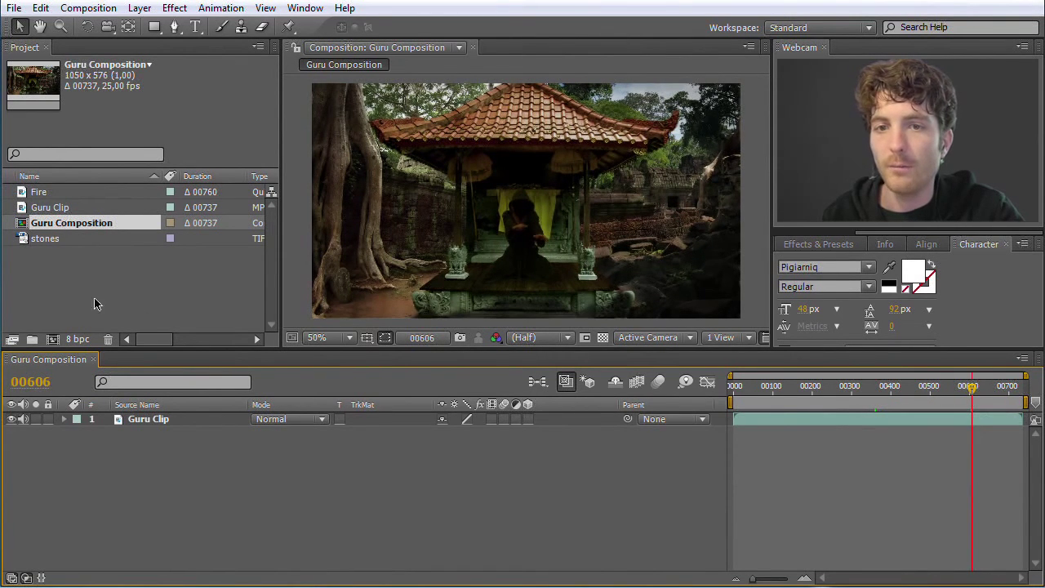
click(24, 198)
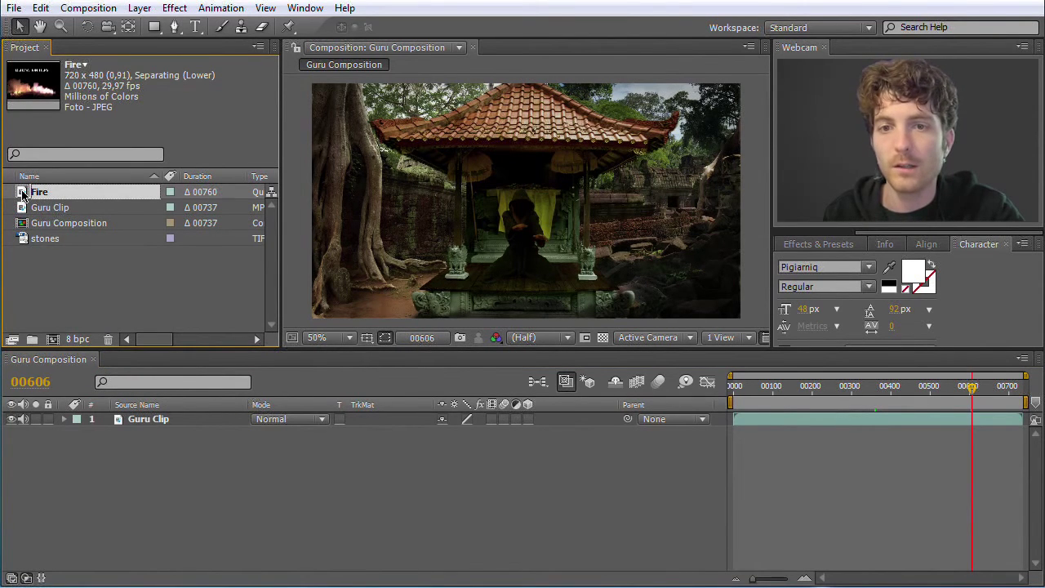
Step: Add Fire above Guru Clip and locate frame 00137 where the DETONATION FILMS title clears
drag(22, 195, 154, 416)
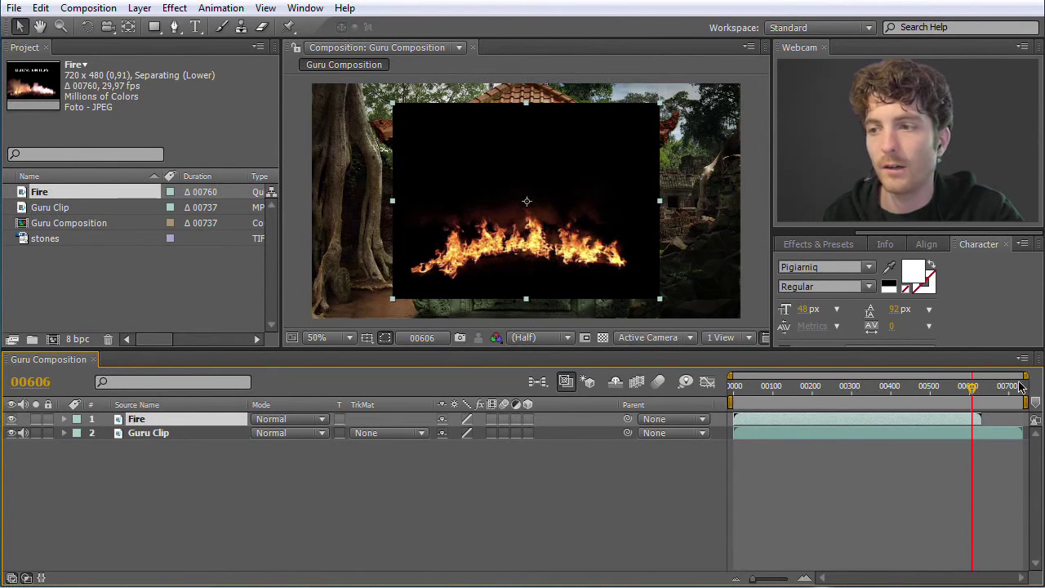
drag(972, 393, 791, 471)
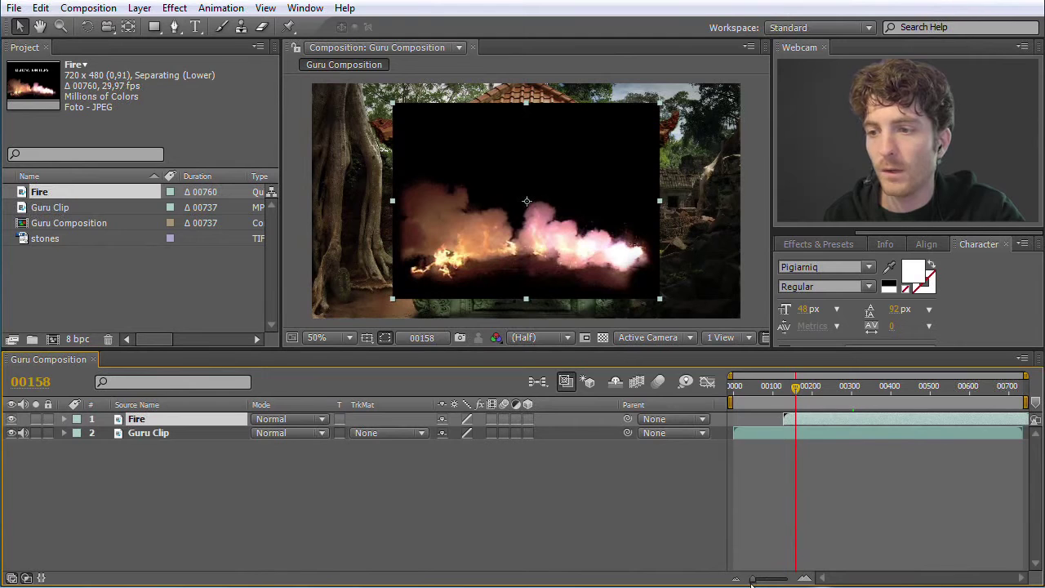
mouse_move(755, 580)
mouse_down()
mouse_move(786, 580)
mouse_move(770, 581)
mouse_up()
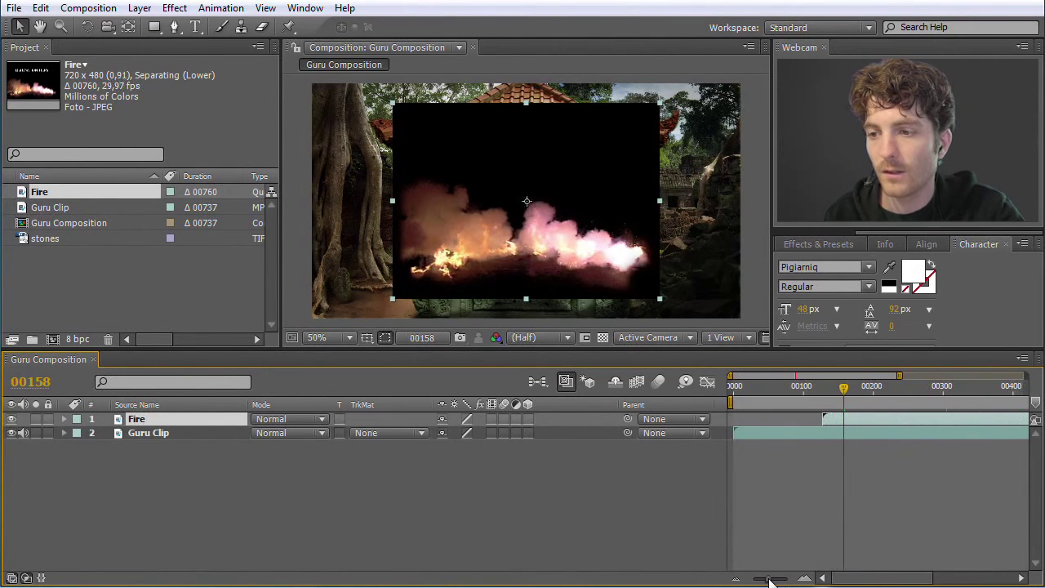
mouse_move(844, 392)
mouse_down()
mouse_move(864, 392)
mouse_move(825, 392)
mouse_up()
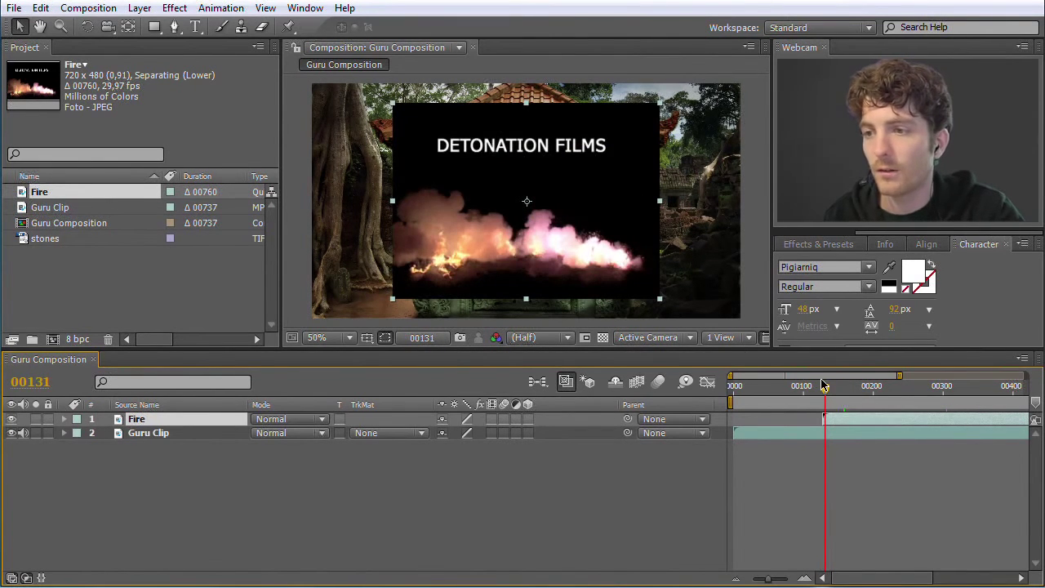
drag(829, 396, 833, 396)
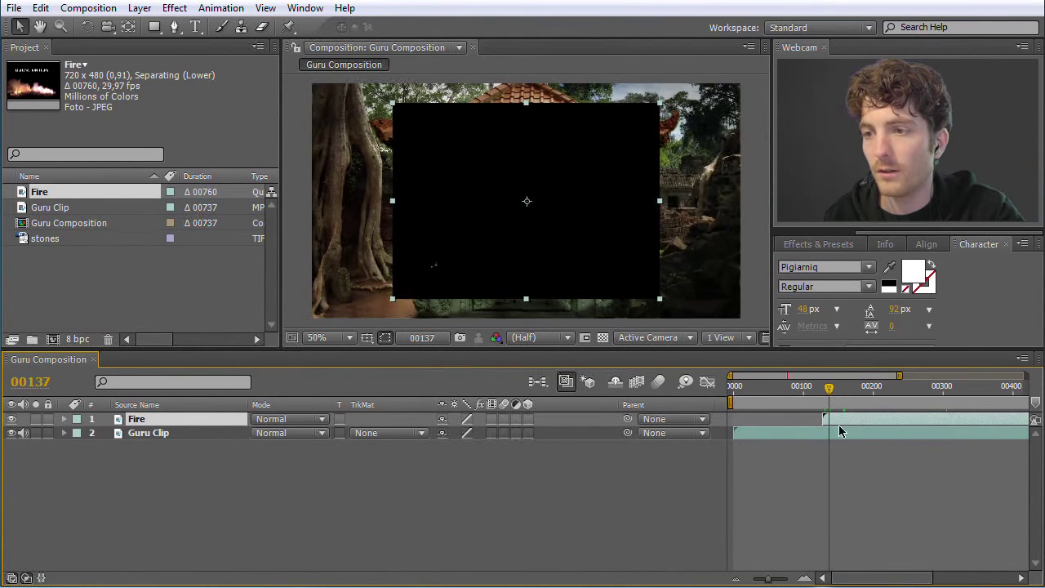
drag(768, 582, 776, 580)
drag(888, 391, 882, 395)
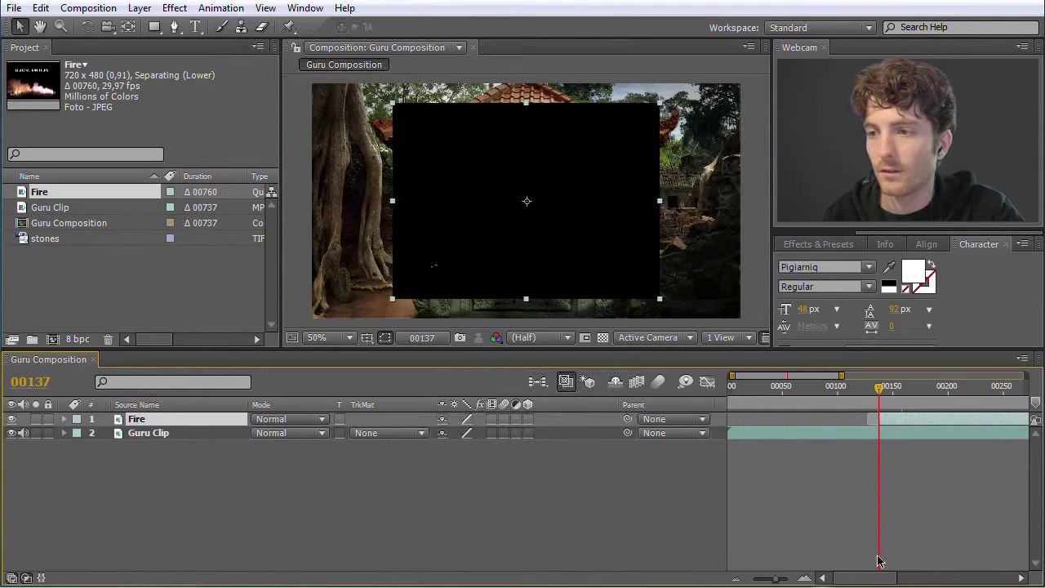
Step: Slide the Fire layer so it begins near frame 00490, after the title
drag(775, 581, 749, 580)
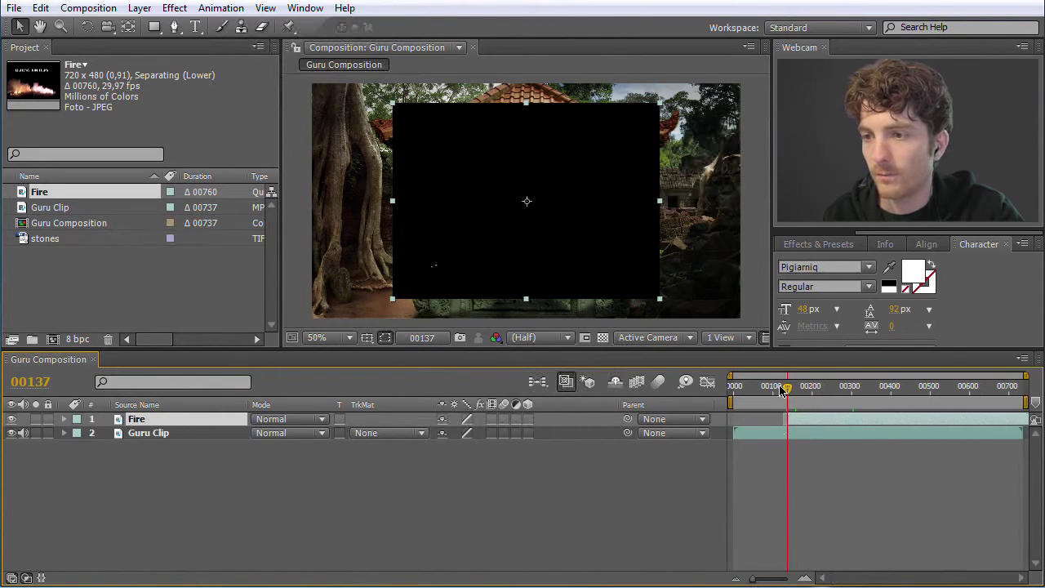
drag(789, 391, 894, 395)
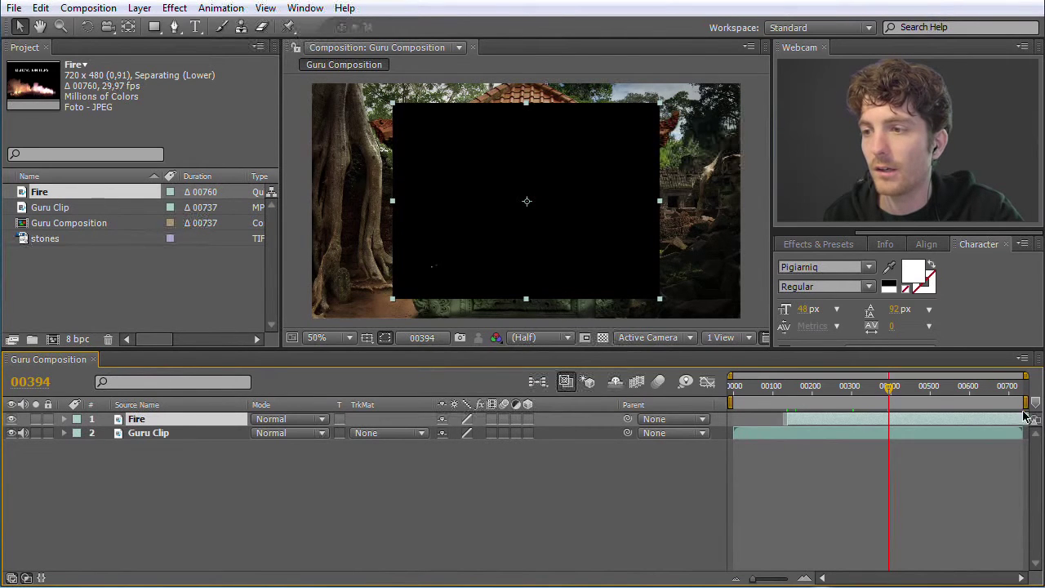
drag(934, 418, 923, 419)
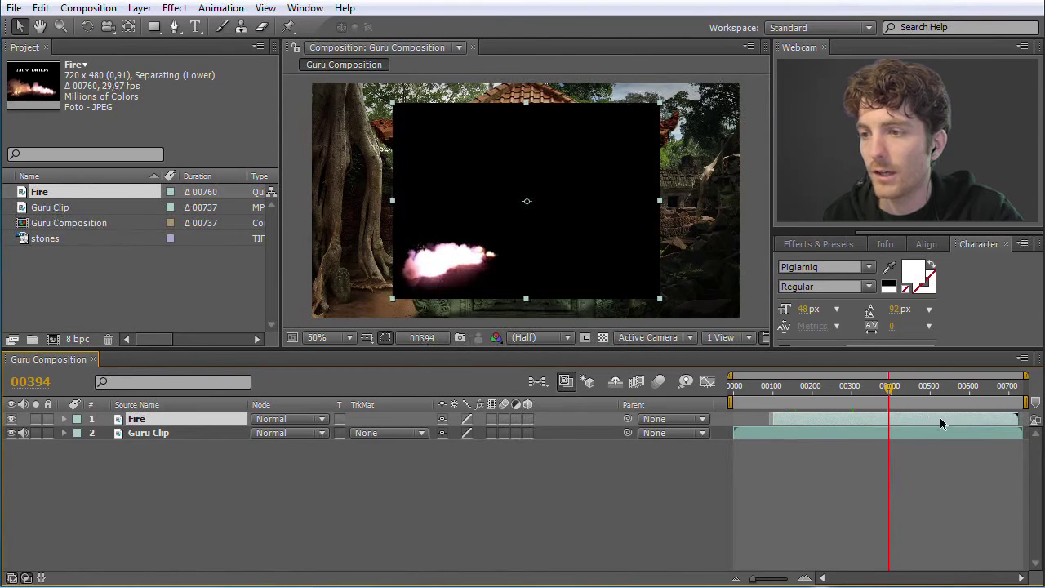
drag(1020, 419, 872, 392)
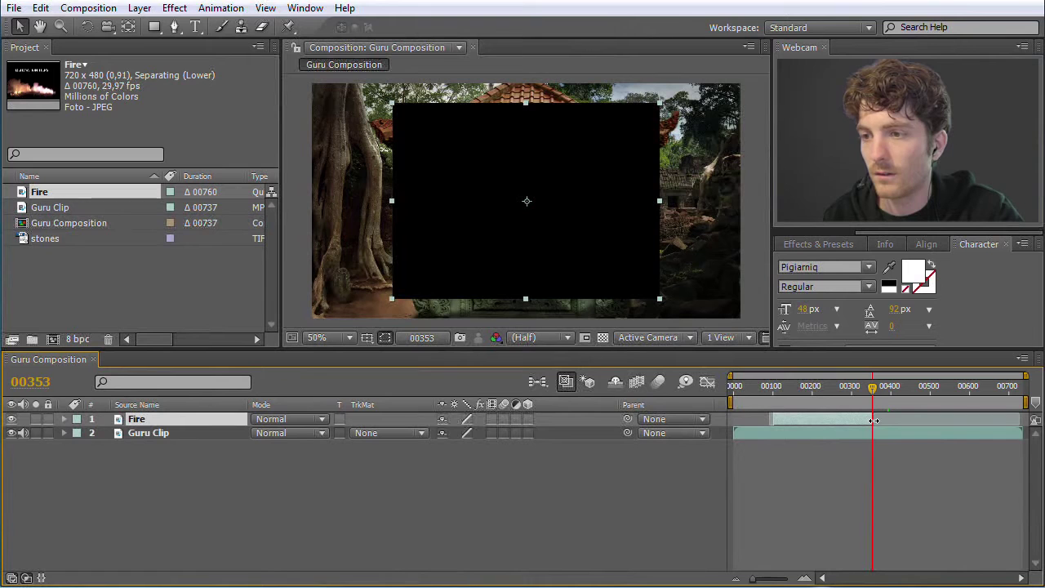
drag(819, 418, 988, 389)
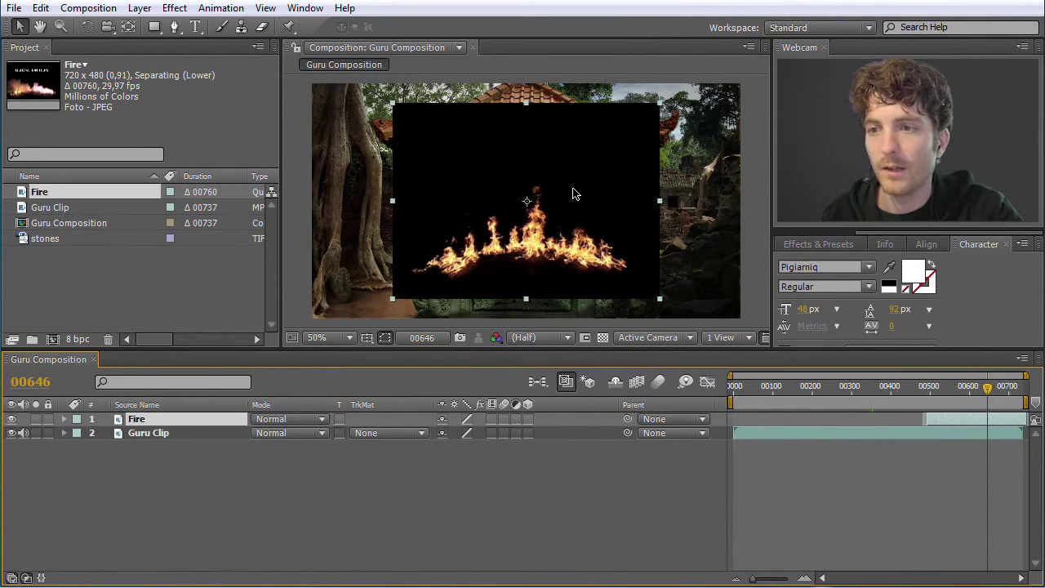
mouse_move(573, 194)
mouse_down()
mouse_move(571, 204)
mouse_move(574, 180)
mouse_move(571, 191)
mouse_move(547, 192)
mouse_move(614, 191)
mouse_move(568, 190)
mouse_move(562, 214)
mouse_move(521, 202)
mouse_move(577, 201)
mouse_up()
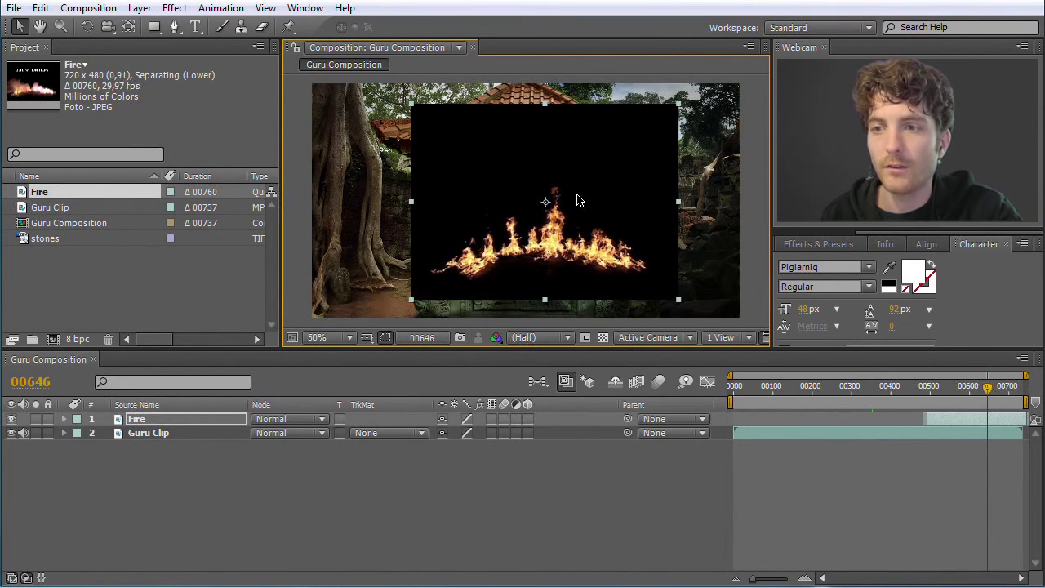
Step: Reveal the Fire layer's Transform properties in the timeline
key(Return)
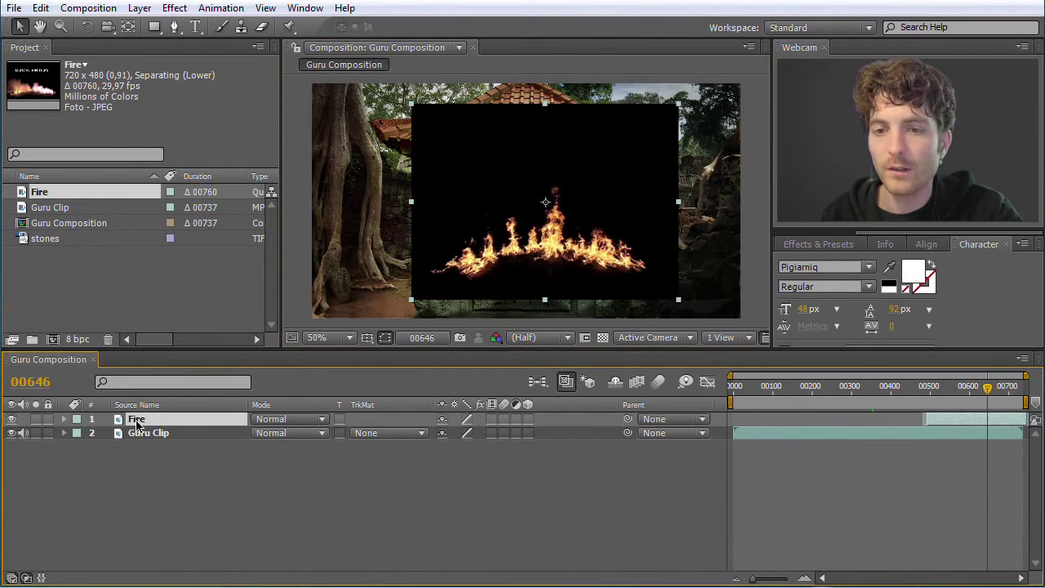
click(65, 419)
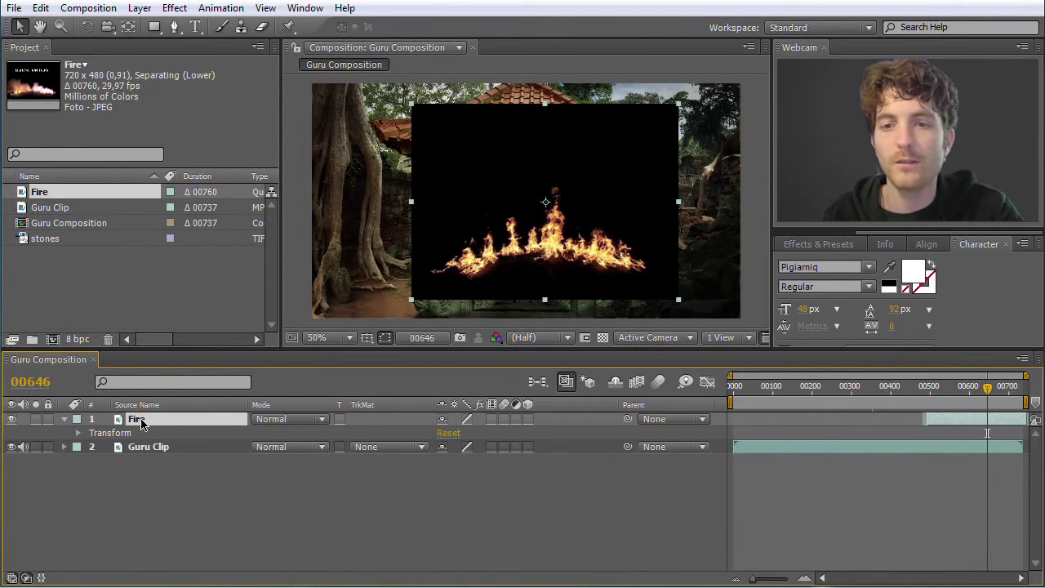
click(79, 434)
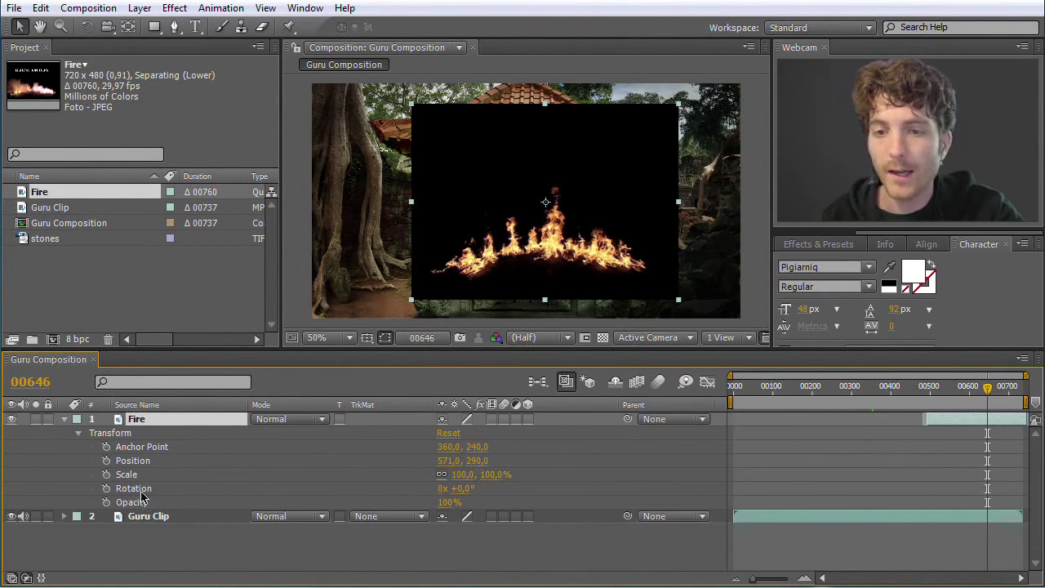
Step: Set the Fire layer's Position to 561.0, 274.0 over the temple
mouse_move(513, 189)
mouse_down()
mouse_move(488, 187)
mouse_move(532, 187)
mouse_move(499, 187)
mouse_move(512, 183)
mouse_up()
mouse_move(482, 261)
mouse_down()
mouse_move(491, 237)
mouse_move(483, 242)
mouse_up()
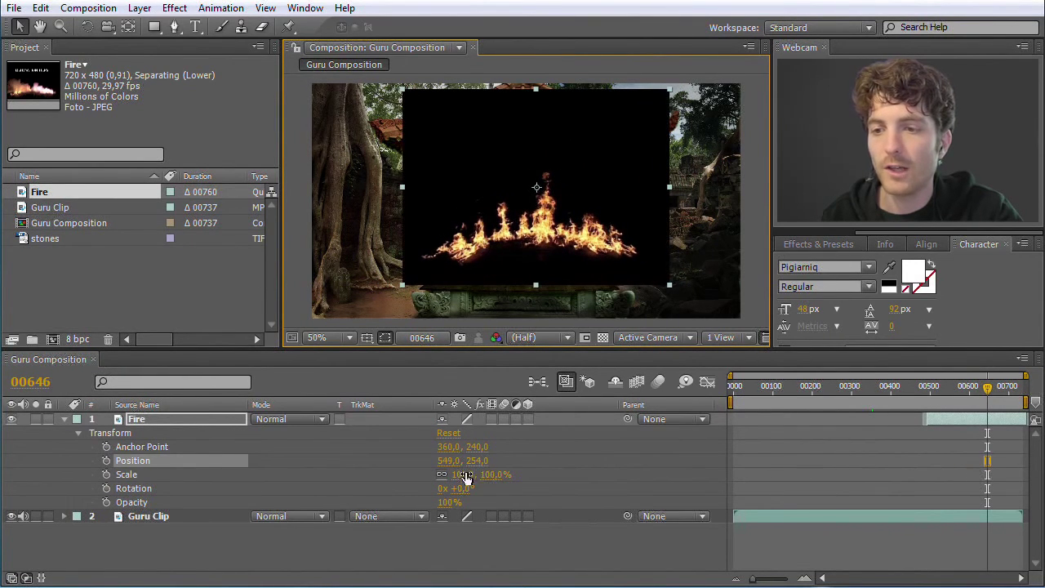
click(448, 463)
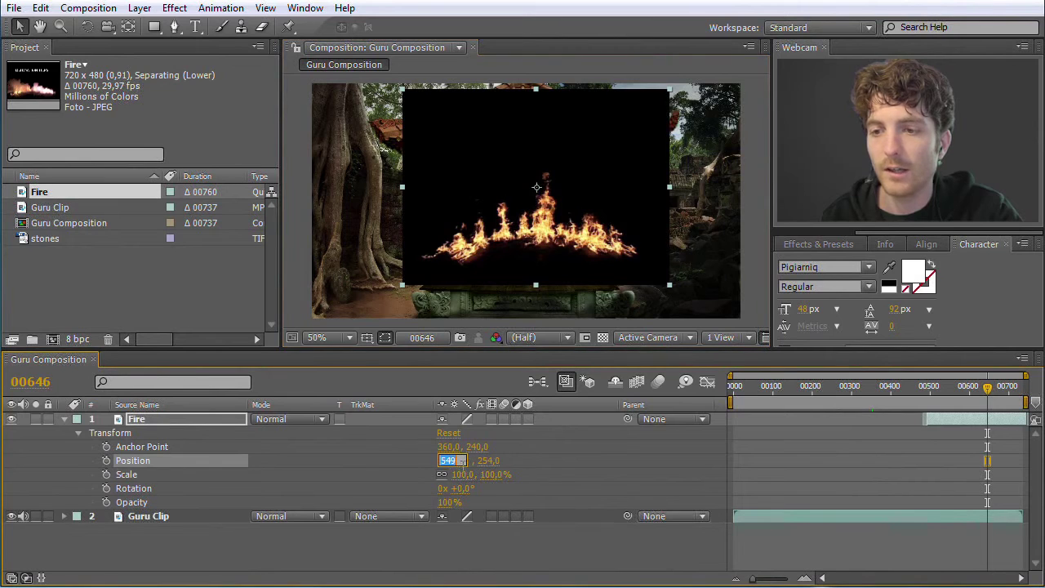
text(600)
key(Return)
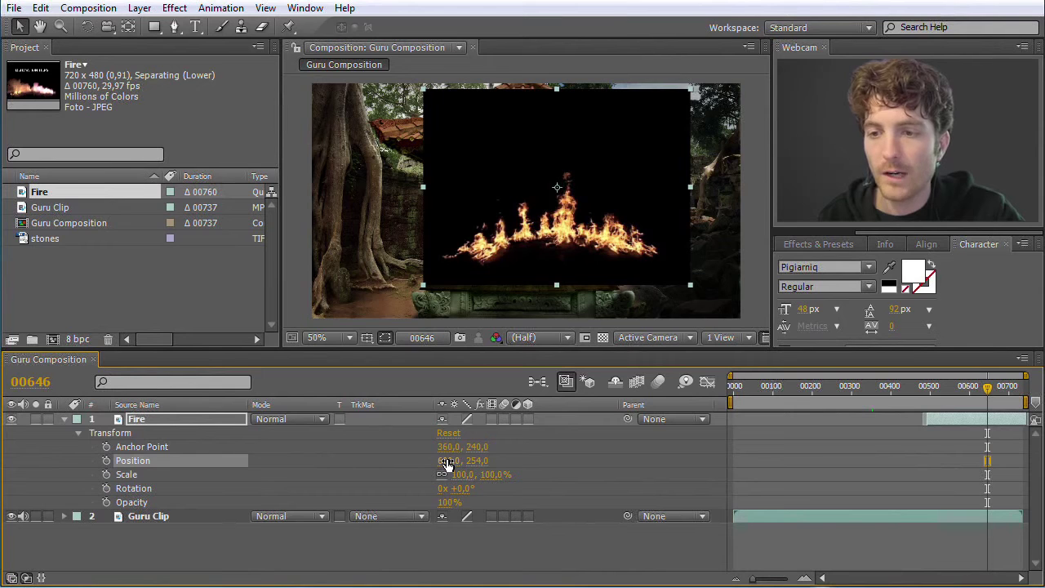
drag(447, 463, 490, 472)
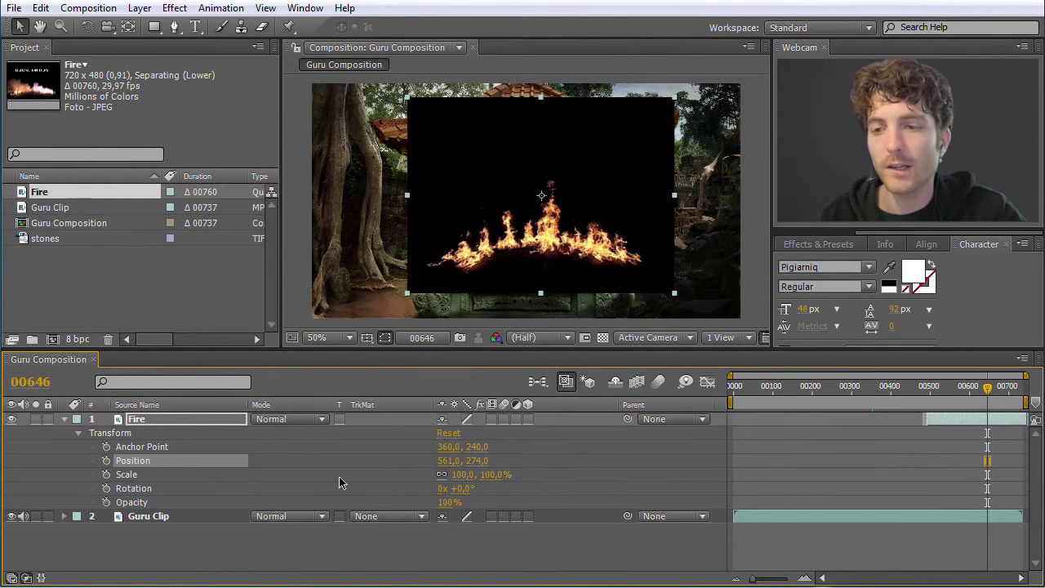
Step: Unlink Scale proportions and scale the Fire layer to 89% wide by 81% tall
mouse_move(464, 482)
mouse_down()
mouse_move(490, 484)
mouse_move(444, 482)
mouse_move(497, 480)
mouse_move(291, 481)
mouse_move(478, 488)
mouse_up()
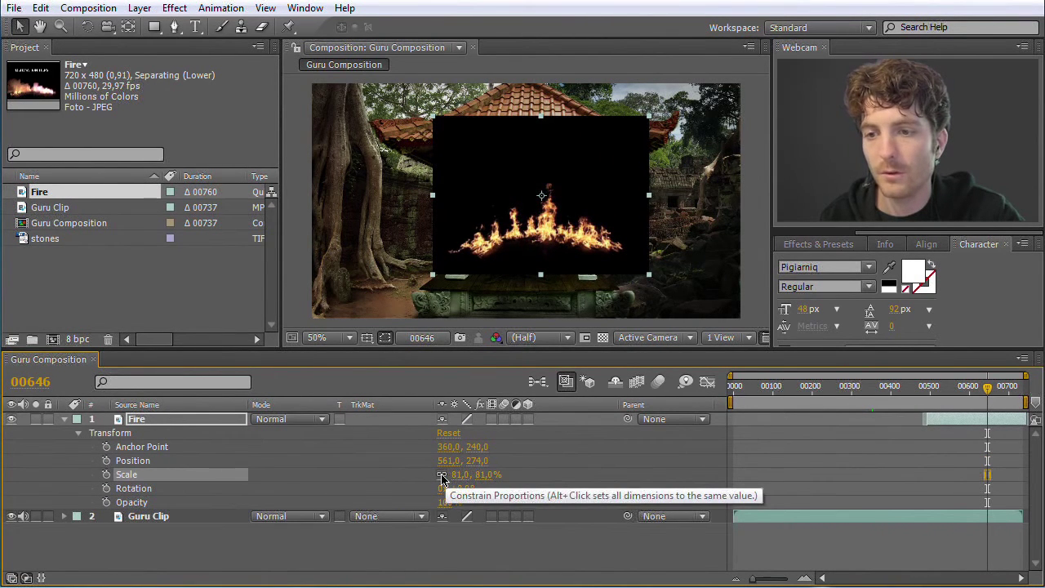
click(441, 477)
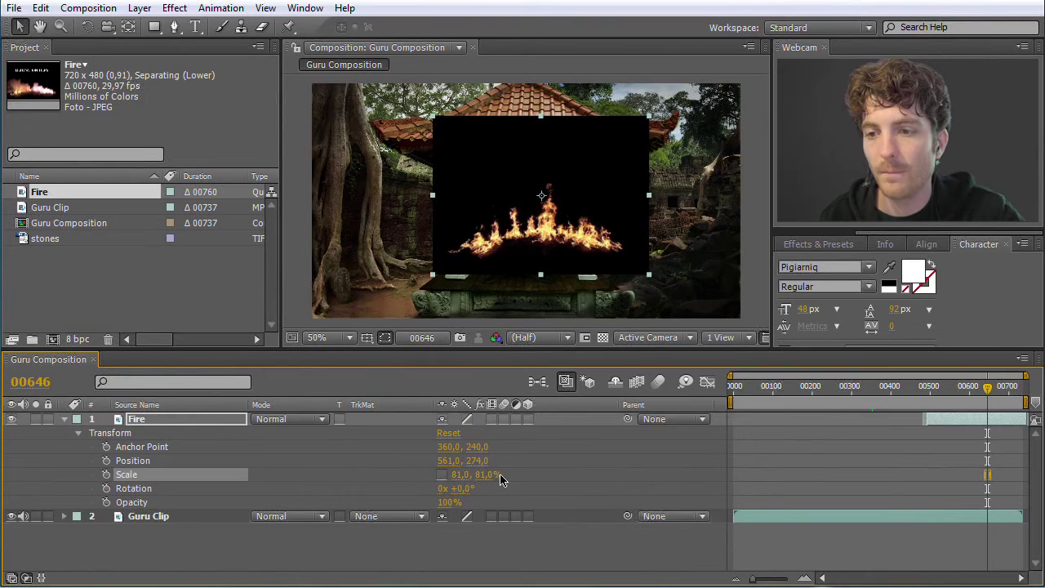
drag(483, 482, 335, 485)
drag(990, 394, 940, 398)
drag(459, 480, 606, 484)
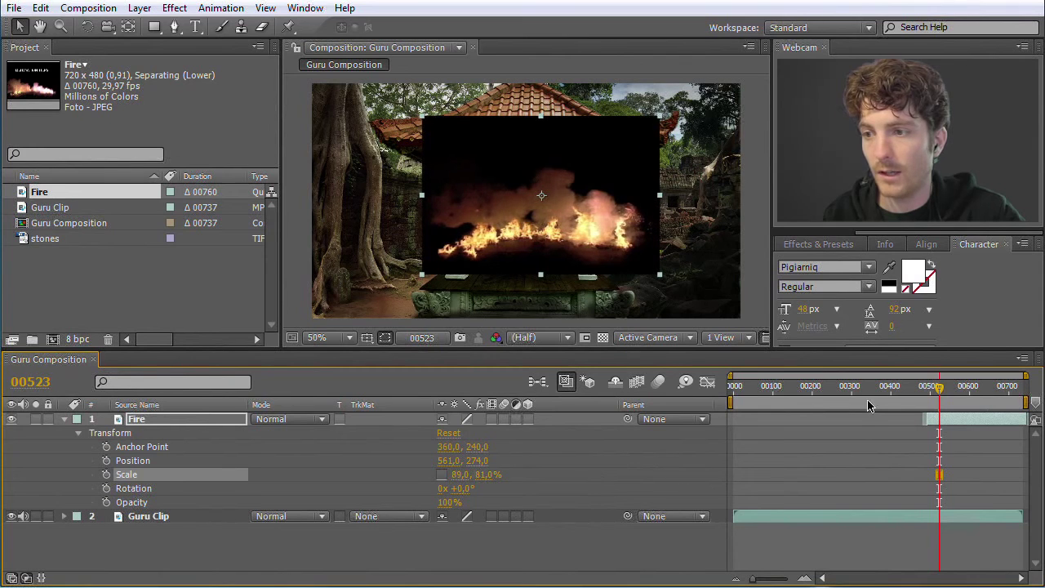
mouse_move(941, 394)
mouse_down()
mouse_move(922, 394)
mouse_move(940, 394)
mouse_up()
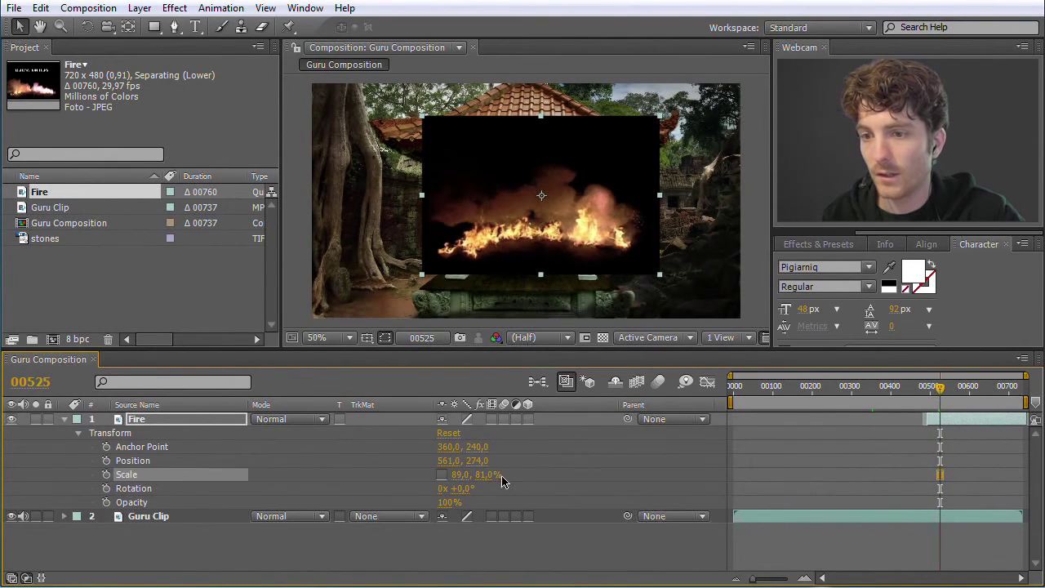
Step: Mirror the fire horizontally by setting Scale to -81.0, 81.0%
click(463, 474)
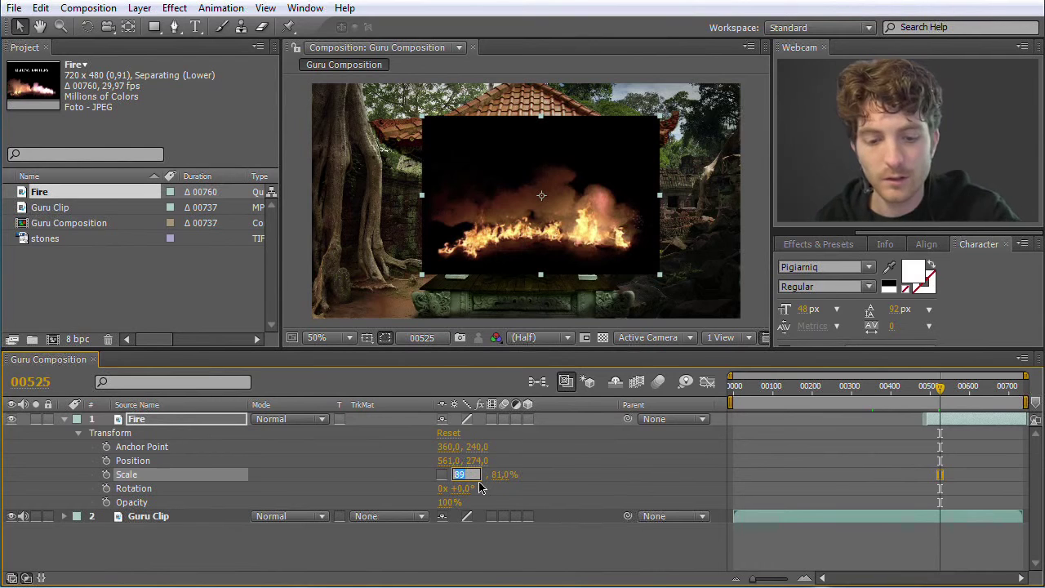
text(81)
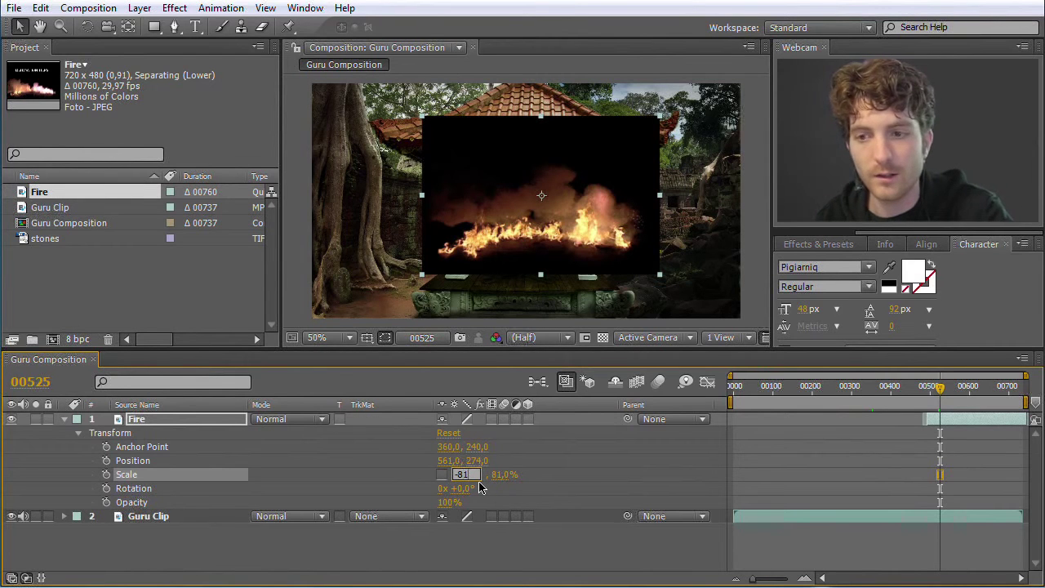
key(Return)
drag(943, 392, 967, 391)
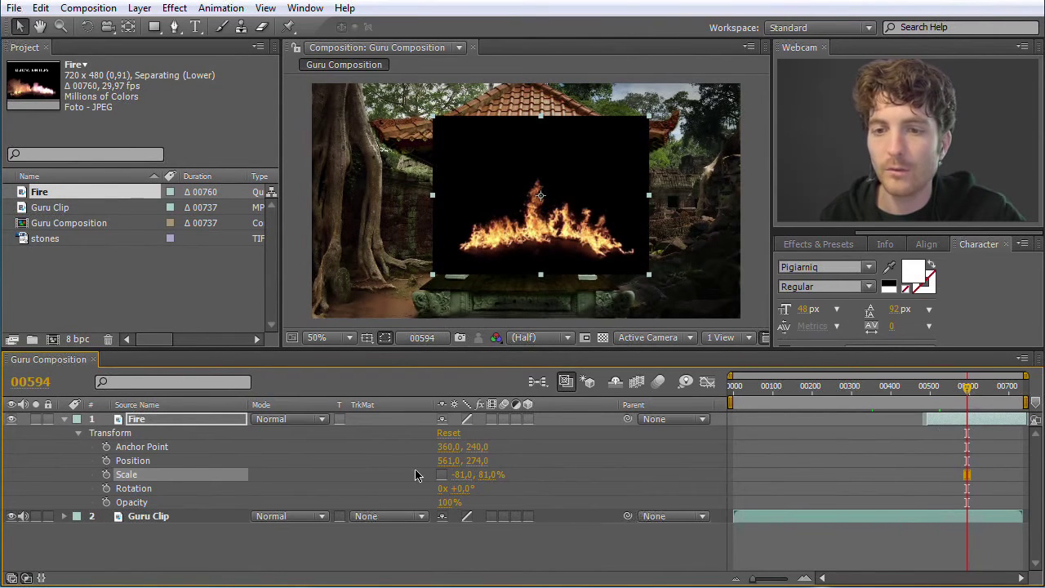
click(372, 489)
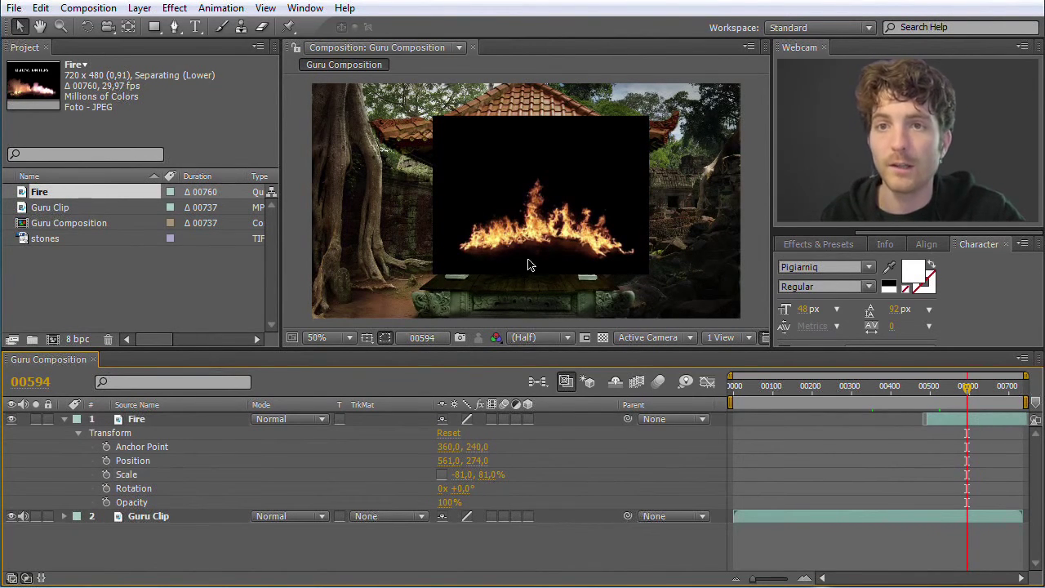
Step: Try tilting the Fire layer, then reset its Rotation to 0°
mouse_move(457, 488)
mouse_down()
mouse_move(467, 493)
mouse_move(439, 494)
mouse_move(642, 498)
mouse_move(458, 493)
mouse_up()
click(458, 490)
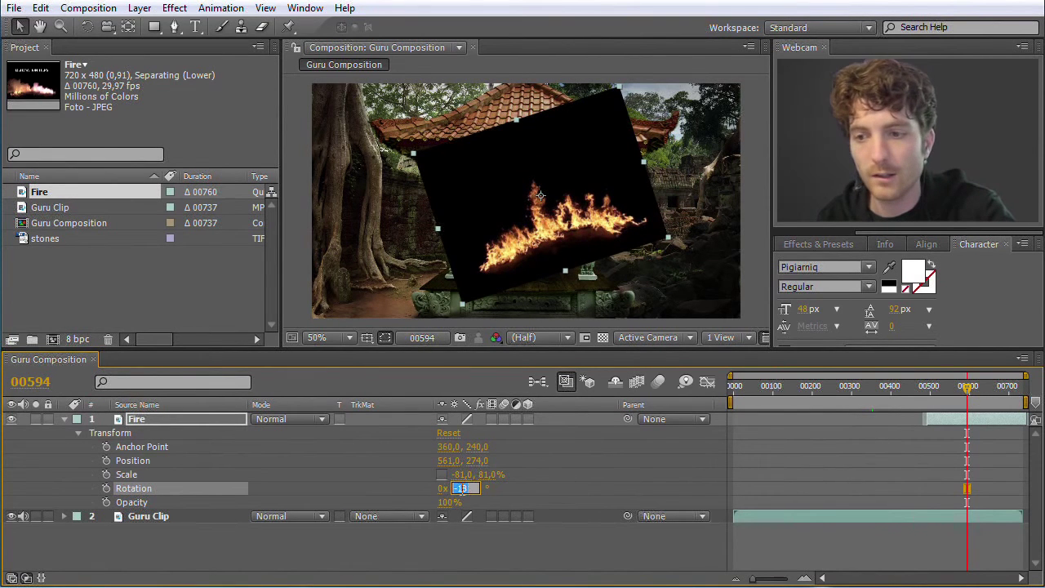
text(0)
key(Return)
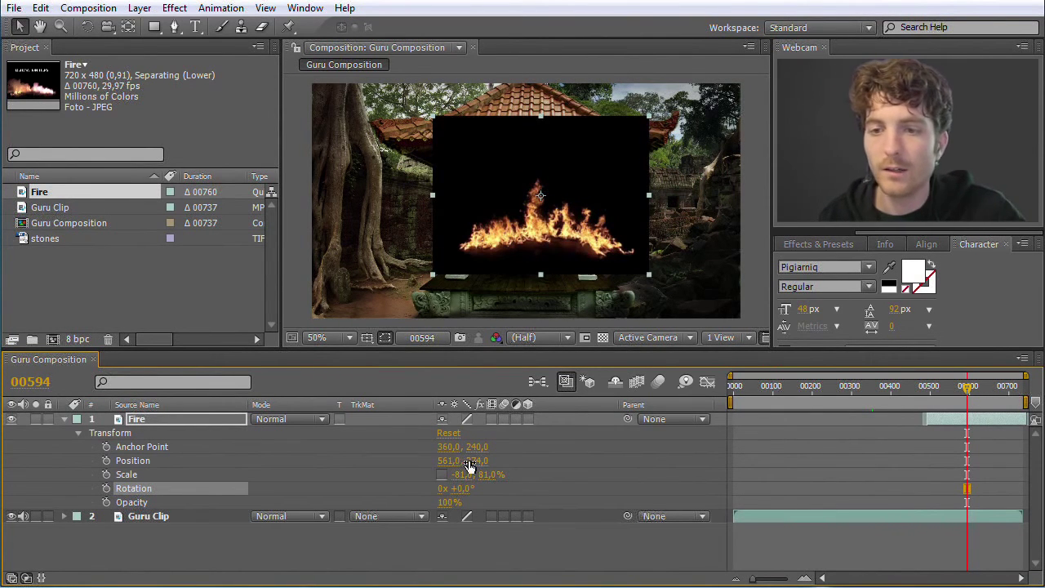
Step: Adjust the Fire layer's Anchor Point and Position to reposition the flames
click(139, 448)
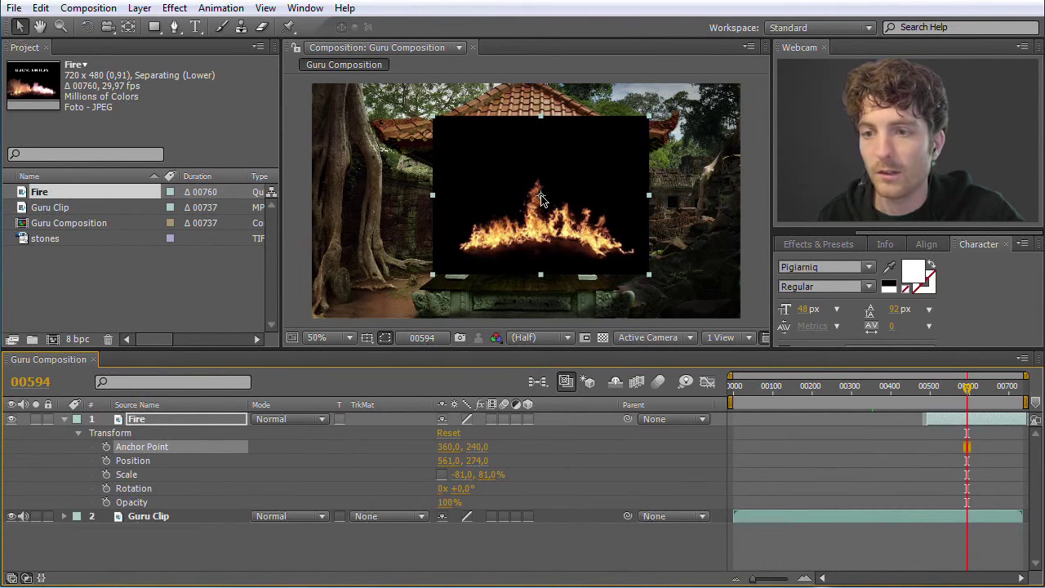
drag(449, 448, 302, 462)
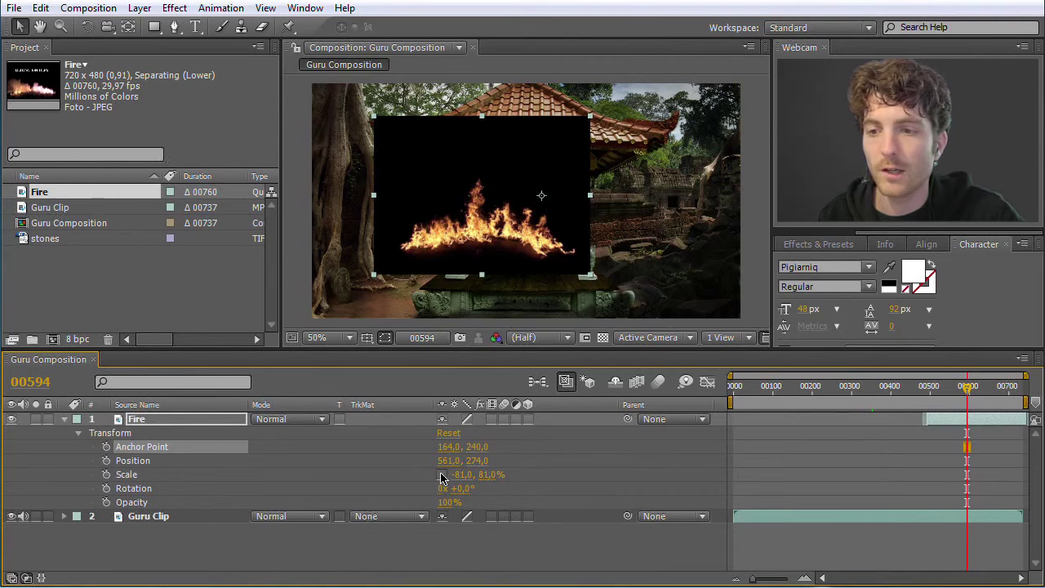
mouse_move(449, 461)
mouse_down()
mouse_move(524, 465)
mouse_move(462, 466)
mouse_move(491, 467)
mouse_move(455, 450)
mouse_move(514, 455)
mouse_move(391, 456)
mouse_move(469, 455)
mouse_move(442, 455)
mouse_up()
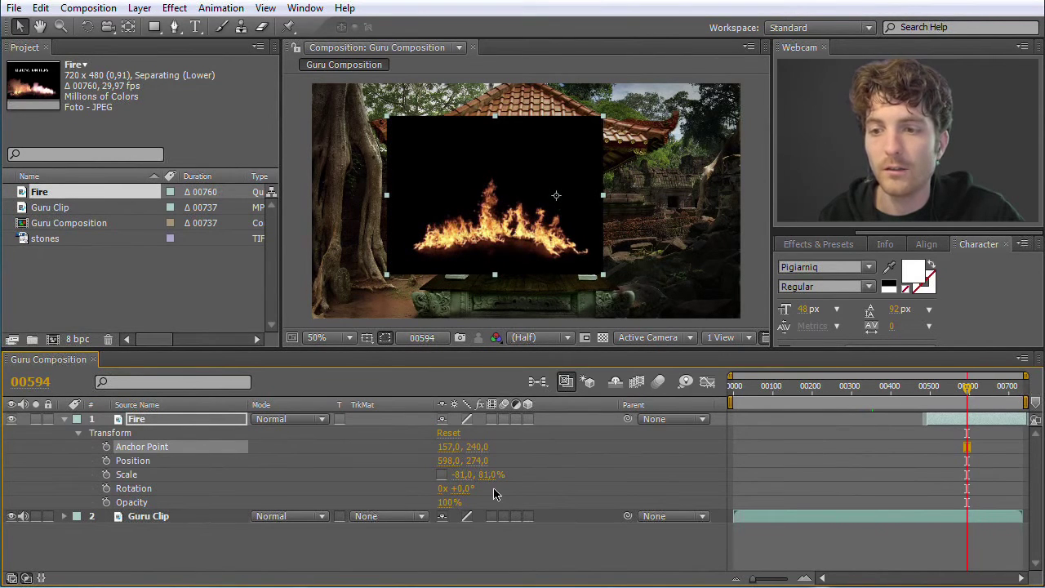
Step: Return the Fire layer's Rotation to 0° and scrub its Opacity back to 100%
mouse_move(462, 495)
mouse_down()
mouse_move(439, 496)
mouse_move(478, 497)
mouse_move(470, 498)
mouse_up()
click(465, 493)
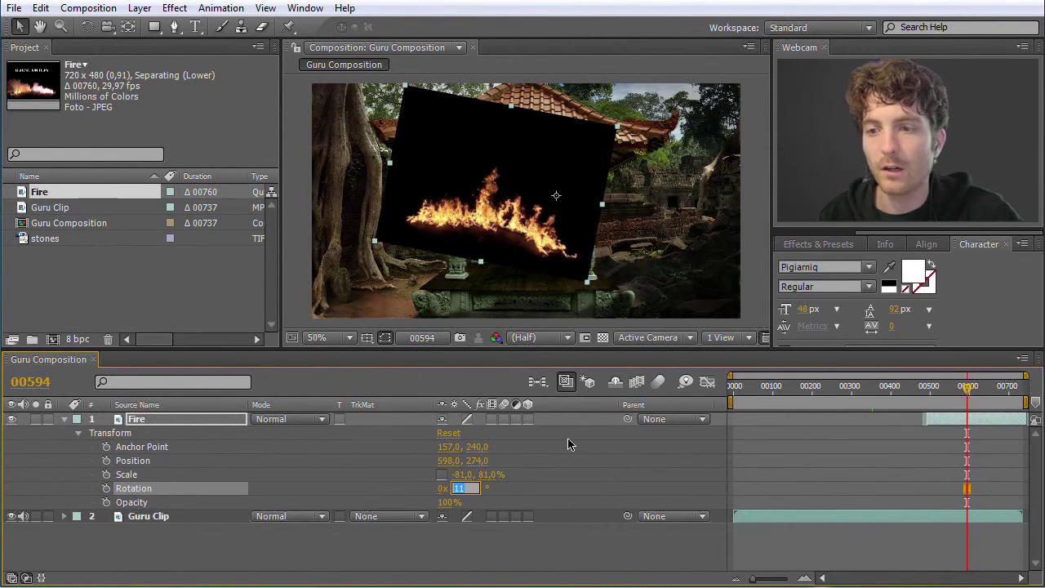
text(0)
key(Return)
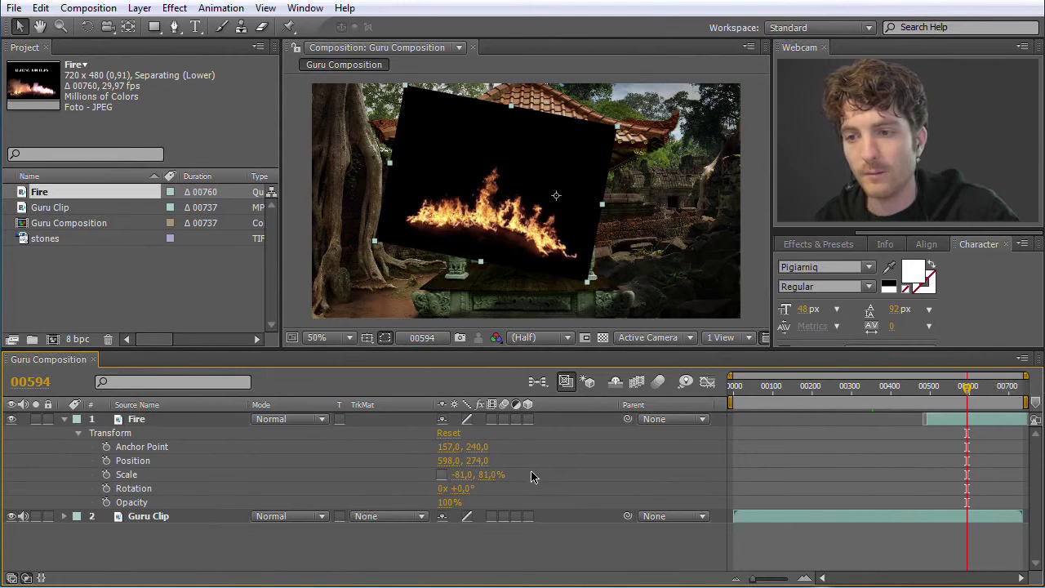
drag(443, 506, 478, 510)
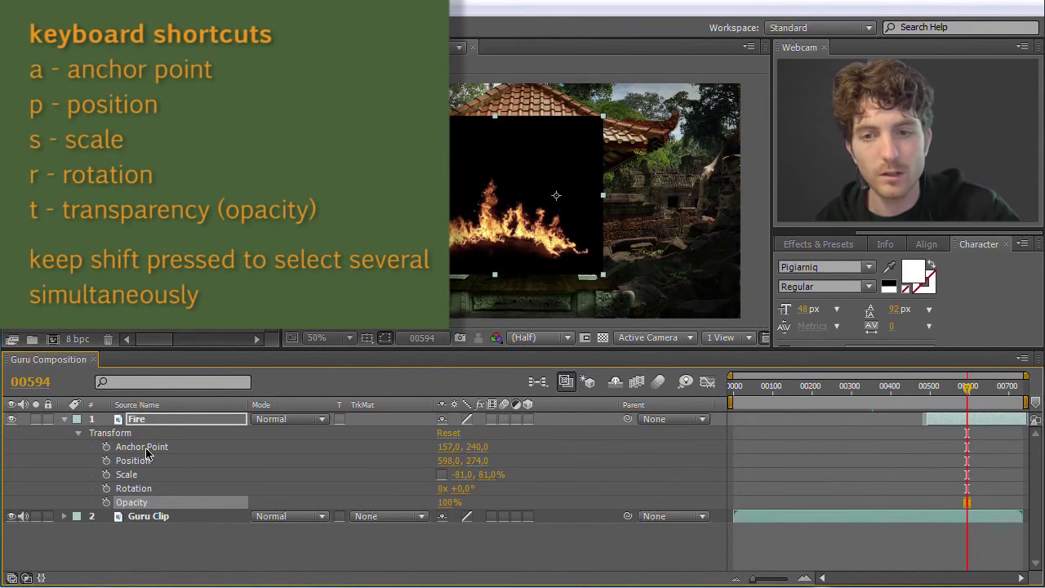
Step: Show Fire's Anchor Point, Position, Scale, Rotation and Opacity alone in turn with A, P, S, R, T
key(a)
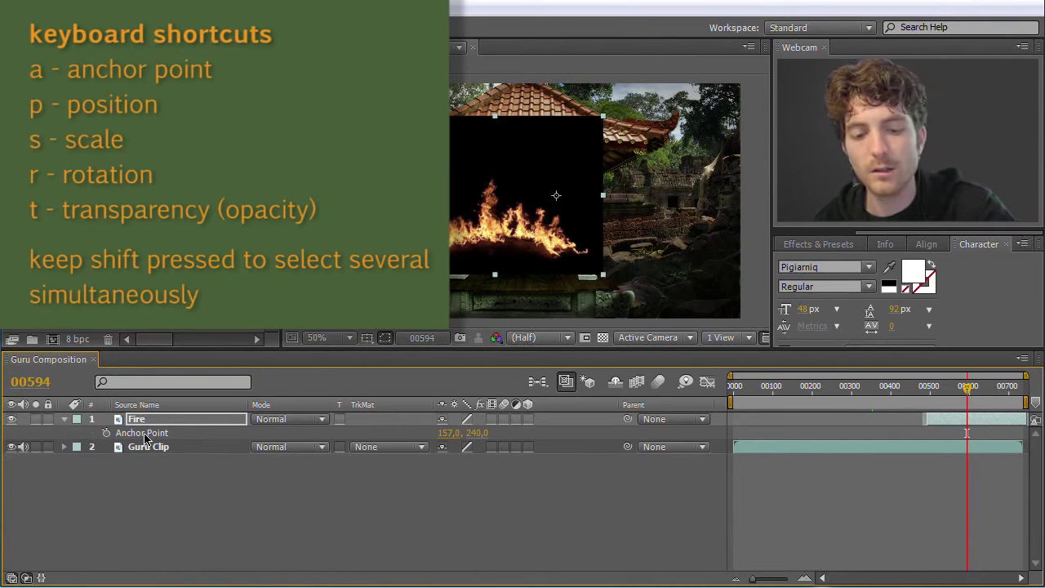
key(p)
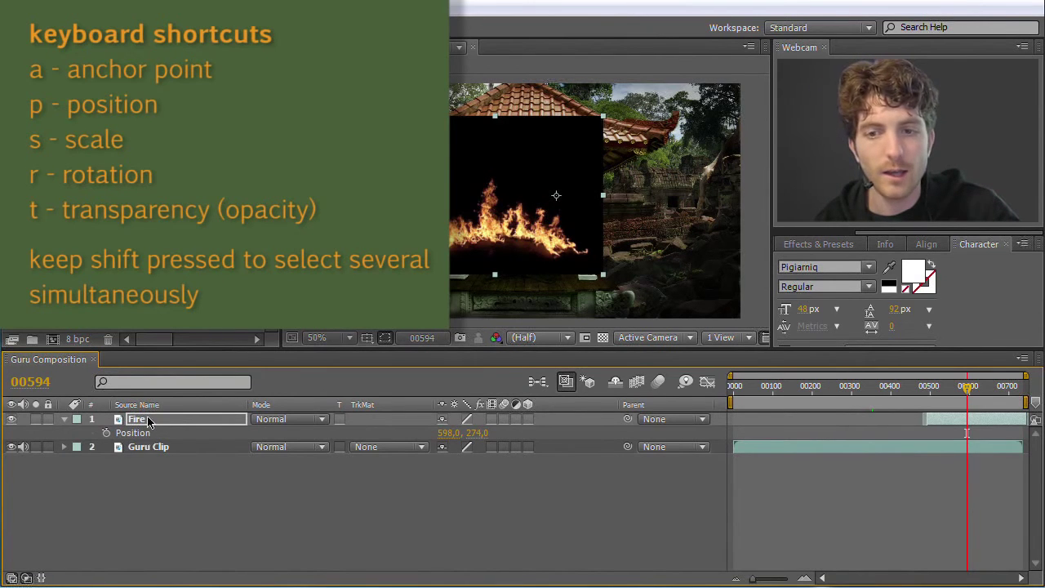
key(s)
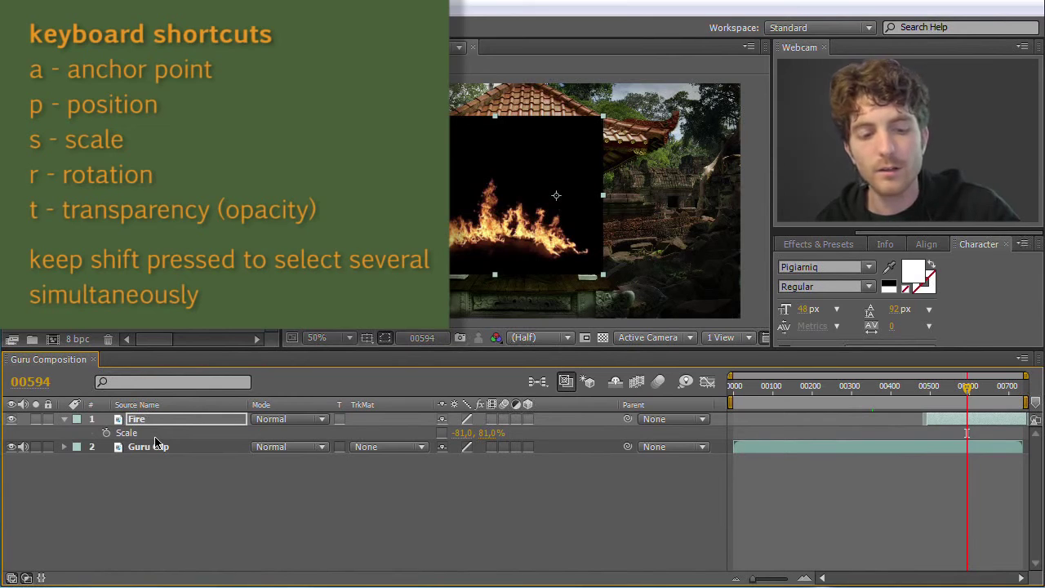
key(r)
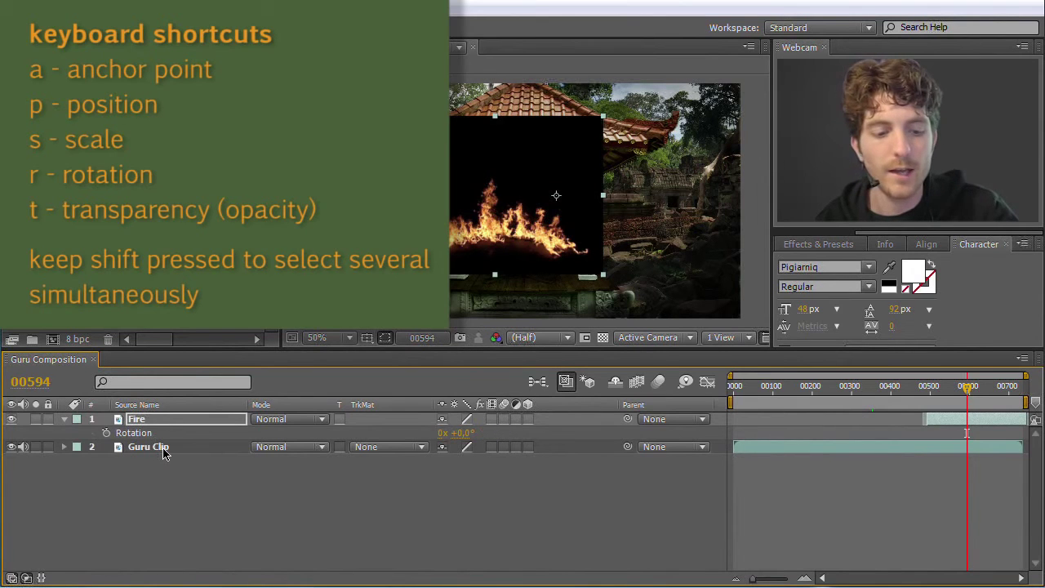
key(t)
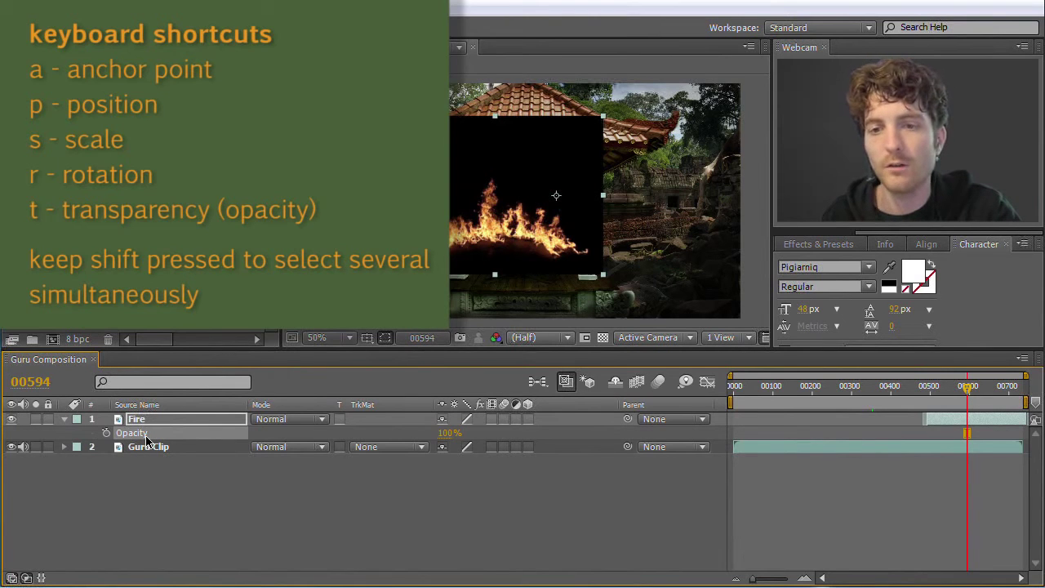
Step: Toggle Opacity with T, then add Position and Anchor Point via Shift+P and Shift+A
key(t)
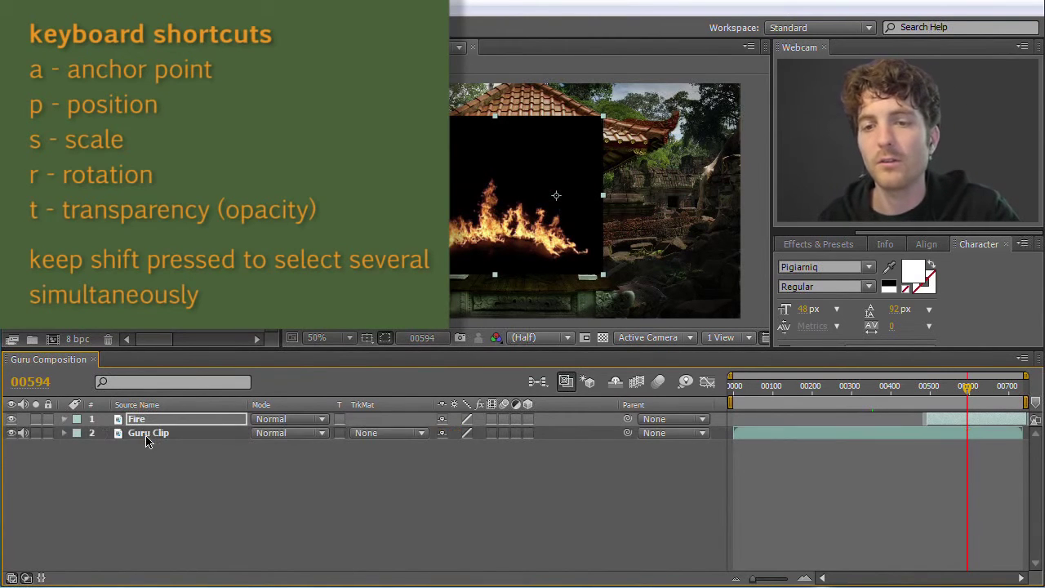
key(t)
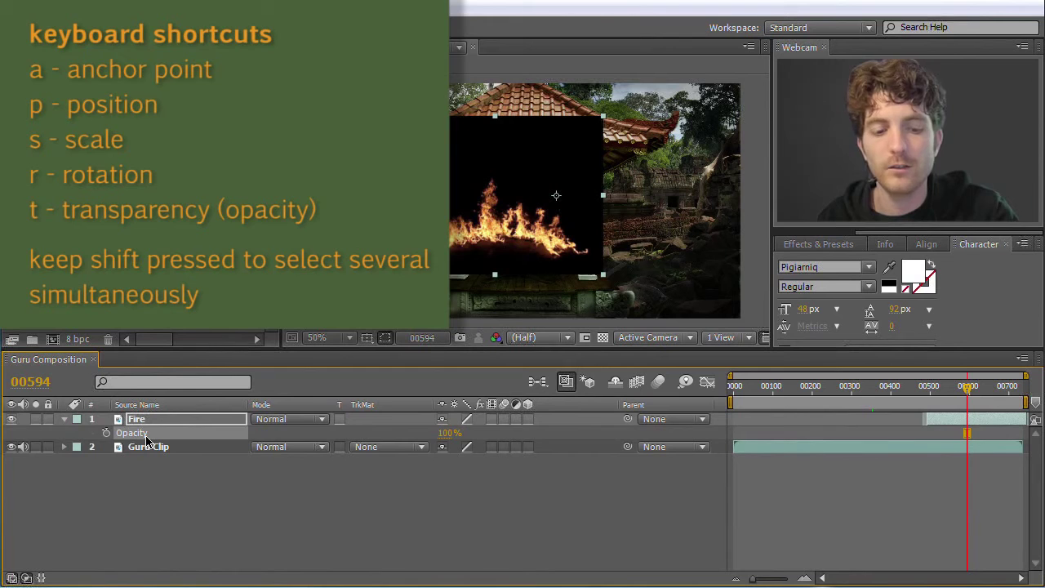
key(t)
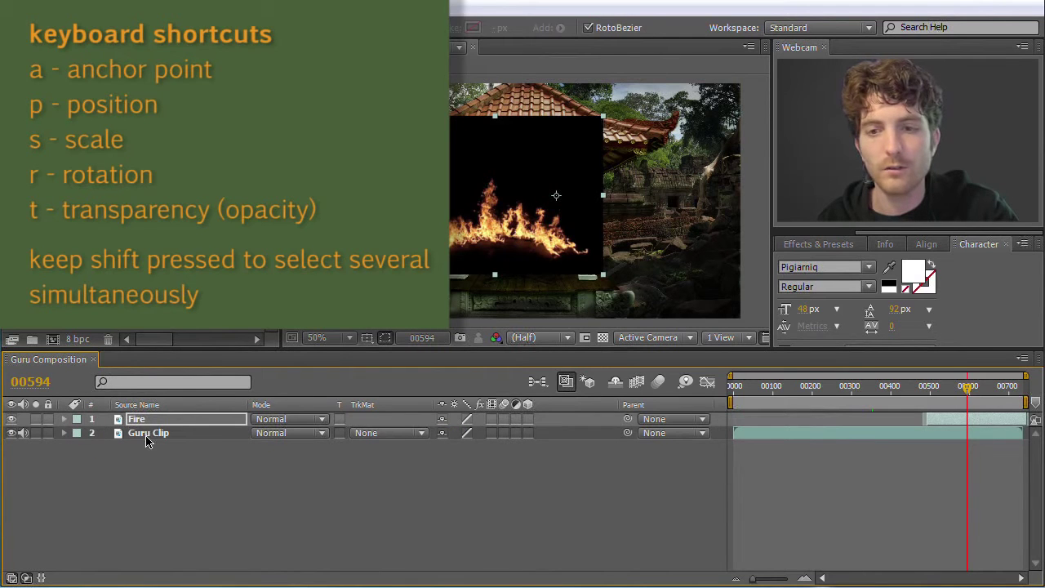
key(t)
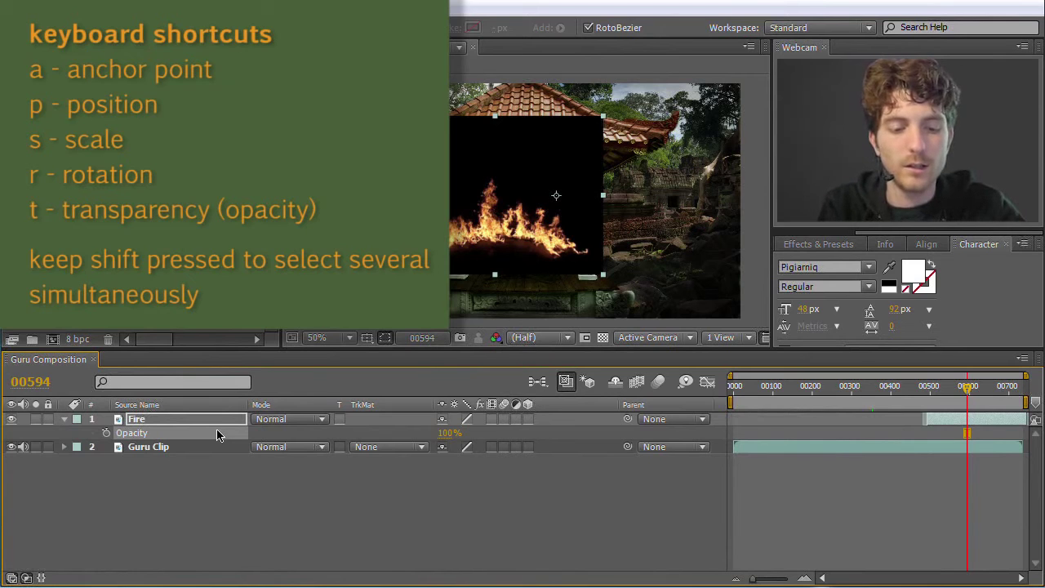
key(shift+p)
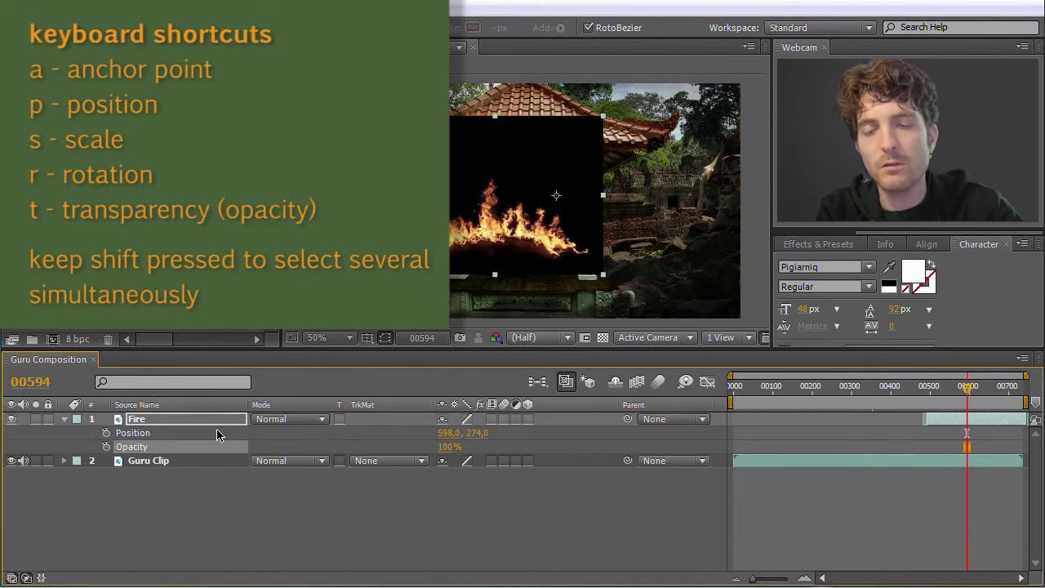
key(shift+a)
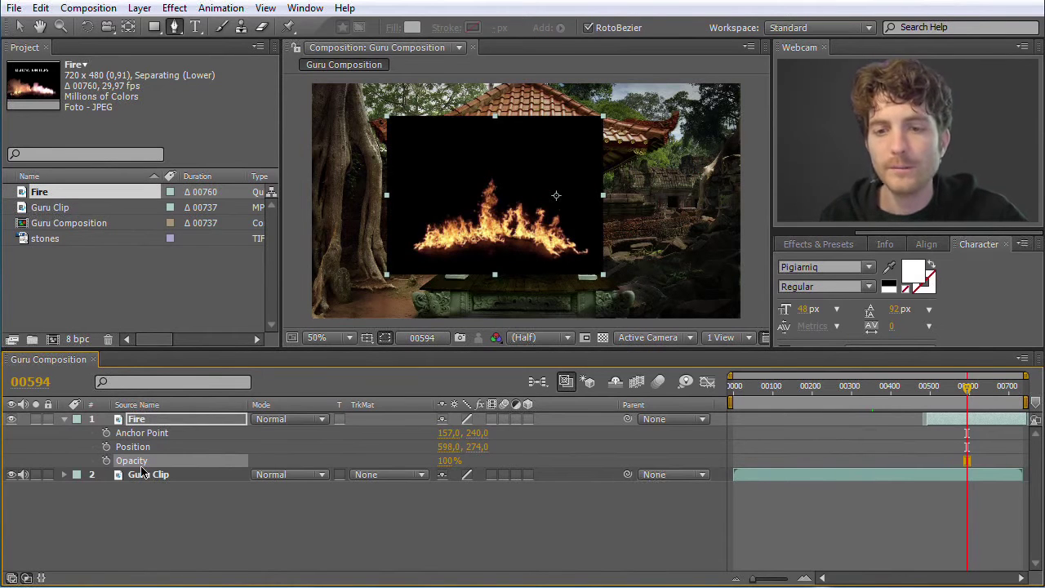
Step: Expand and collapse the Guru Clip layer and its Transform group
click(64, 475)
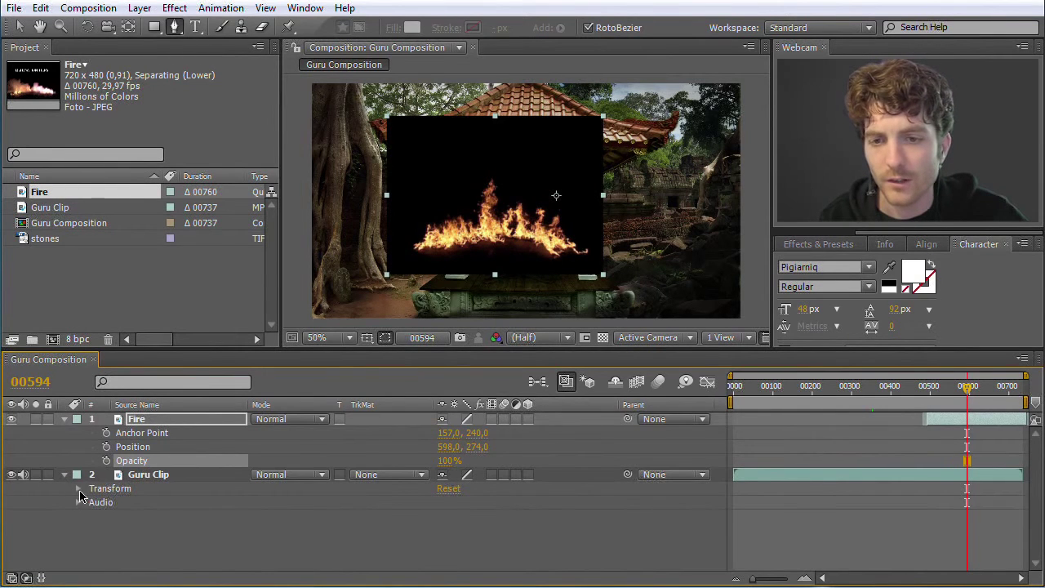
click(77, 489)
click(77, 488)
click(65, 474)
Step: Show only Position for Fire (598.0, 274.0) and Guru Clip (525.0, 288.0), then deselect
click(157, 419)
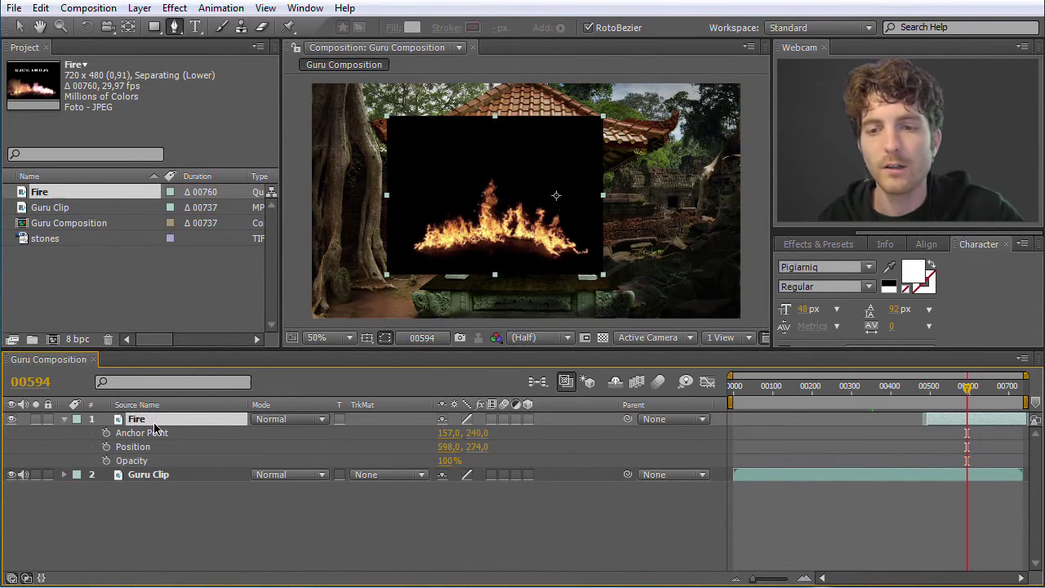
click(154, 475)
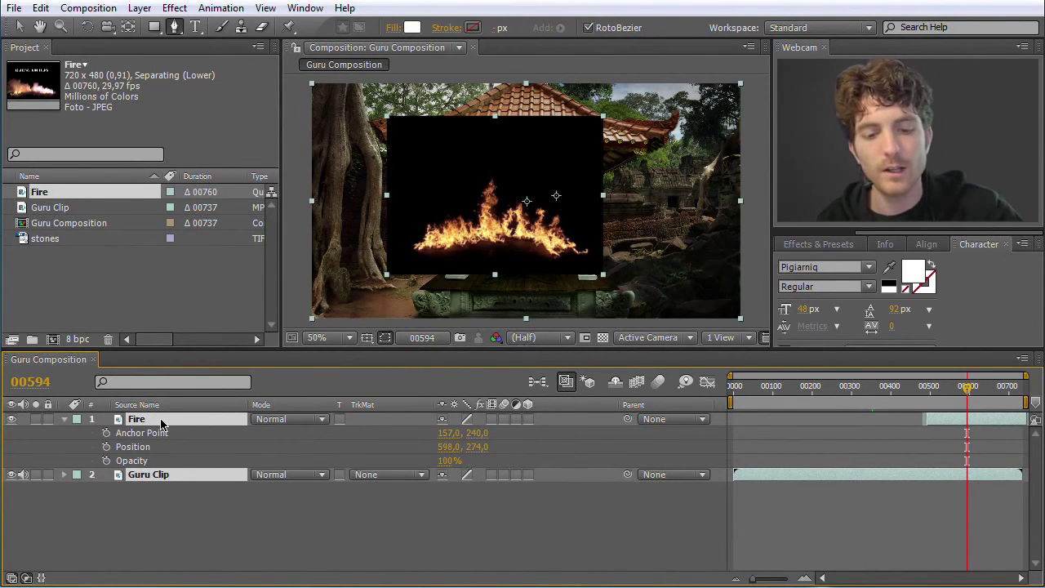
key(u)
key(p)
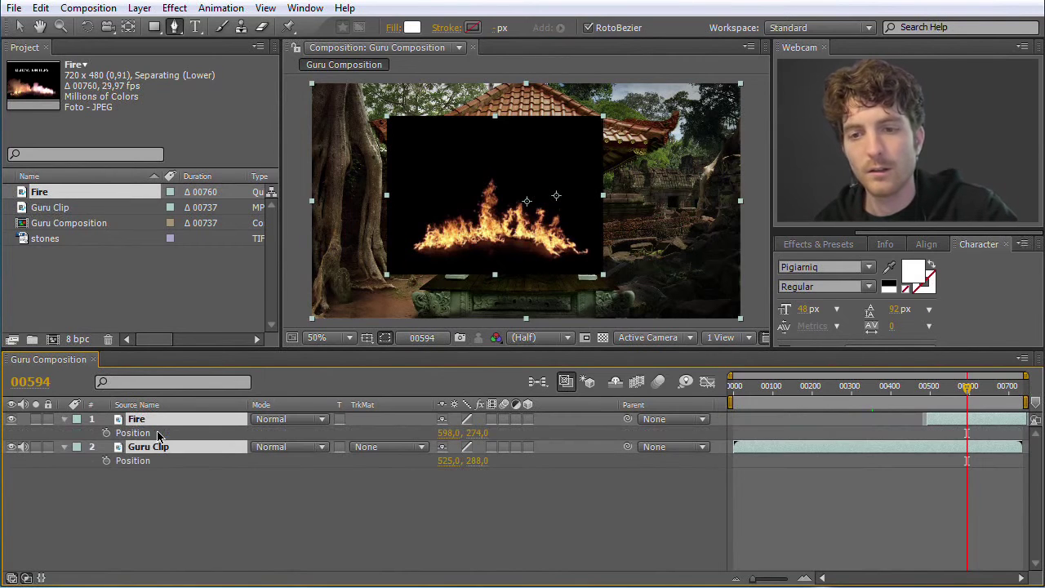
click(173, 488)
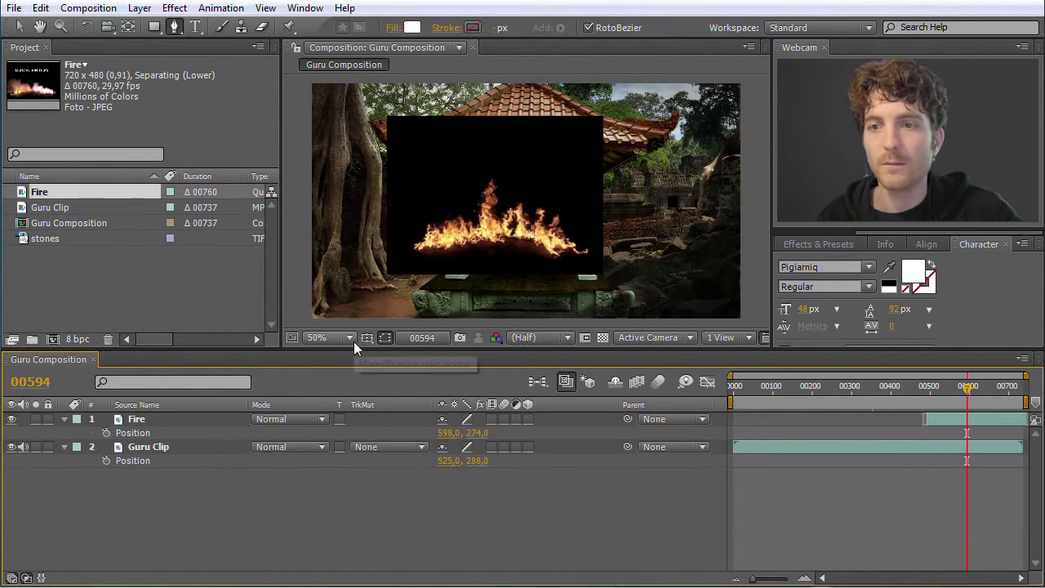
click(137, 421)
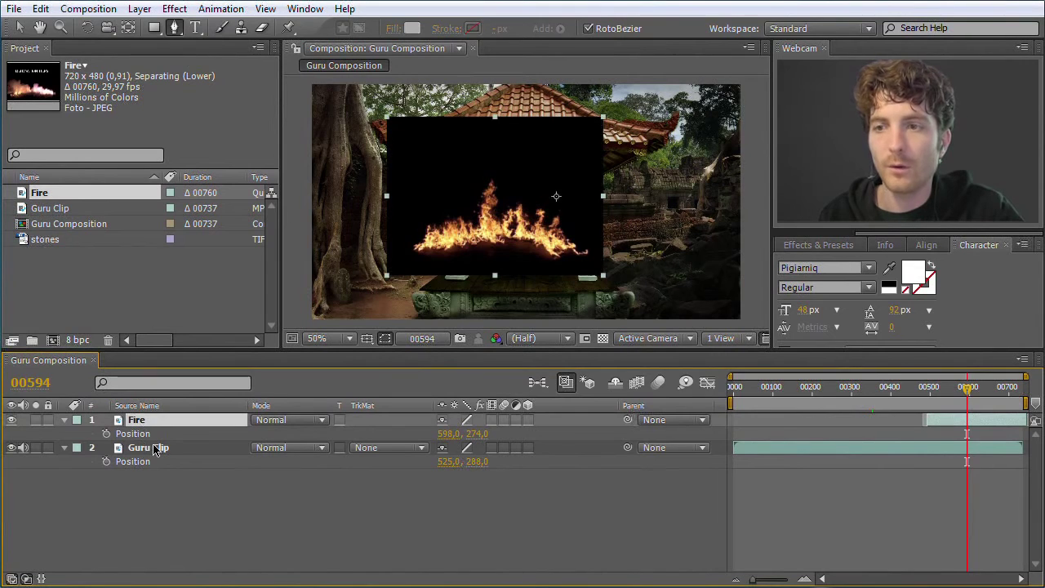
click(118, 305)
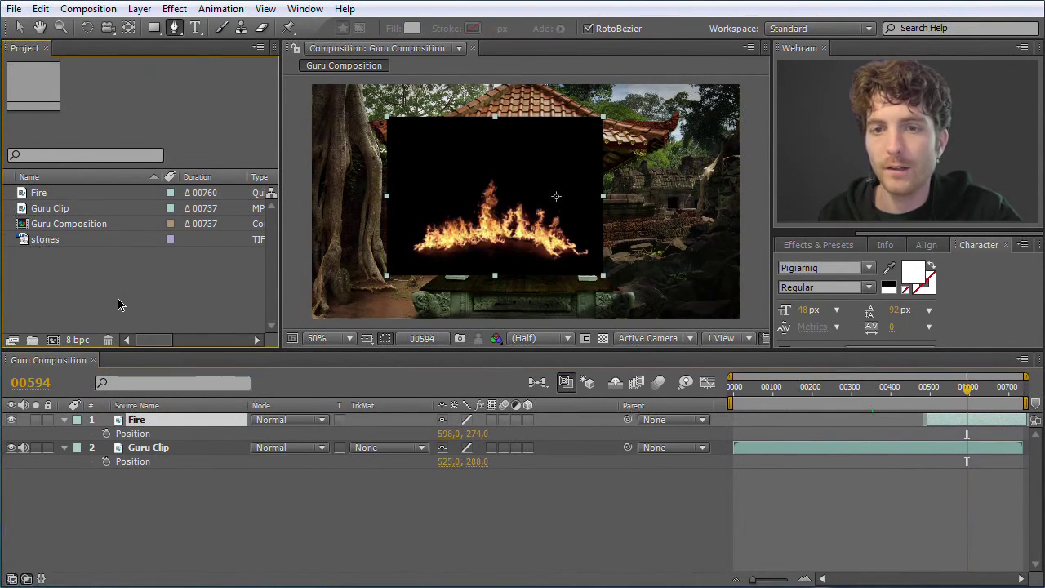
Step: Add the stones image from the Project panel into Guru Composition
click(28, 244)
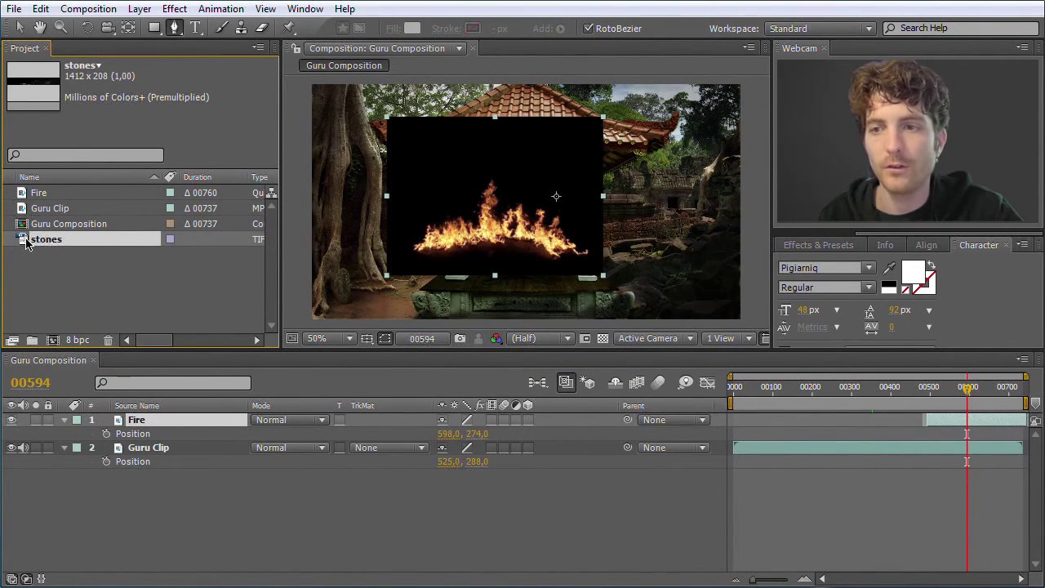
drag(45, 290, 131, 465)
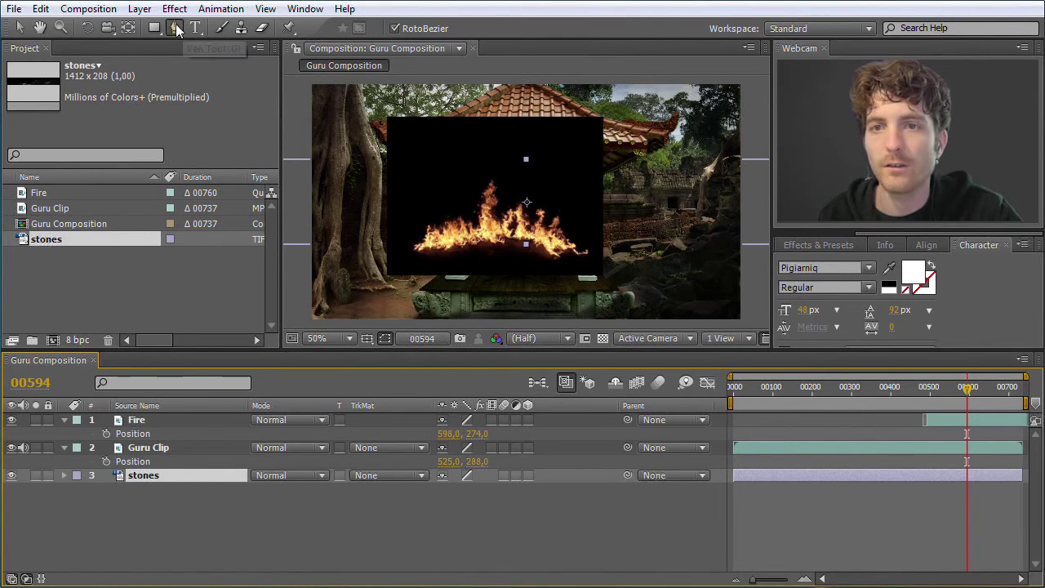
click(21, 28)
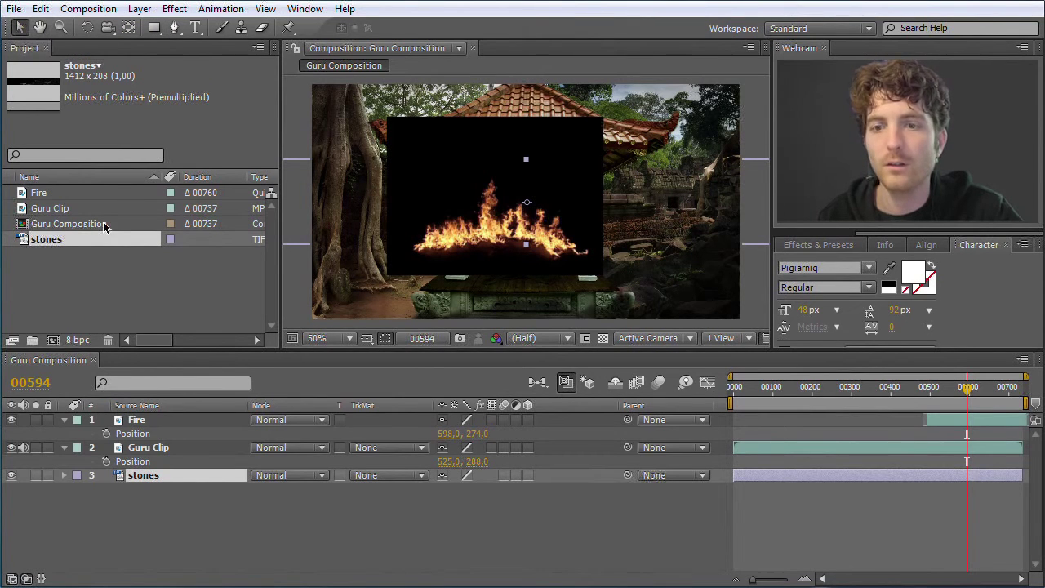
Step: Reorder stones to layer 2 just below Fire and move it toward the scene's bottom right
click(208, 533)
click(155, 476)
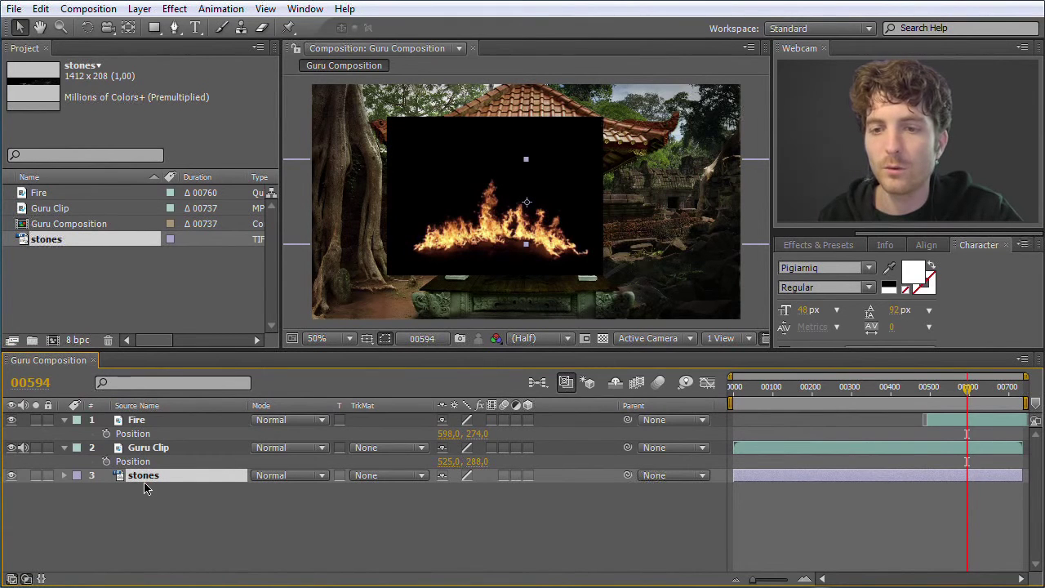
drag(143, 485, 146, 443)
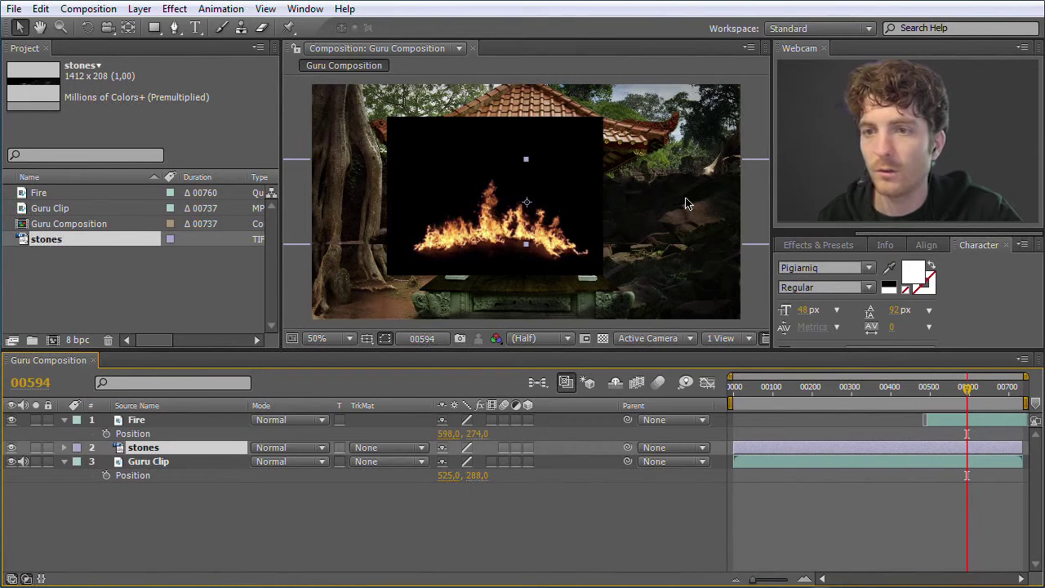
drag(689, 204, 641, 204)
click(143, 452)
drag(143, 452, 154, 412)
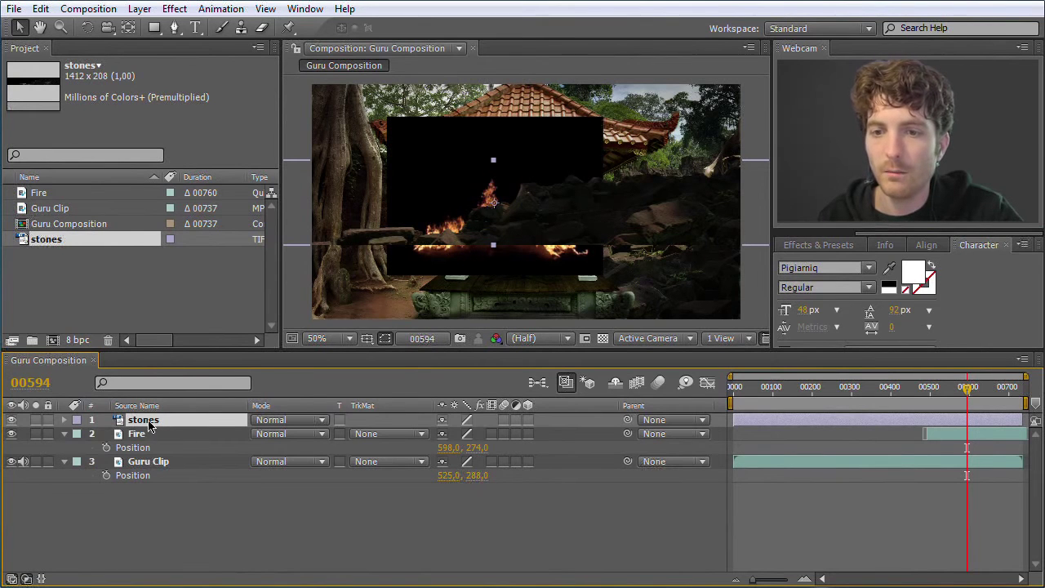
drag(147, 420, 147, 447)
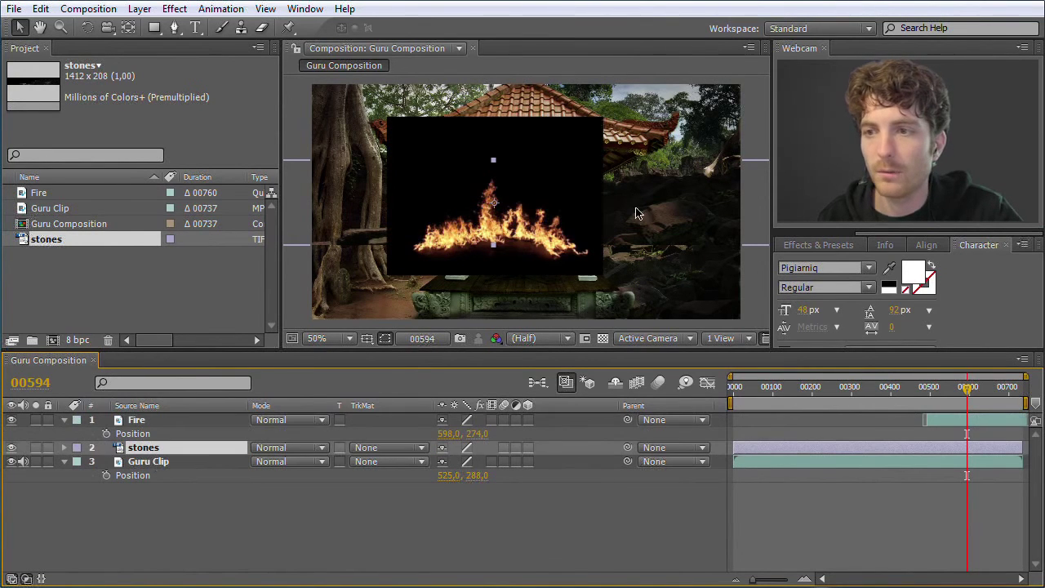
drag(637, 195, 778, 273)
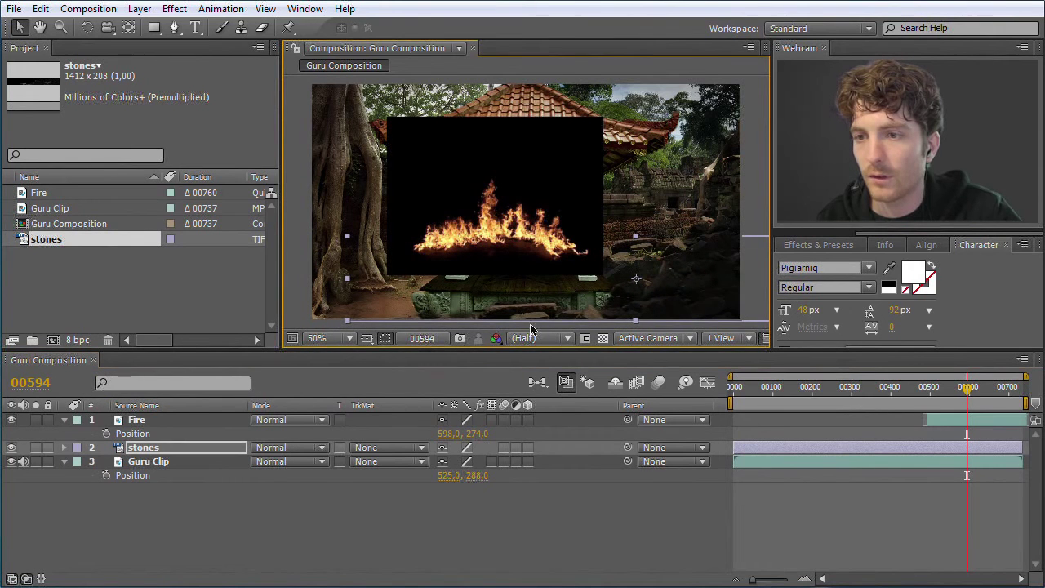
mouse_move(539, 322)
mouse_down()
mouse_move(570, 312)
mouse_move(549, 317)
mouse_up()
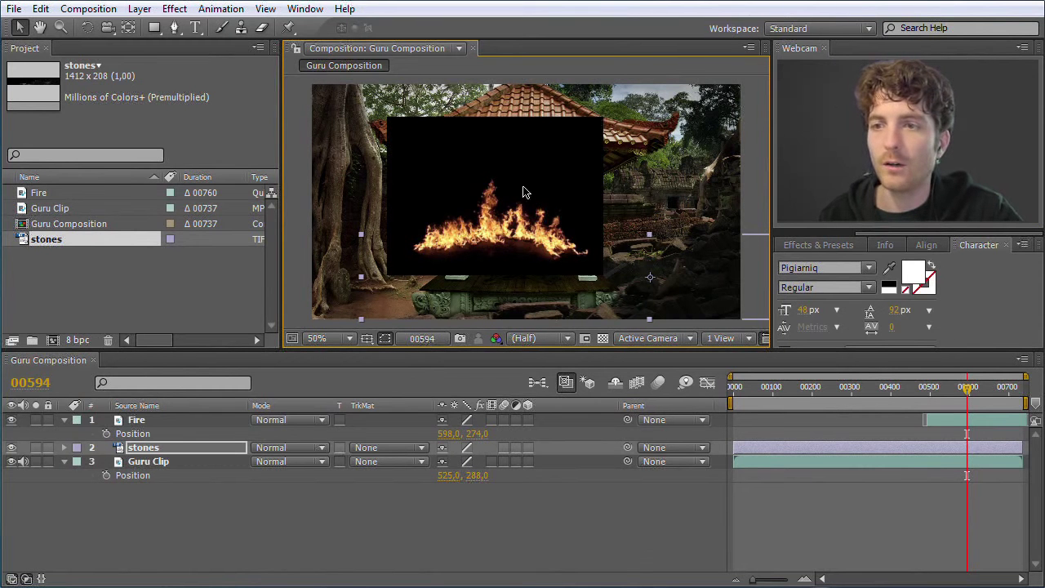
click(525, 193)
drag(507, 183, 551, 244)
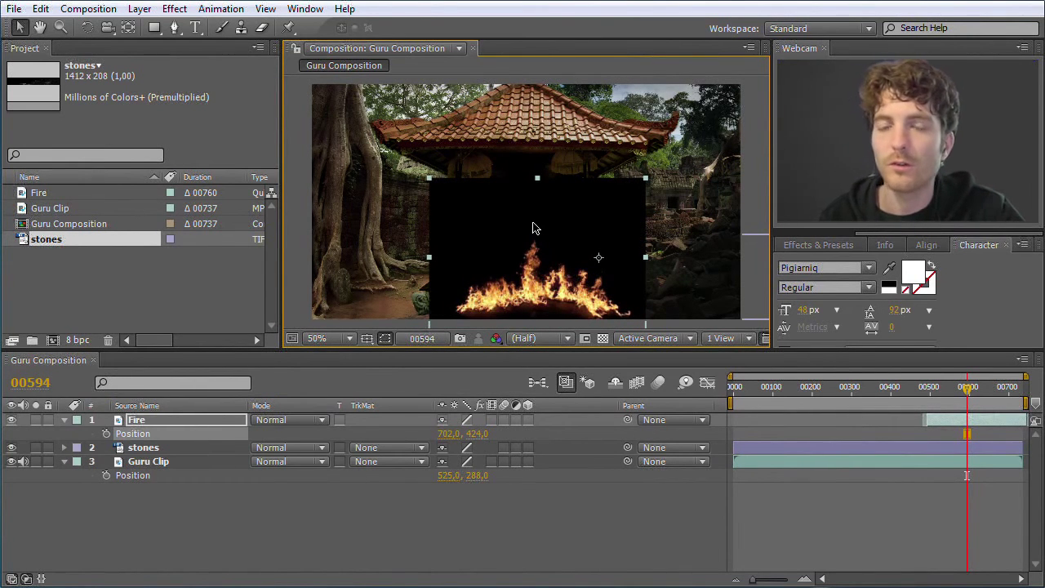
click(688, 287)
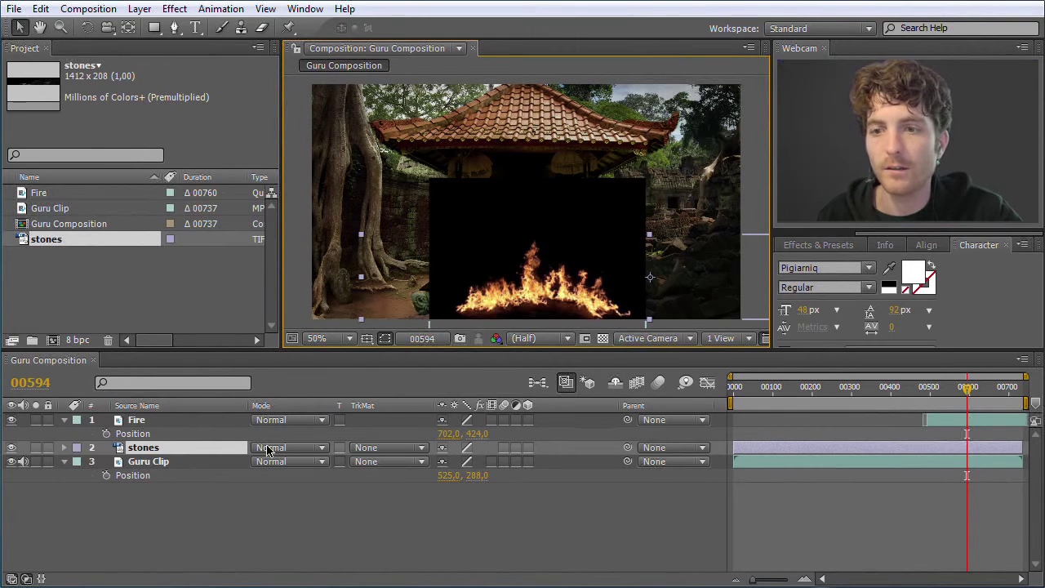
click(153, 422)
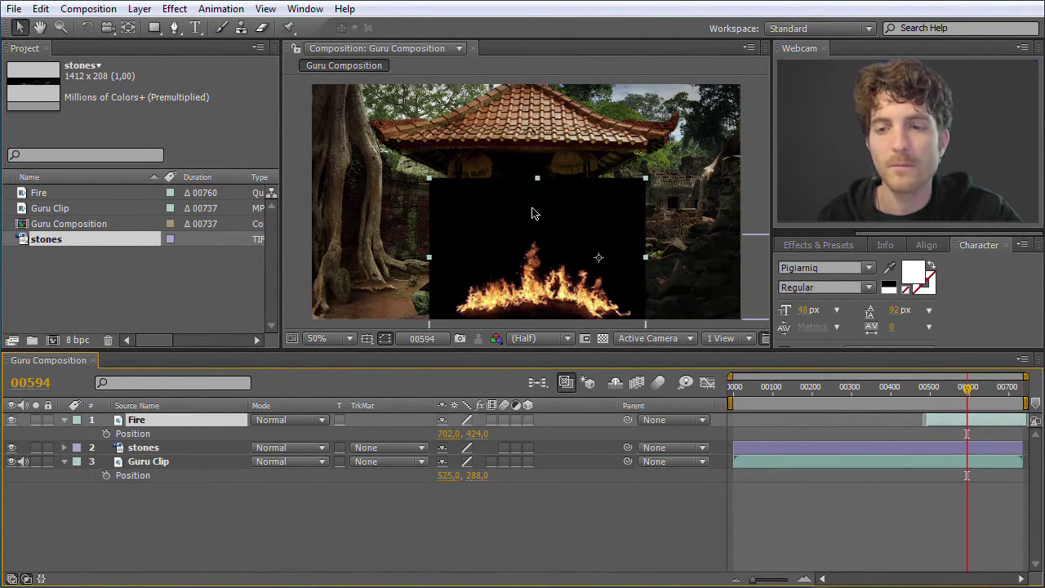
Step: Try Screen, Lighten and Add blending modes on the Fire layer
click(324, 423)
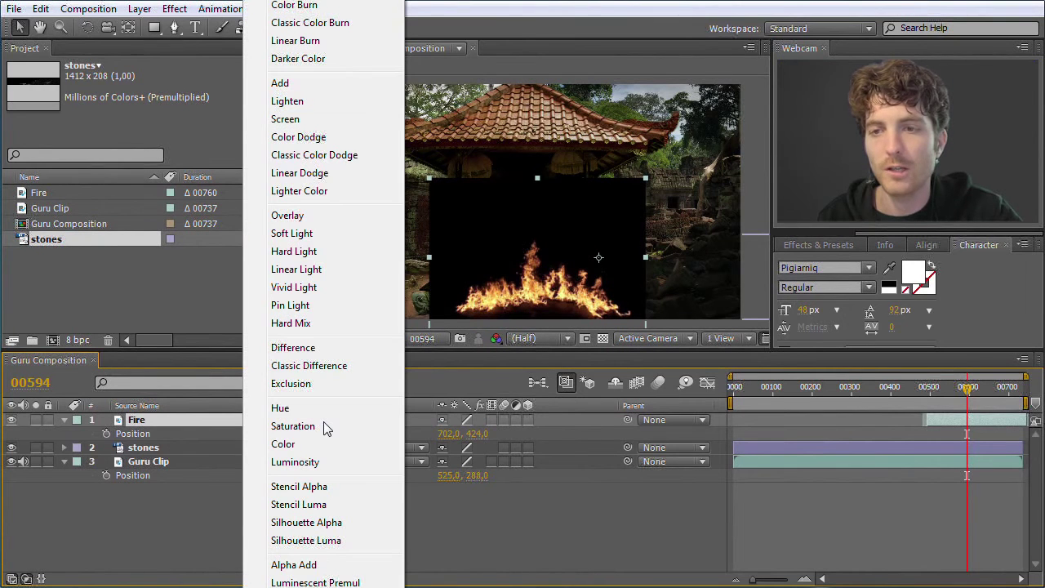
click(304, 121)
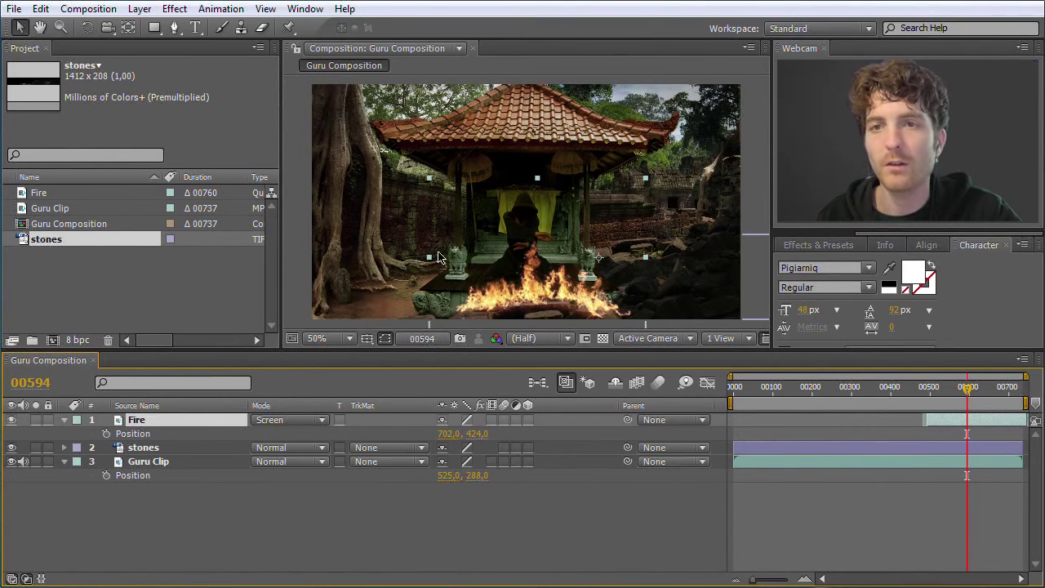
click(320, 431)
click(287, 104)
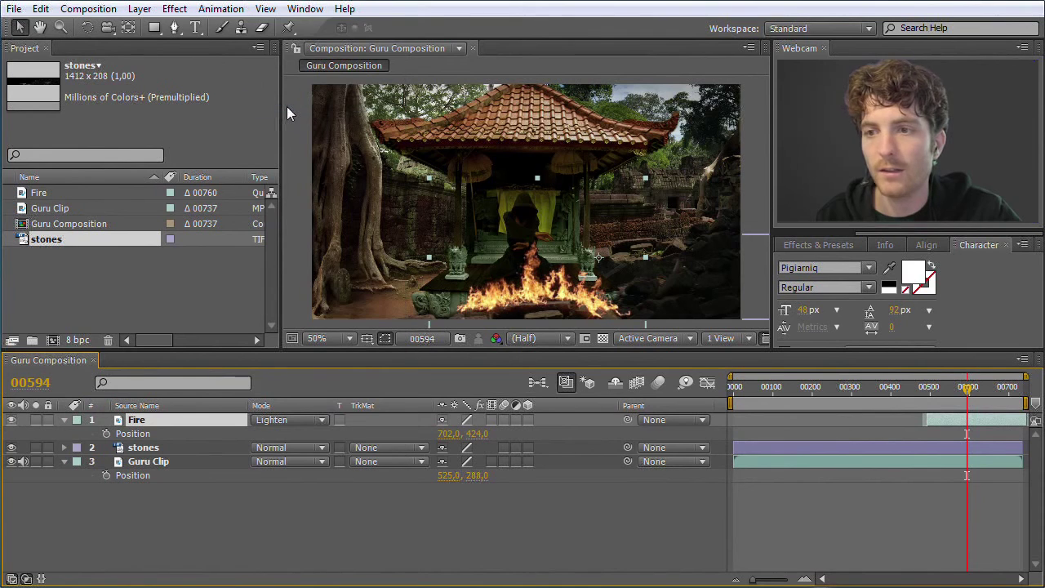
click(327, 422)
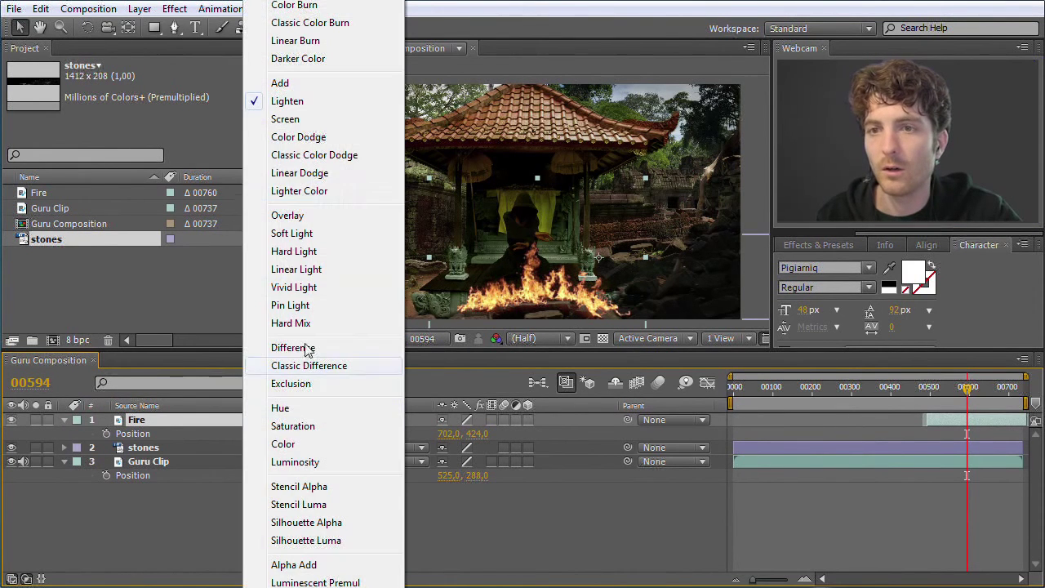
click(282, 83)
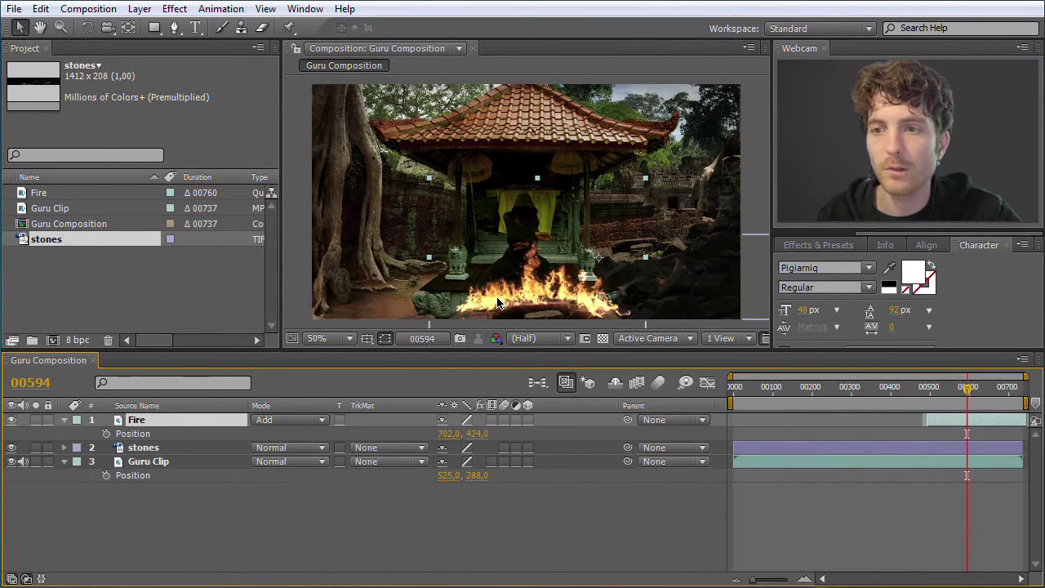
Step: Try Lighter Color, Vivid Light and Hard Light on Fire, ending on Difference
click(333, 422)
click(301, 196)
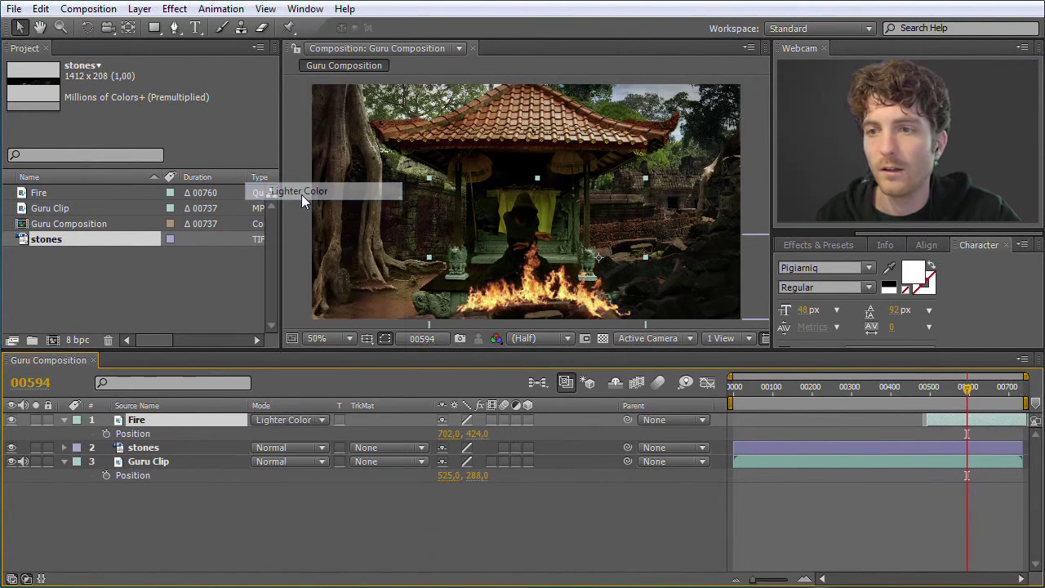
click(323, 423)
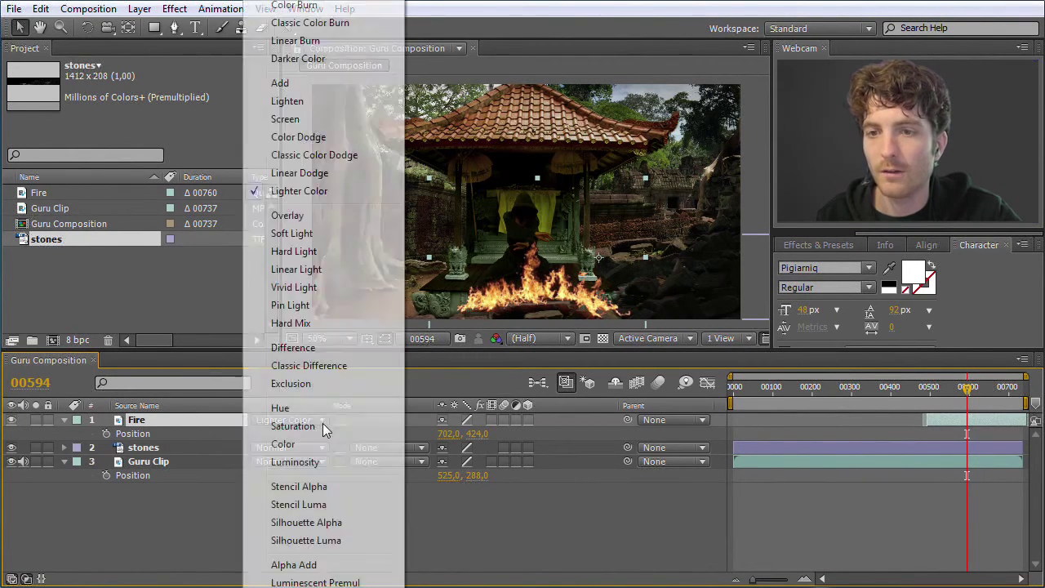
click(291, 285)
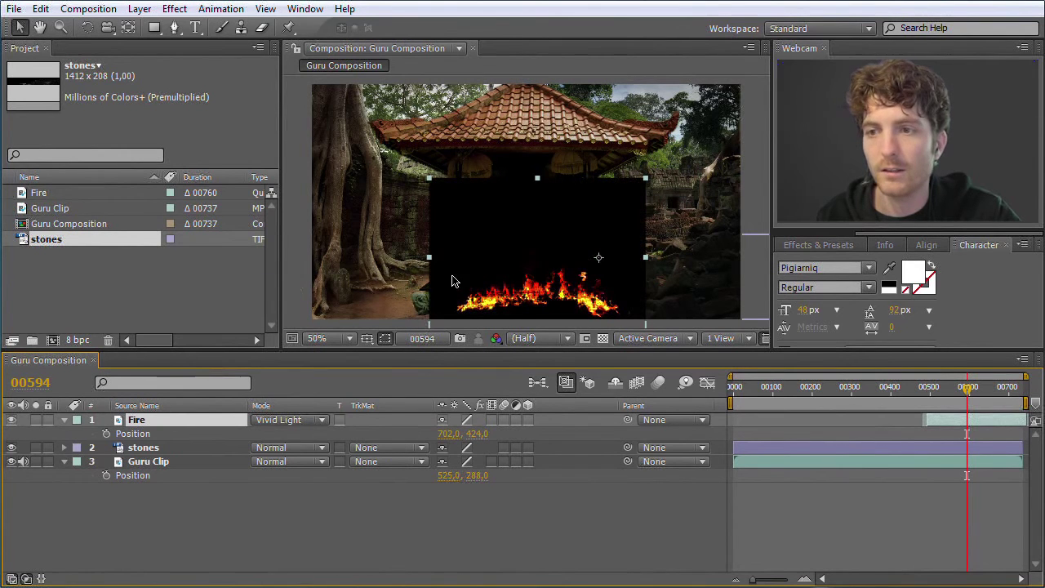
click(321, 423)
click(300, 250)
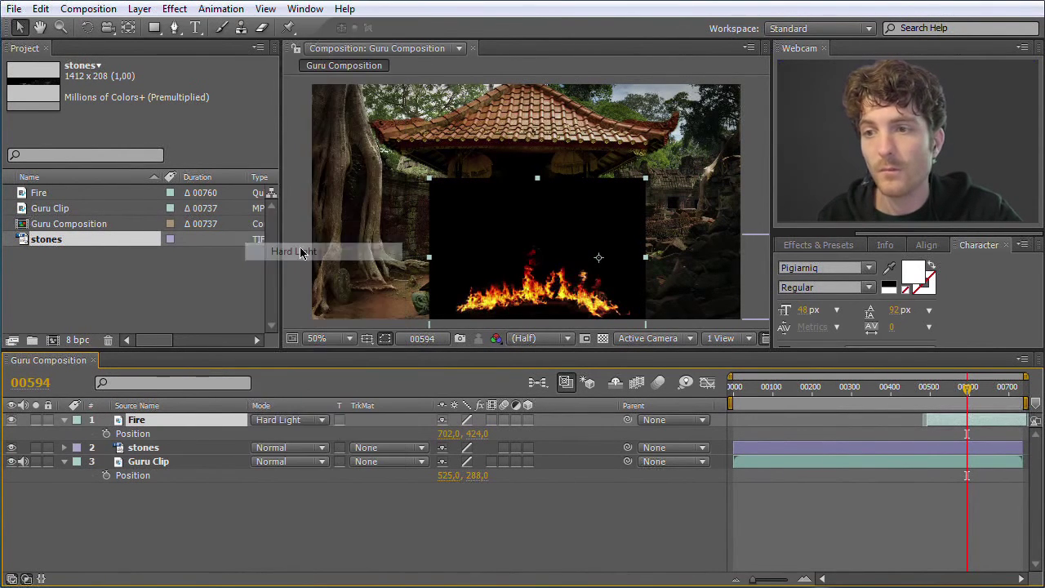
click(322, 421)
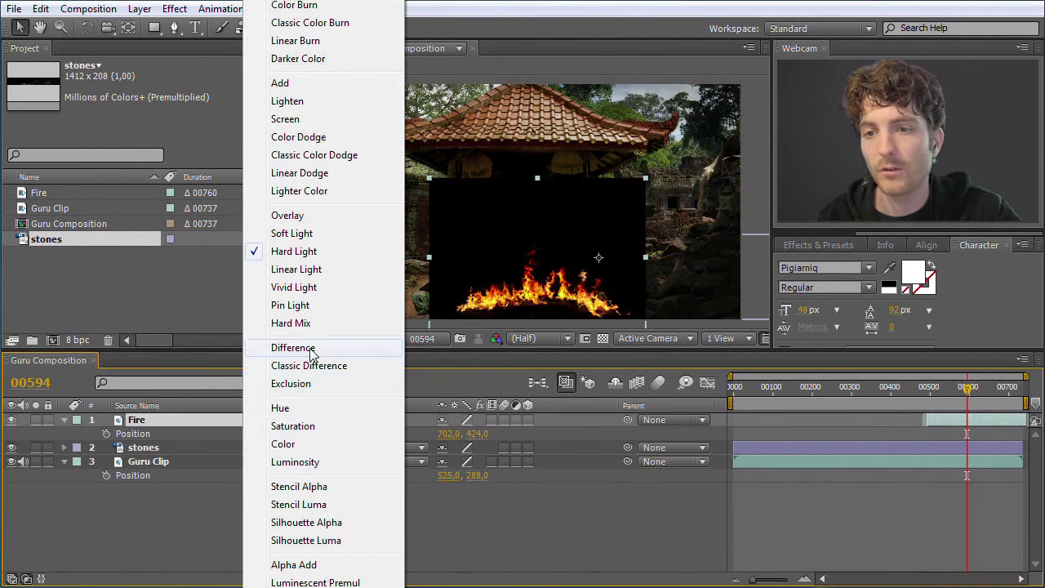
click(310, 348)
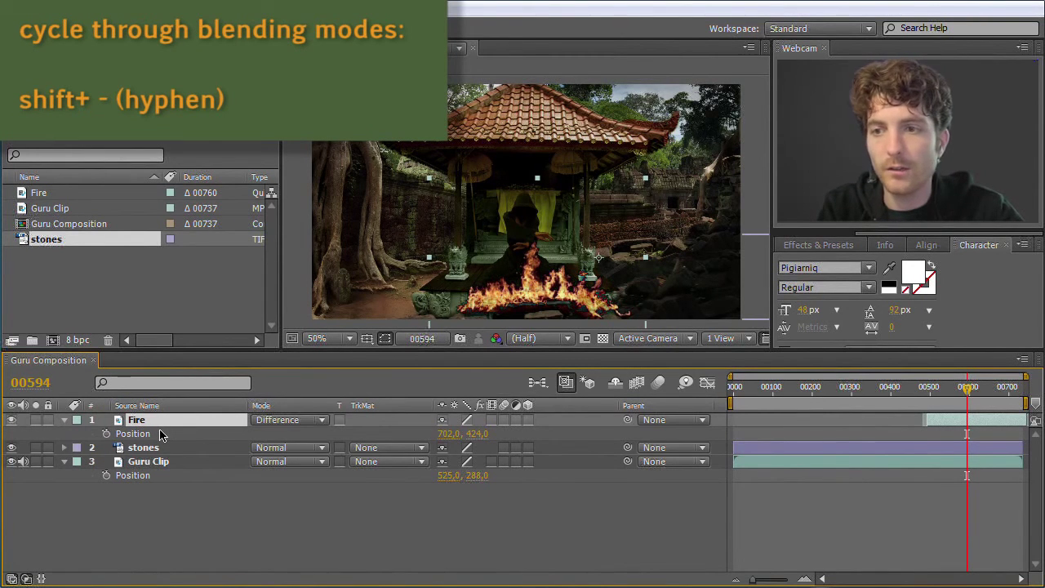
Step: Step Fire's blending mode with Shift+minus until it reads Add
key(shift+minus)
key(shift+minus)
key(shift+minus)
key(shift+minus)
key(shift+minus)
key(shift+minus)
key(shift+minus)
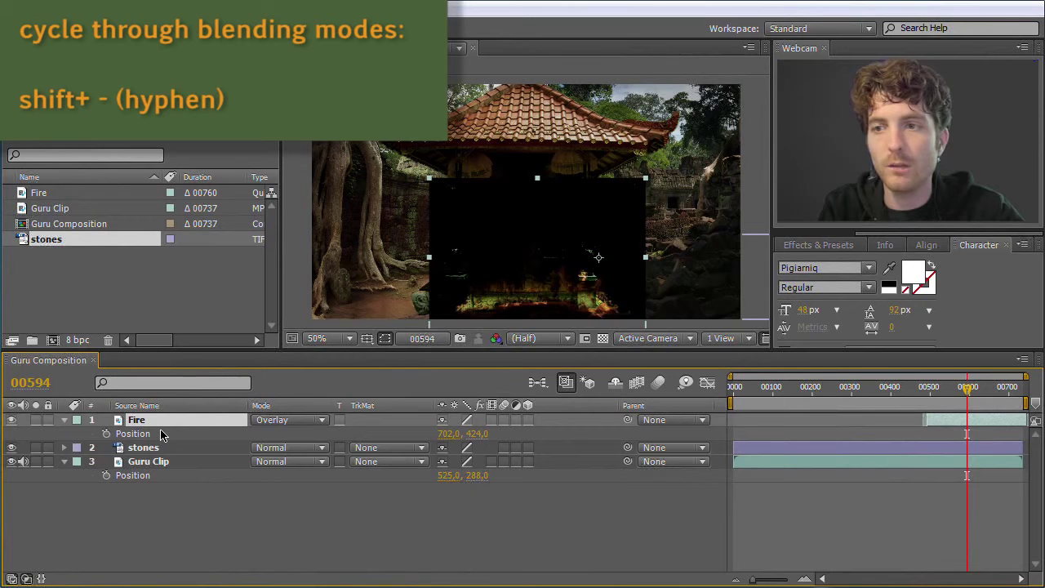
key(shift+minus)
key(shift+minus)
key(shift+minus)
key(shift+minus)
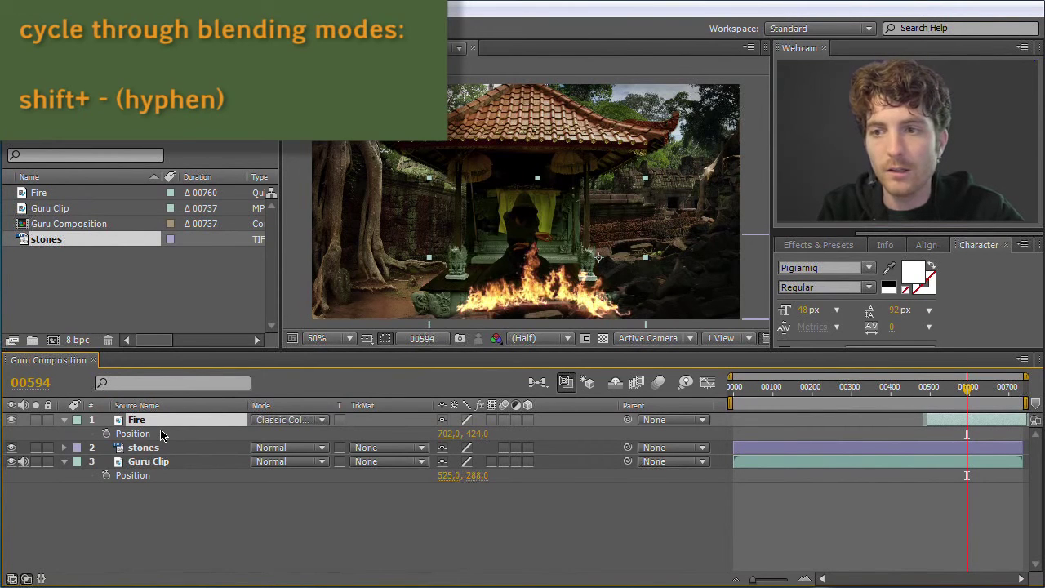
key(shift+minus)
key(shift+minus)
key(shift+minus)
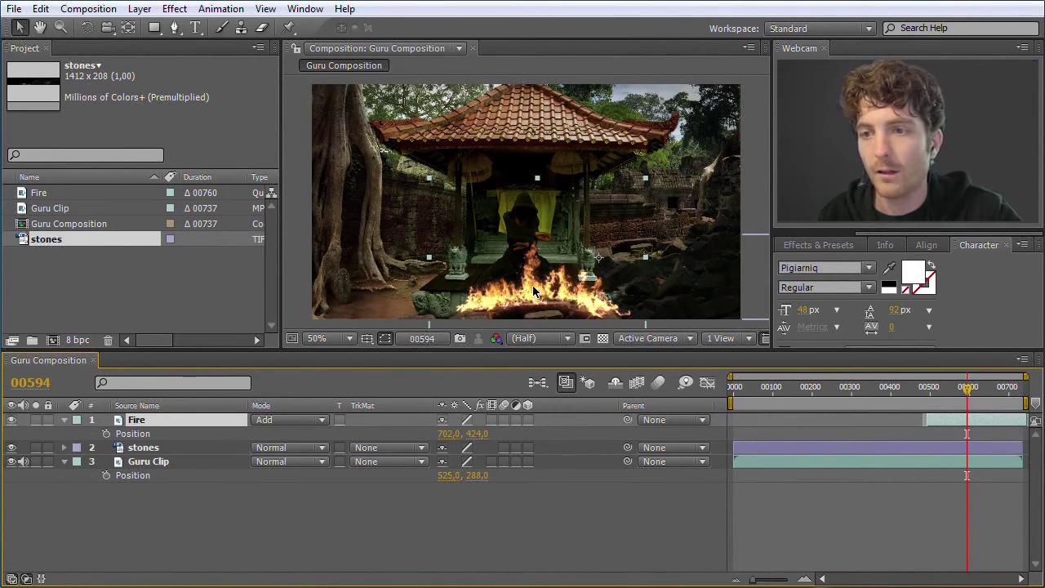
Step: Nudge the fire lower, set its Scale to -81.0, 81.0% with linked proportions, and scrub back
drag(534, 283, 533, 295)
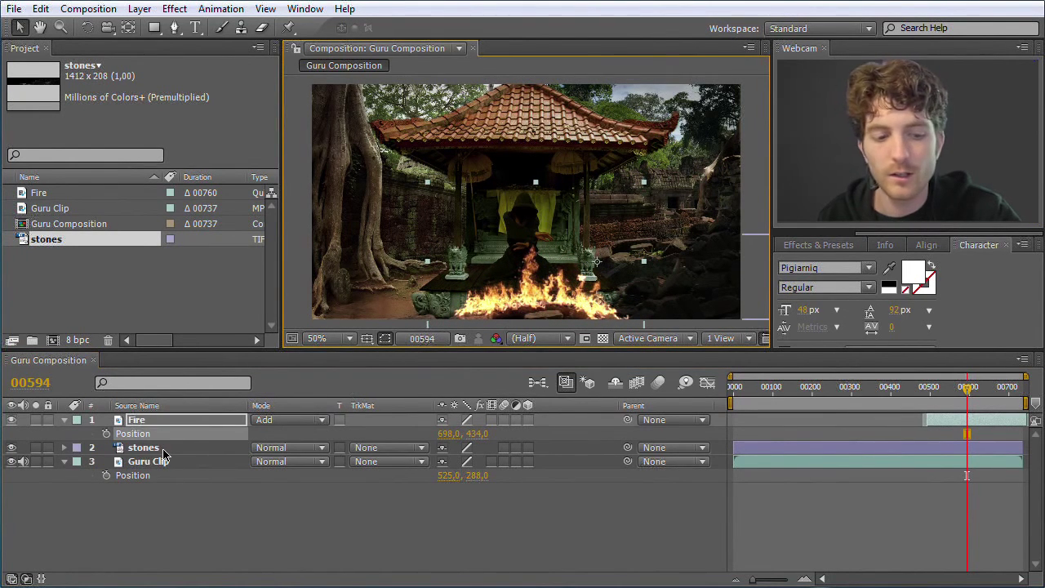
key(s)
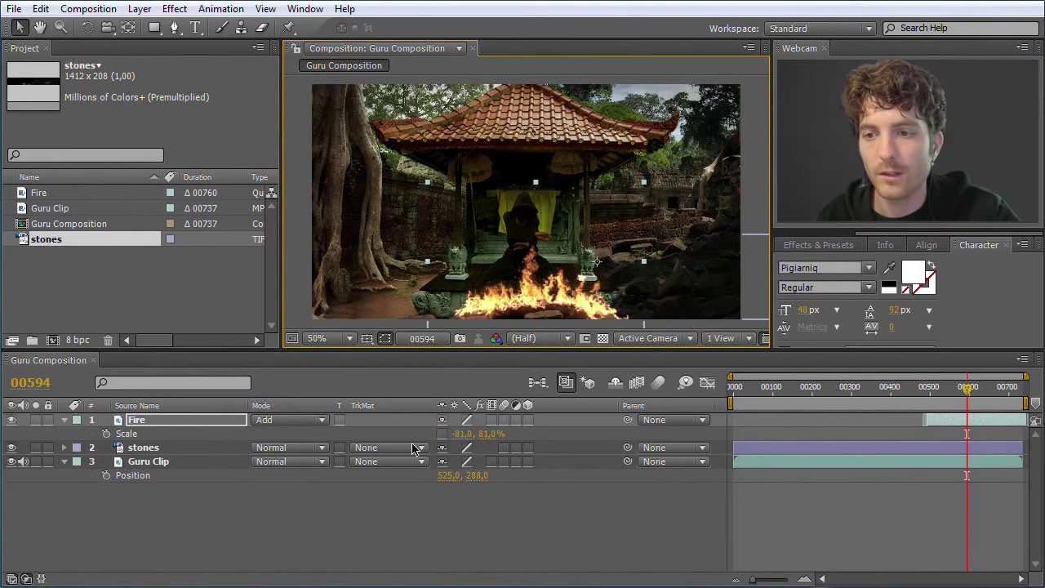
mouse_move(484, 440)
mouse_down()
mouse_move(494, 439)
mouse_move(475, 439)
mouse_move(484, 439)
mouse_up()
click(488, 435)
text(81)
click(511, 518)
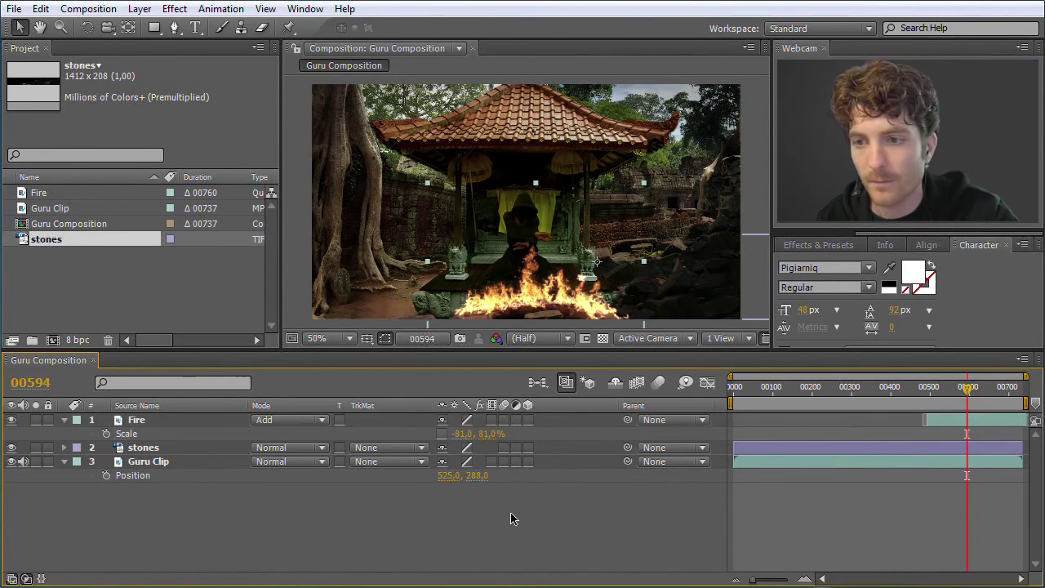
click(442, 434)
mouse_move(491, 439)
mouse_down()
mouse_move(504, 438)
mouse_move(490, 442)
mouse_up()
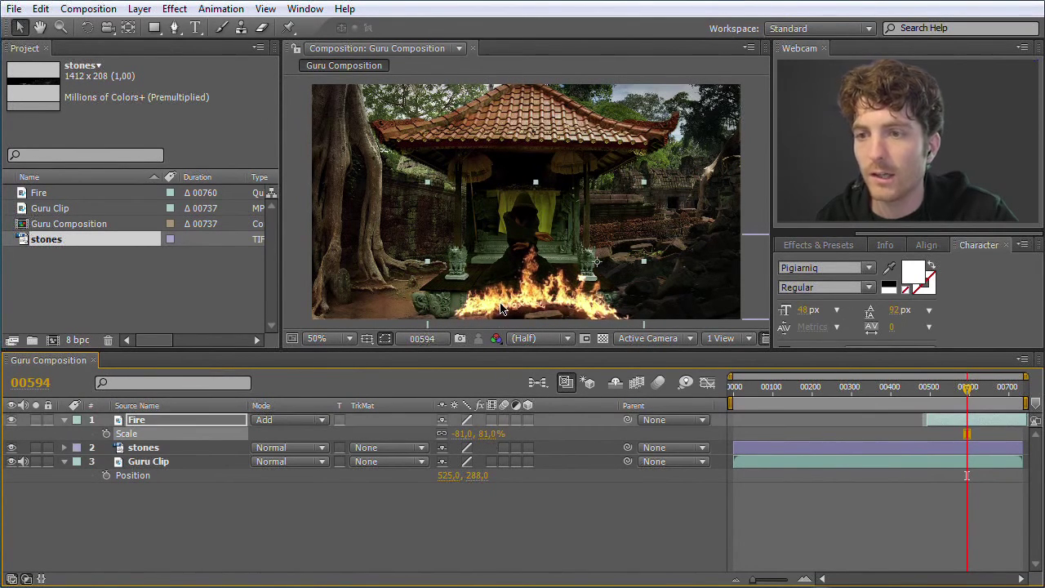
drag(968, 390, 909, 391)
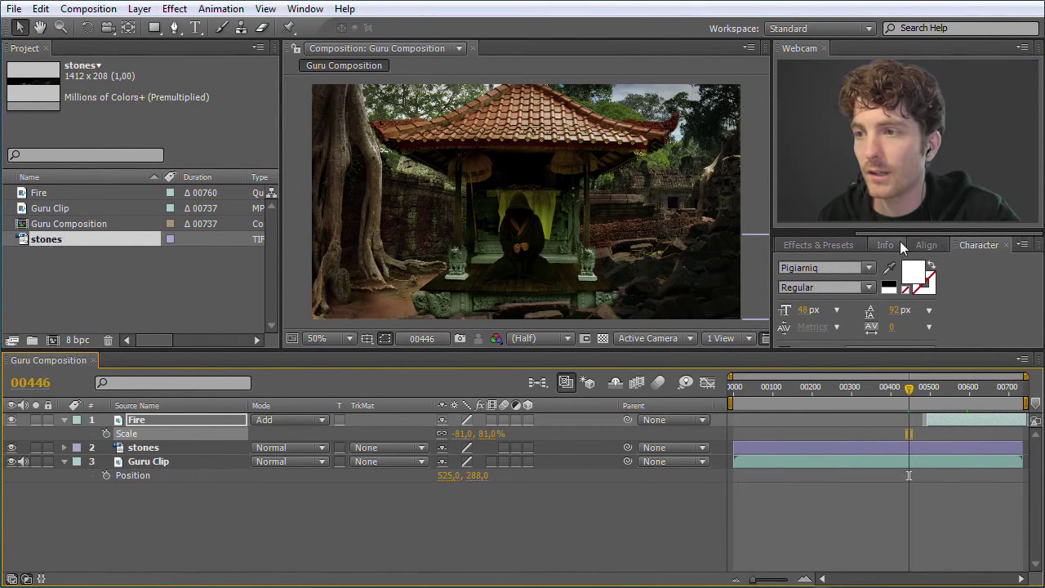
Step: Show the Preview panel and play the composition to watch the fire appear, then stop
drag(902, 233, 811, 234)
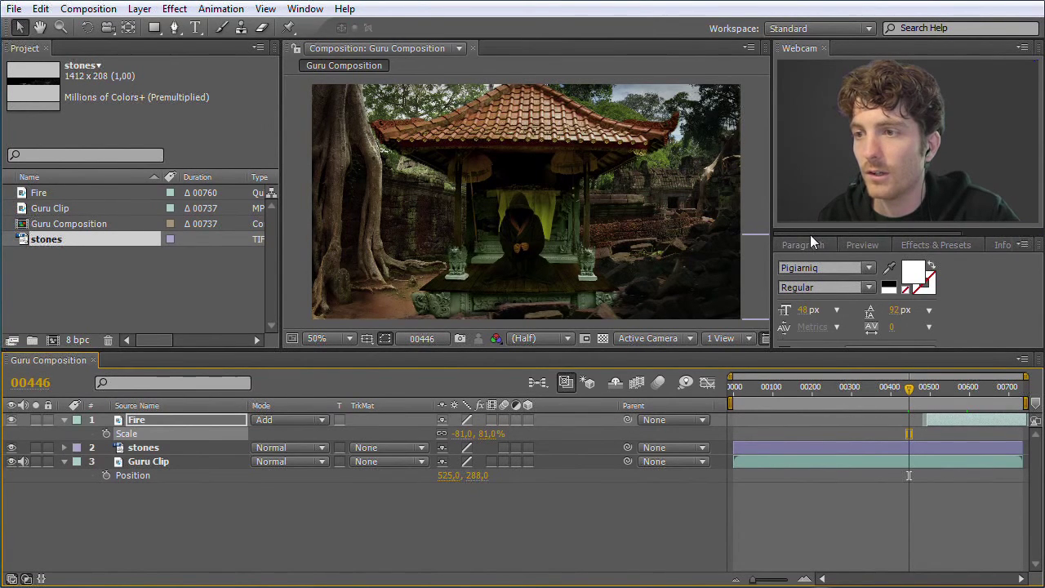
click(862, 244)
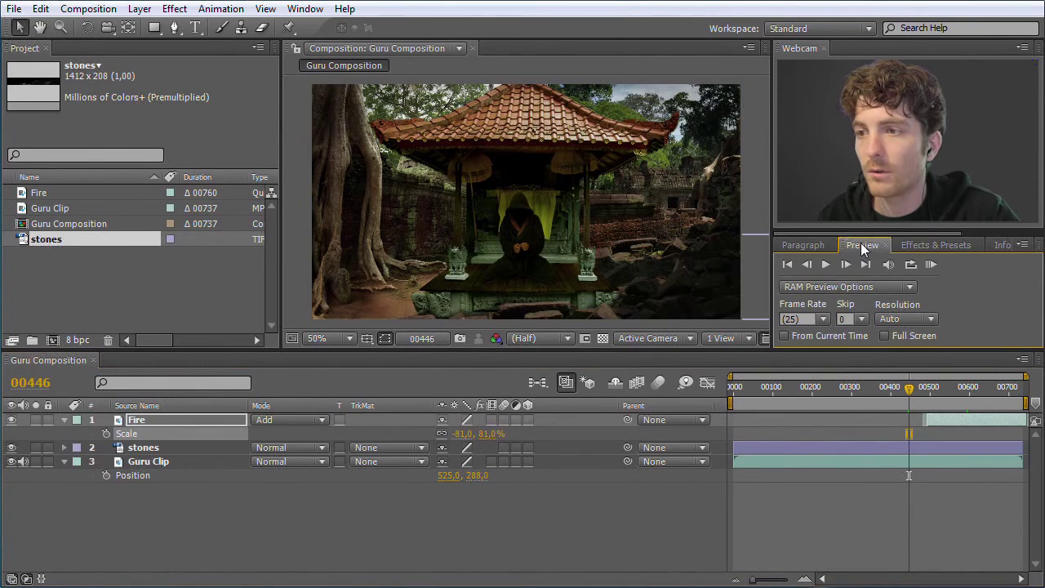
click(825, 265)
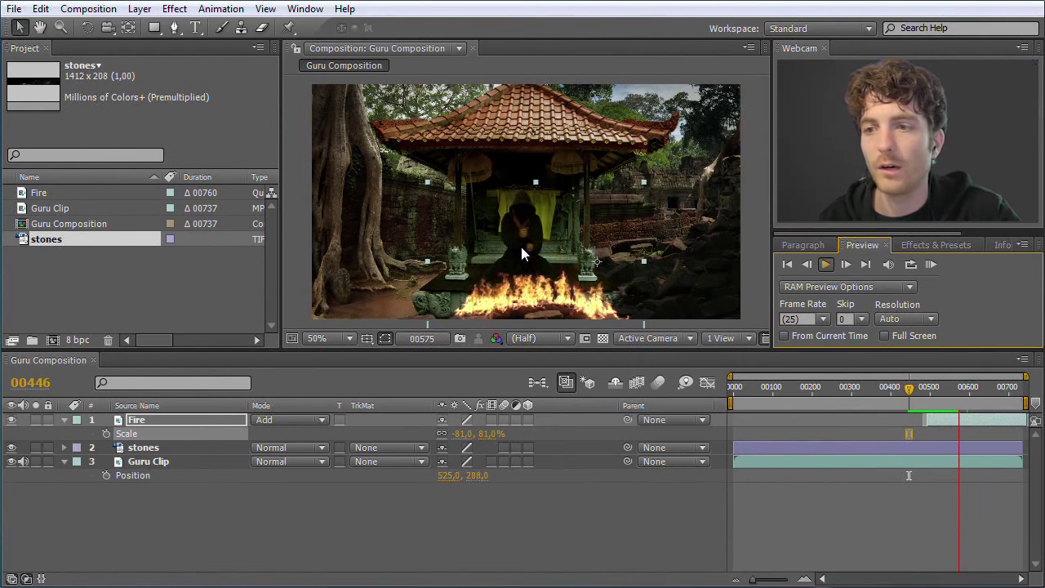
click(829, 263)
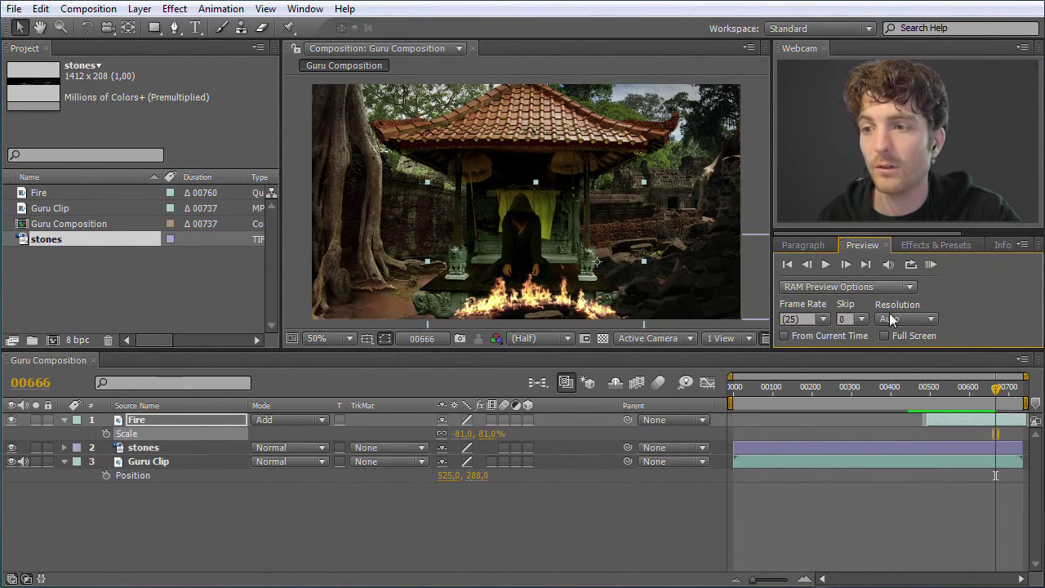
Step: Trim the work area to the stretch around the fire's entrance and RAM-preview it
drag(731, 403, 793, 405)
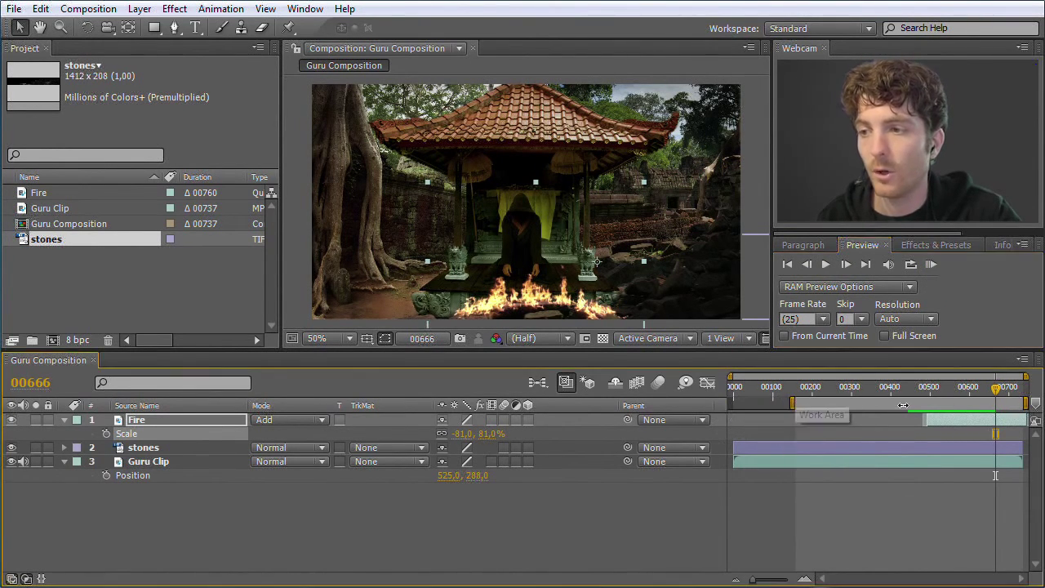
drag(1025, 403, 976, 404)
mouse_move(797, 404)
mouse_down()
mouse_move(888, 404)
mouse_move(872, 404)
mouse_up()
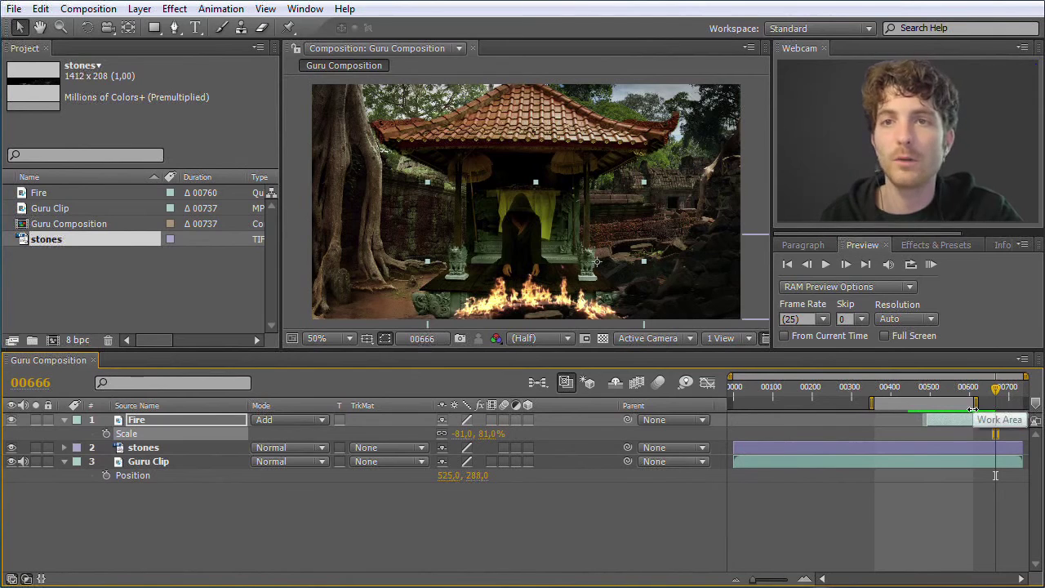
click(932, 266)
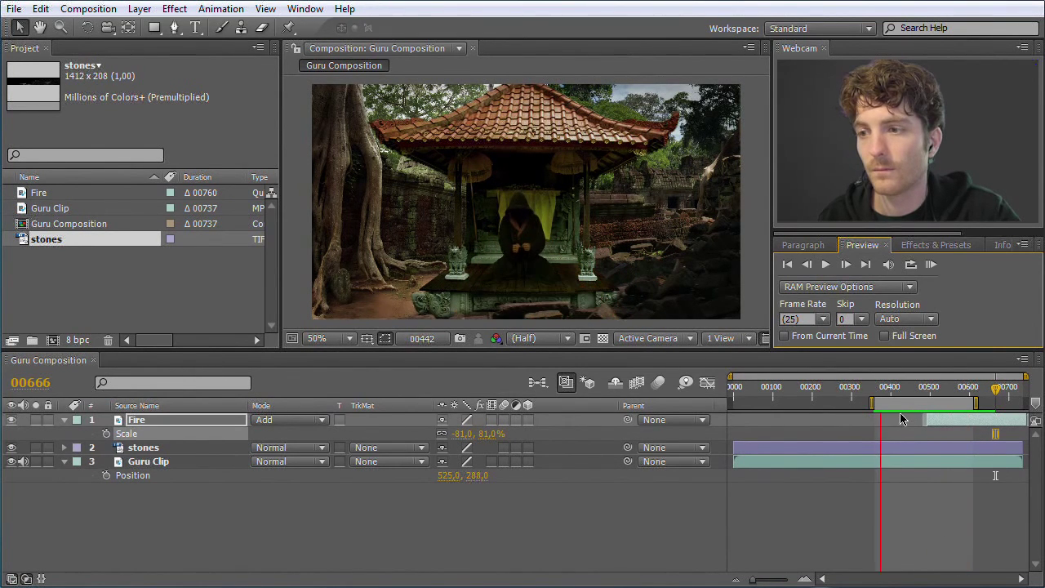
Step: Stop the preview, change the loop mode, and slide the work area to about 00090–00340
click(932, 265)
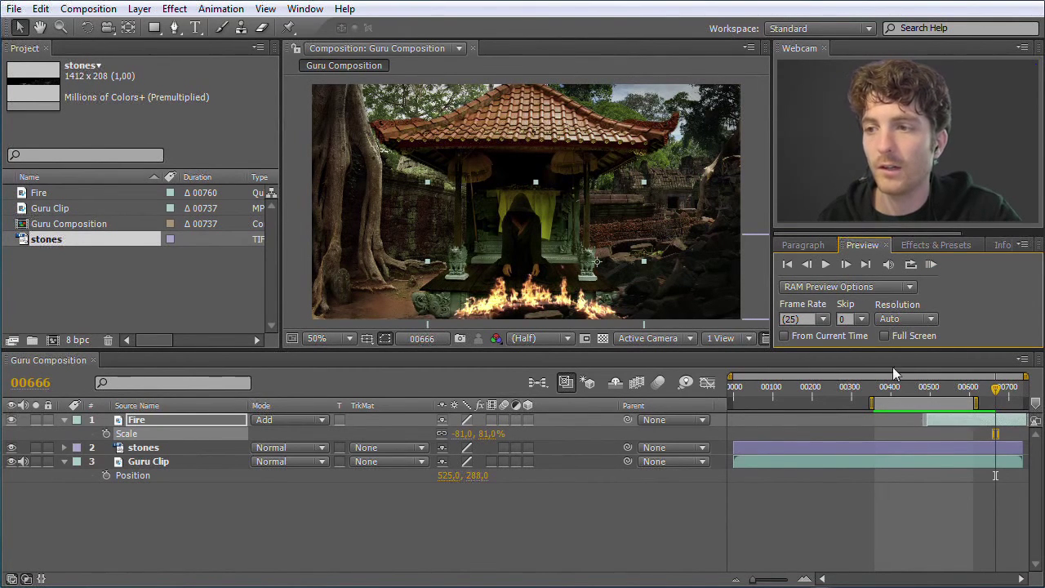
click(911, 266)
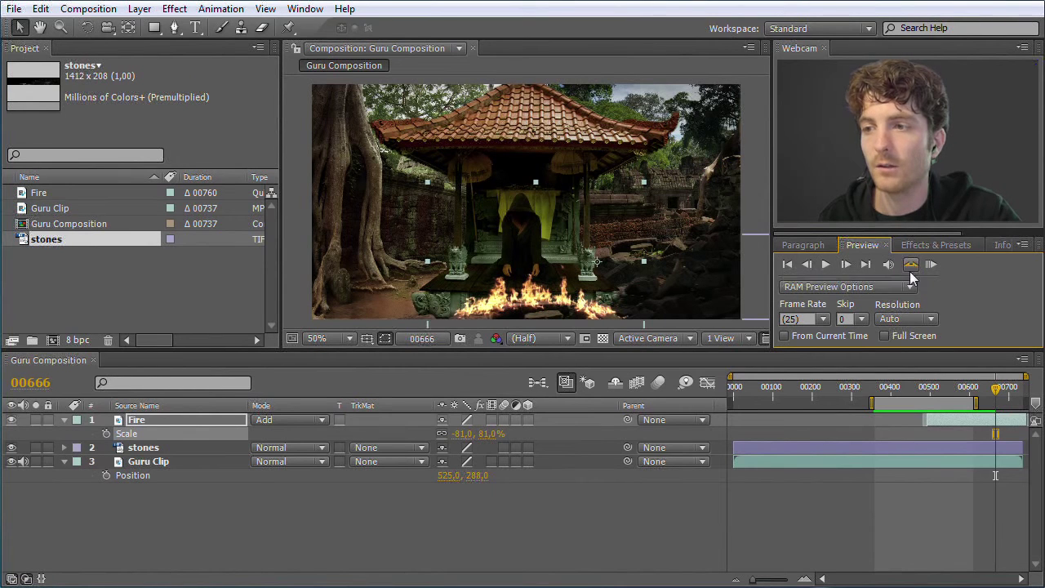
click(912, 266)
click(911, 266)
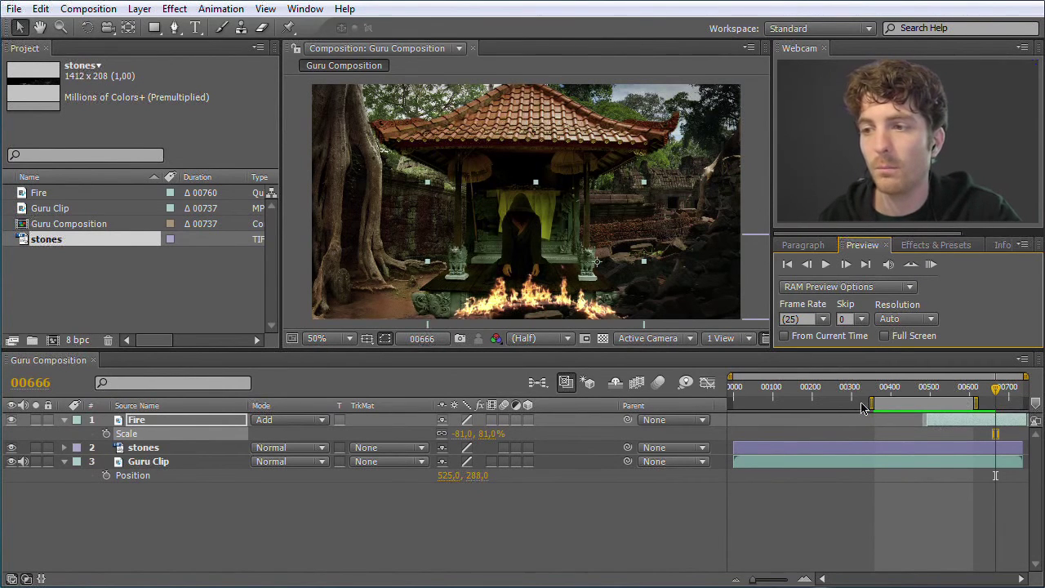
click(910, 266)
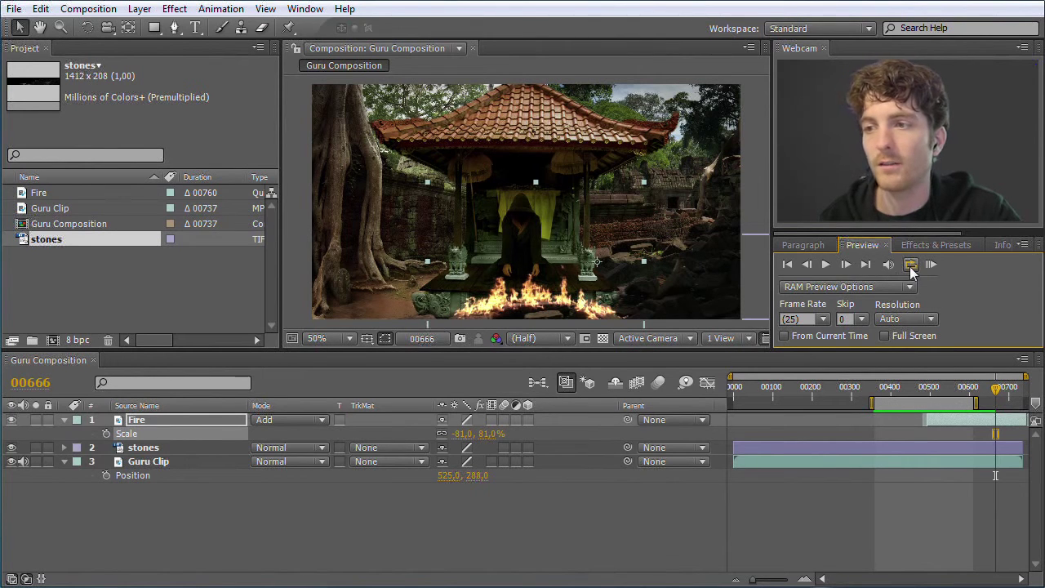
click(998, 392)
drag(947, 404, 835, 405)
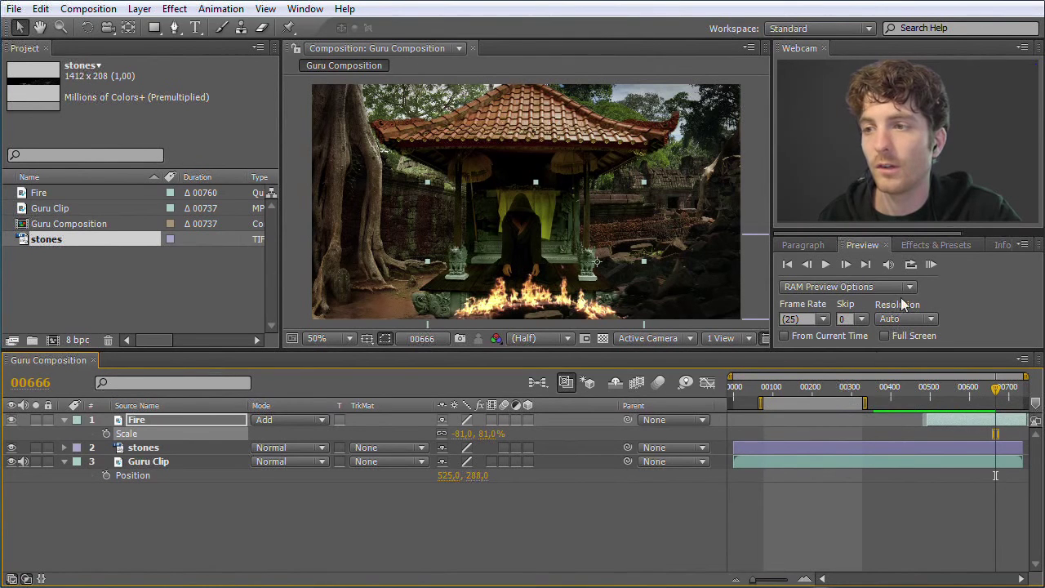
Step: Move the work area over the fire section (about 00400–00680), RAM-preview it, and return to 00592
click(932, 264)
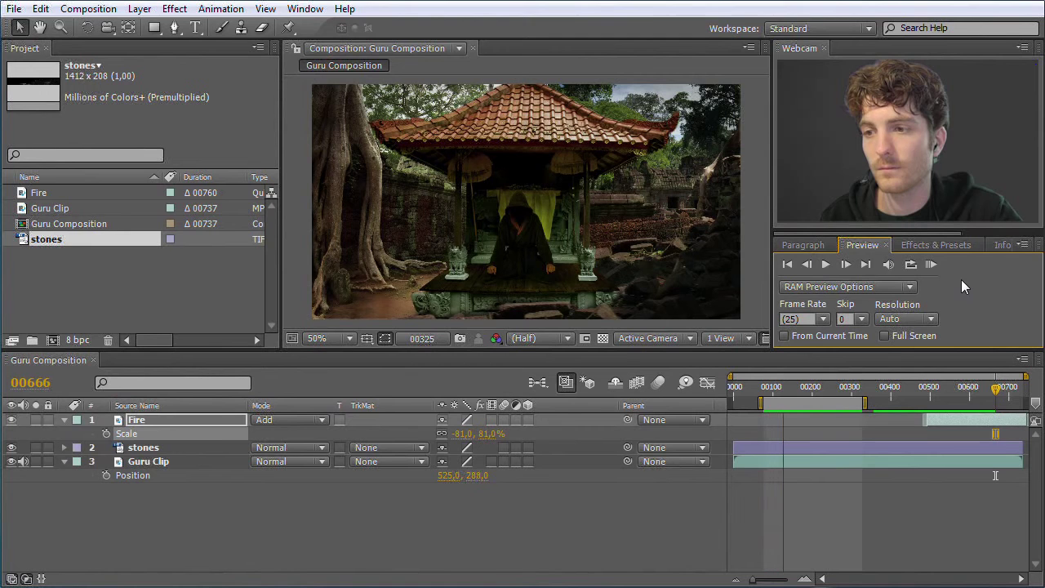
click(934, 267)
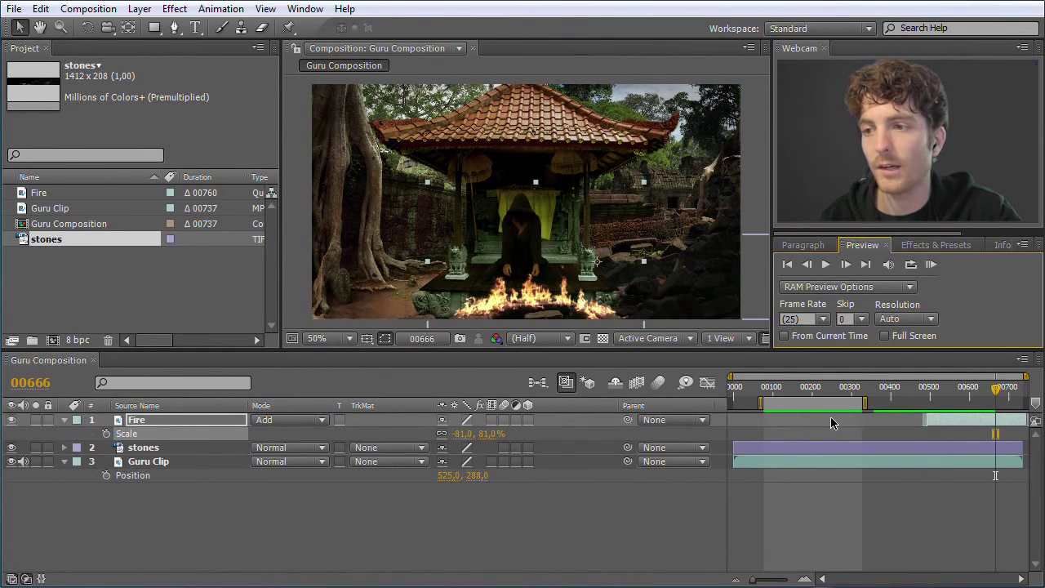
drag(808, 404, 939, 397)
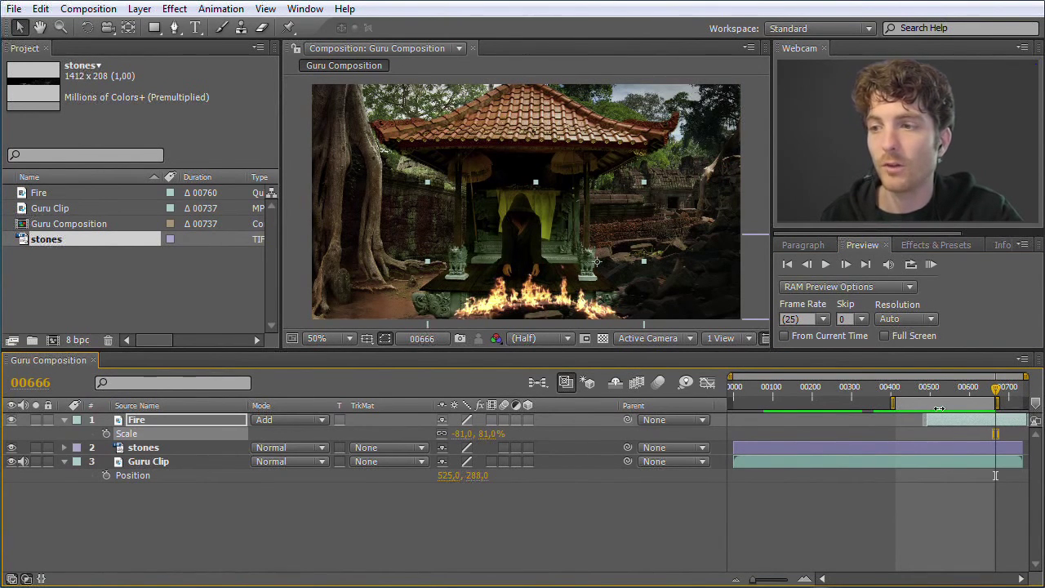
click(930, 267)
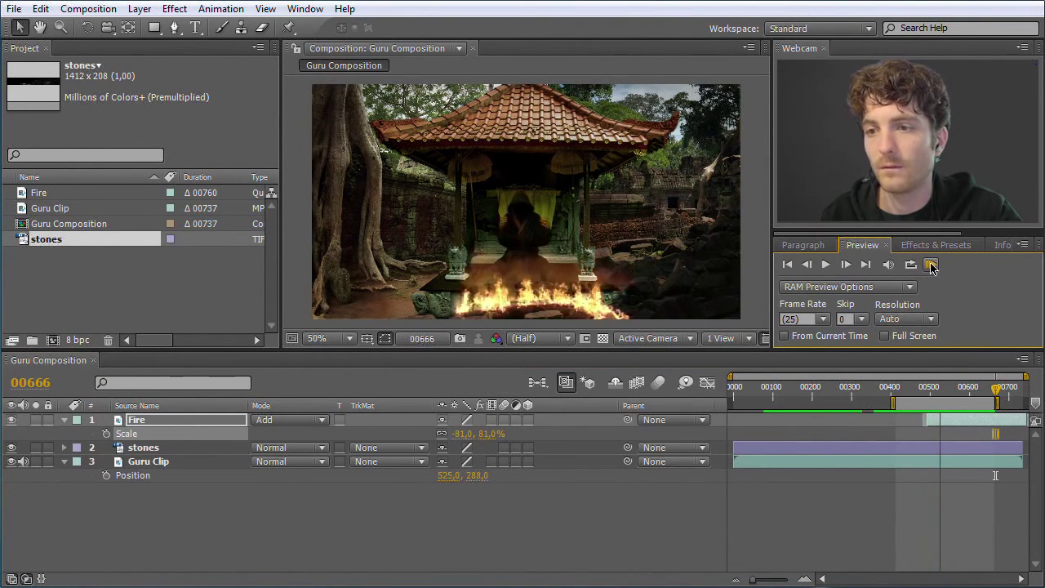
click(931, 265)
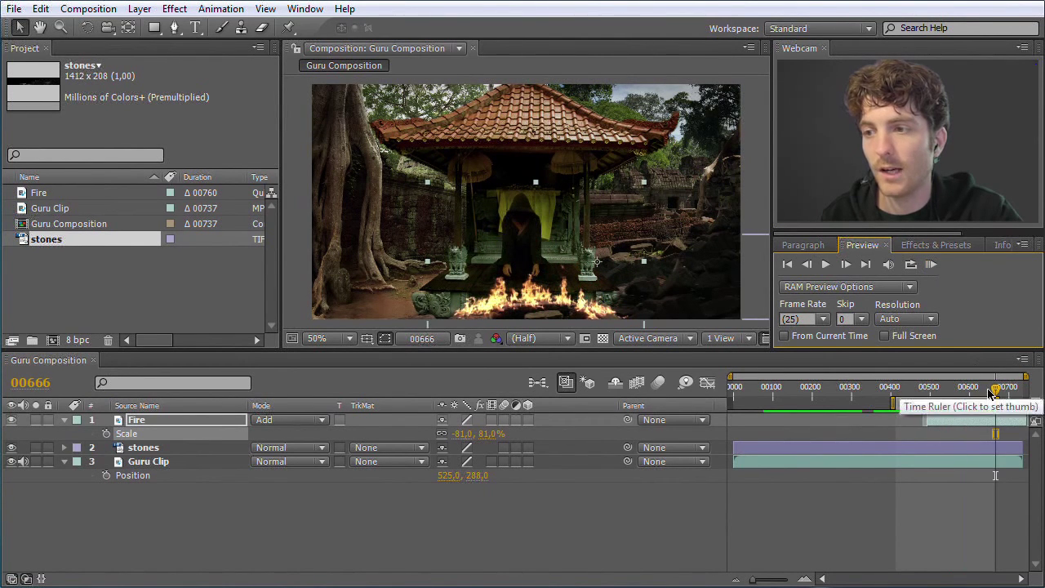
drag(995, 390, 967, 399)
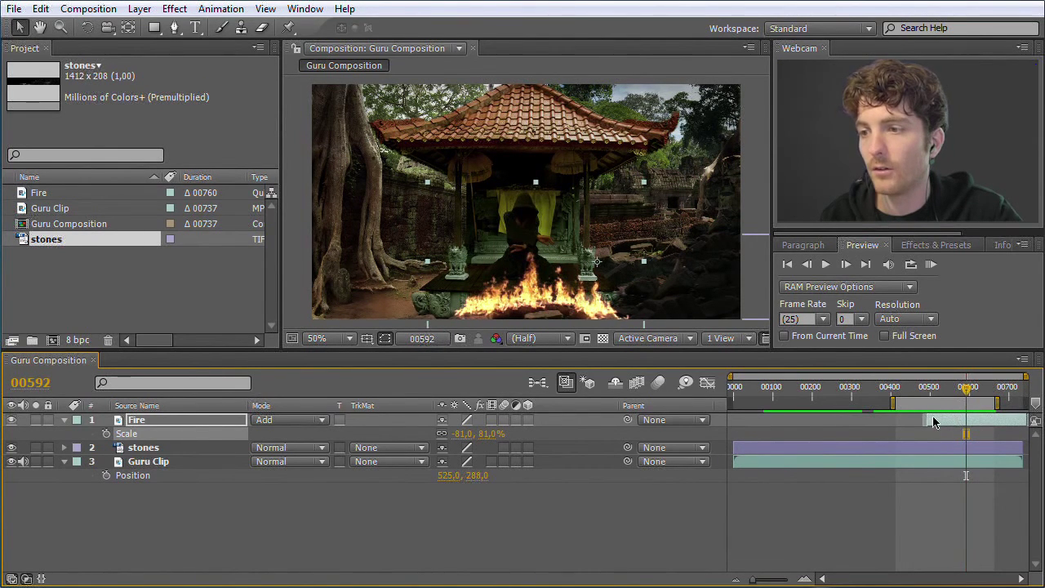
Step: Shift the Fire layer later, start the work area near 00530, and RAM-preview it
click(943, 423)
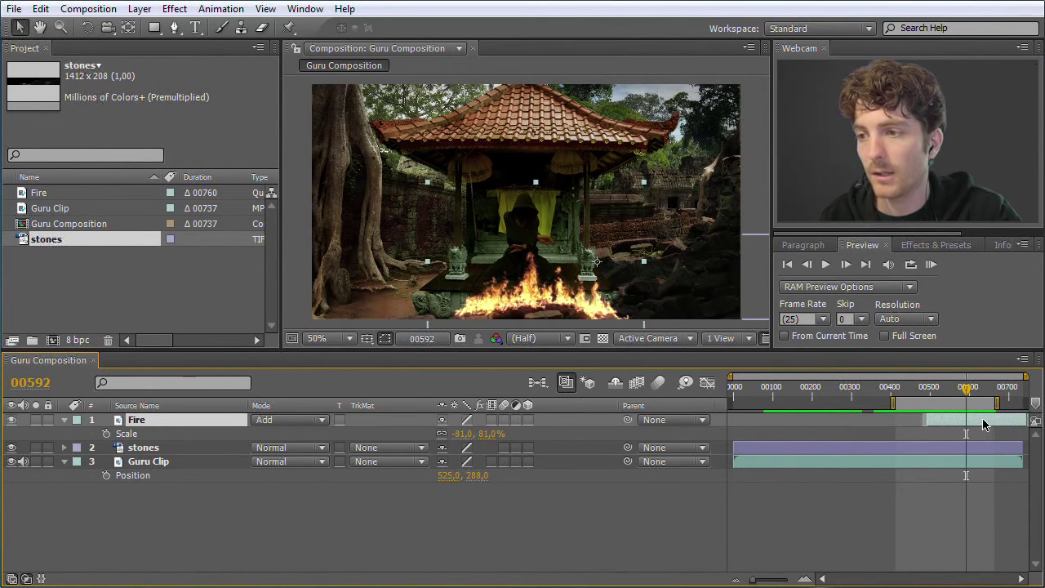
drag(977, 424, 1018, 427)
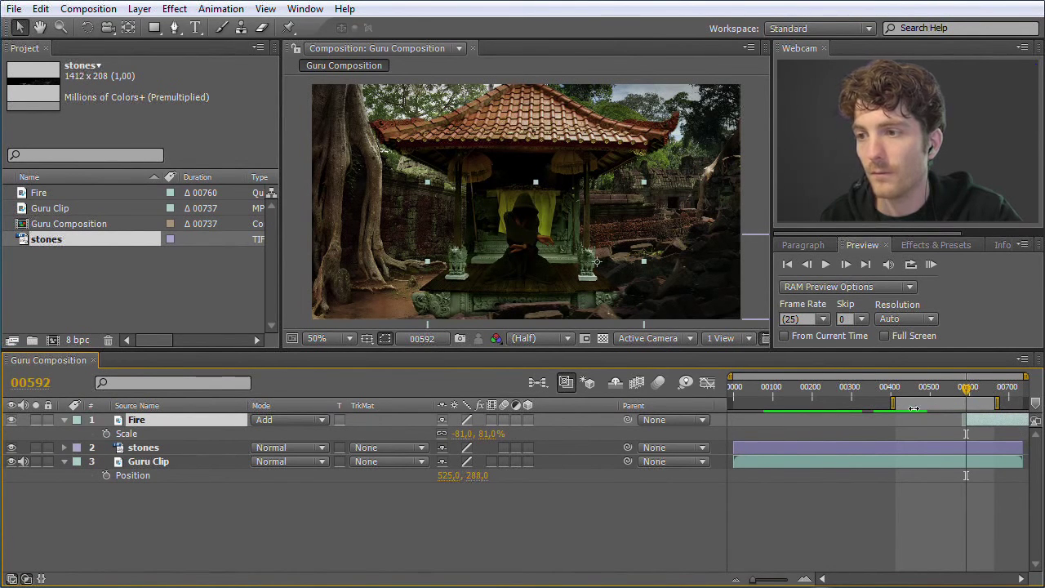
drag(892, 405, 943, 405)
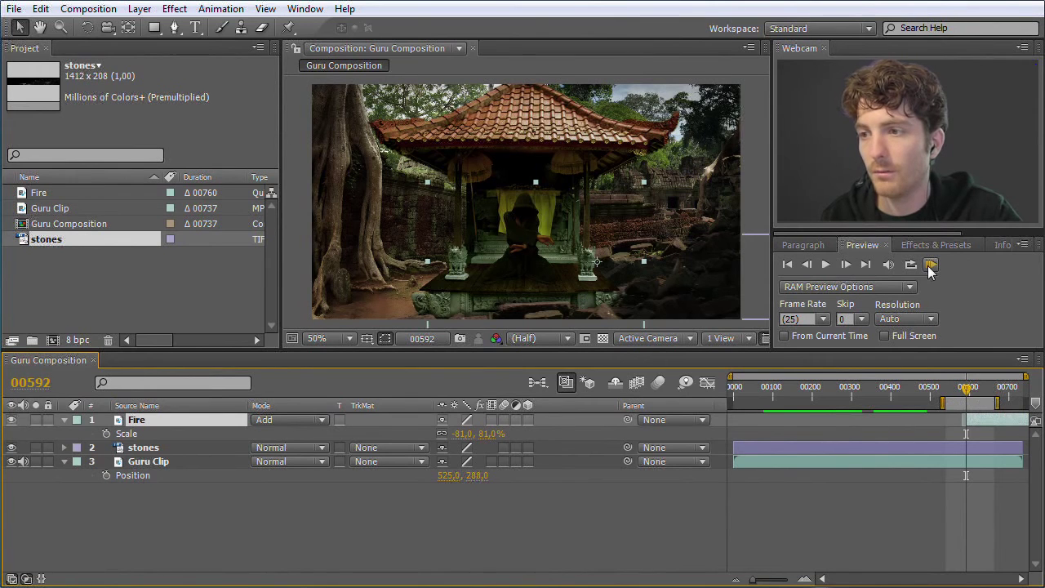
click(932, 265)
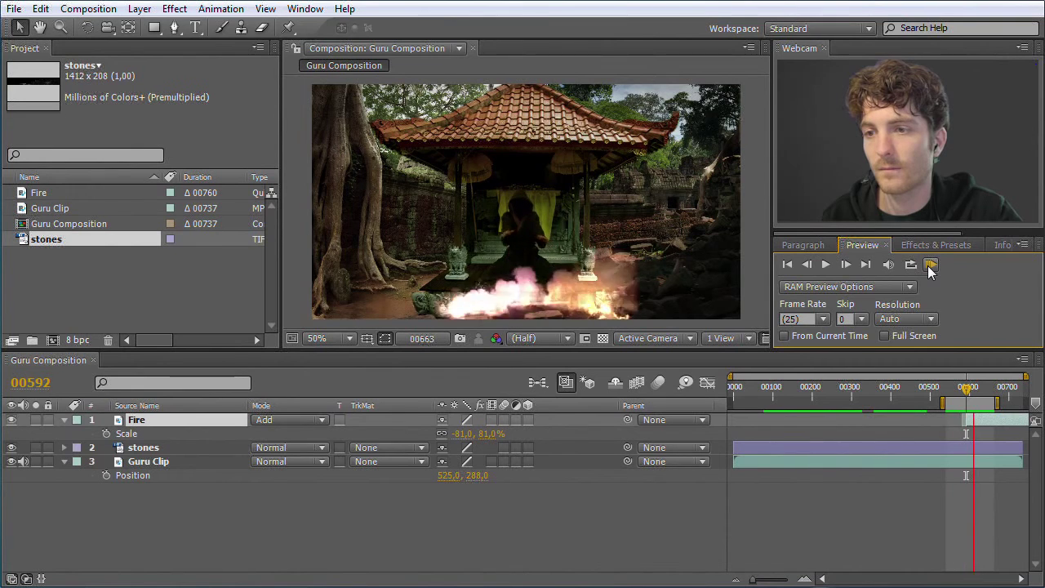
Step: Stop the preview, stretch the work area from frame 00000 to the end, and scrub back
click(930, 267)
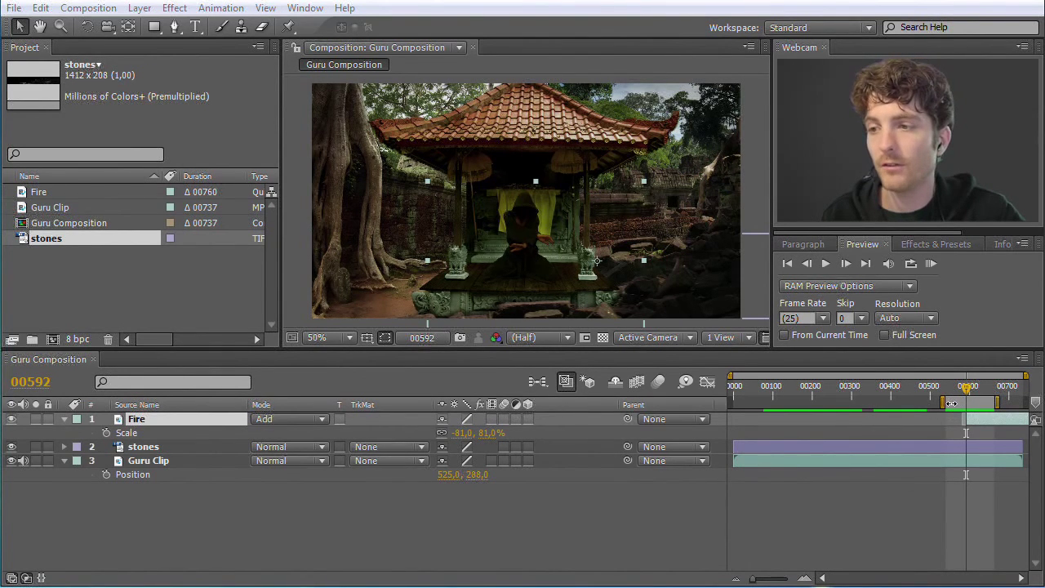
drag(944, 404, 707, 408)
drag(984, 401, 1013, 401)
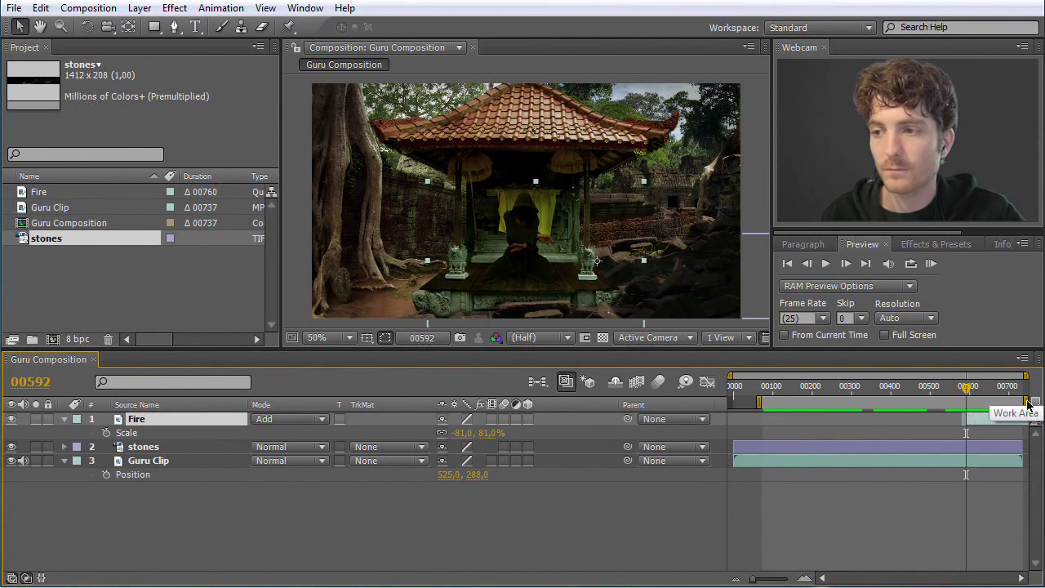
drag(760, 403, 731, 403)
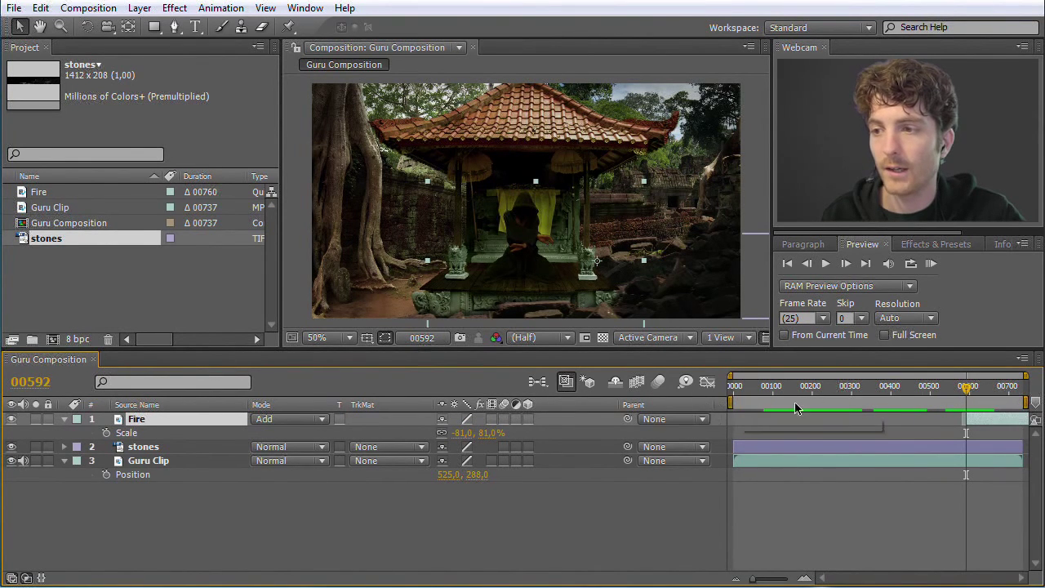
click(1023, 402)
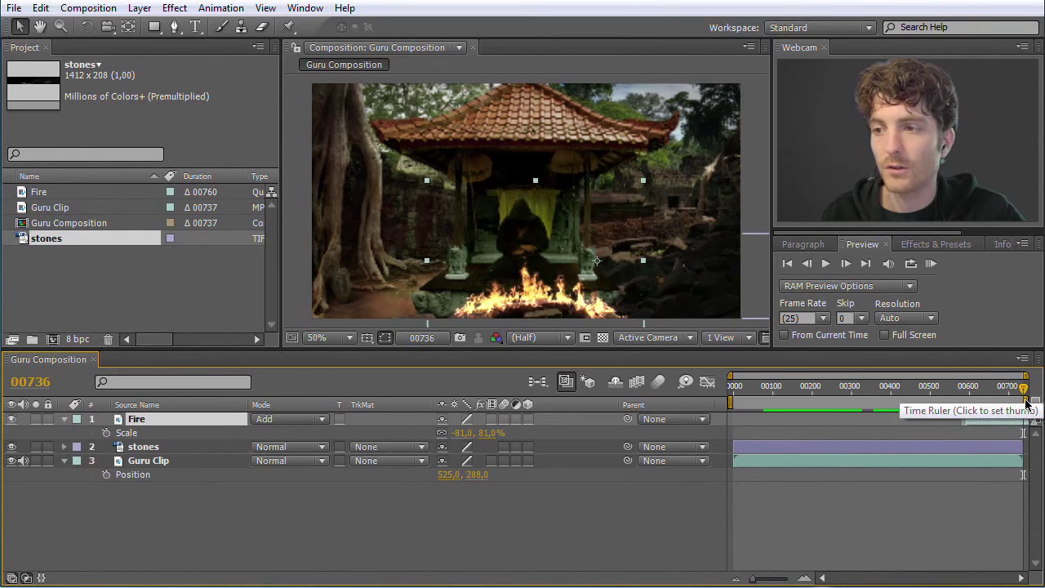
drag(1024, 389, 887, 397)
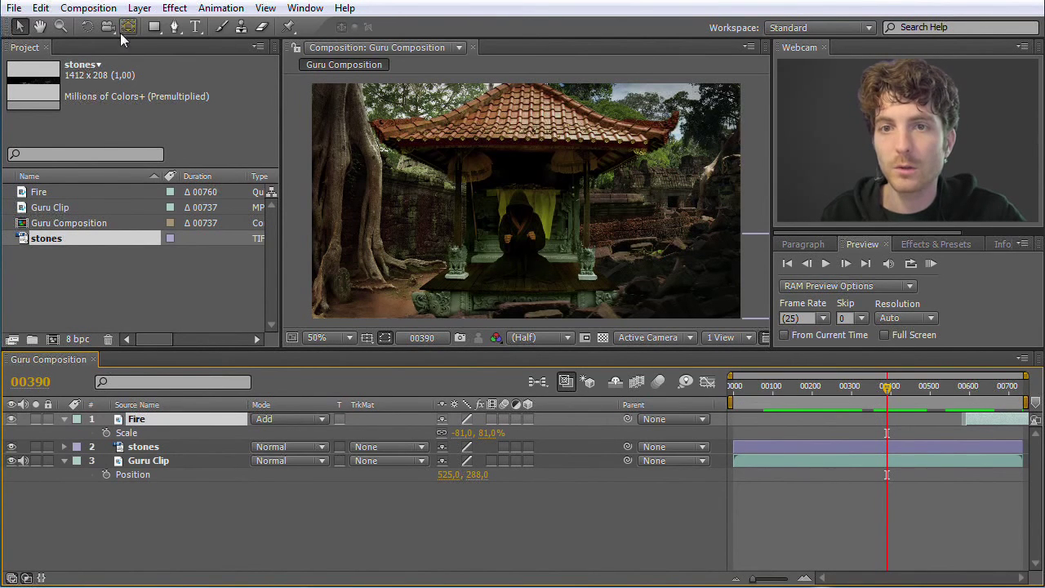
click(98, 10)
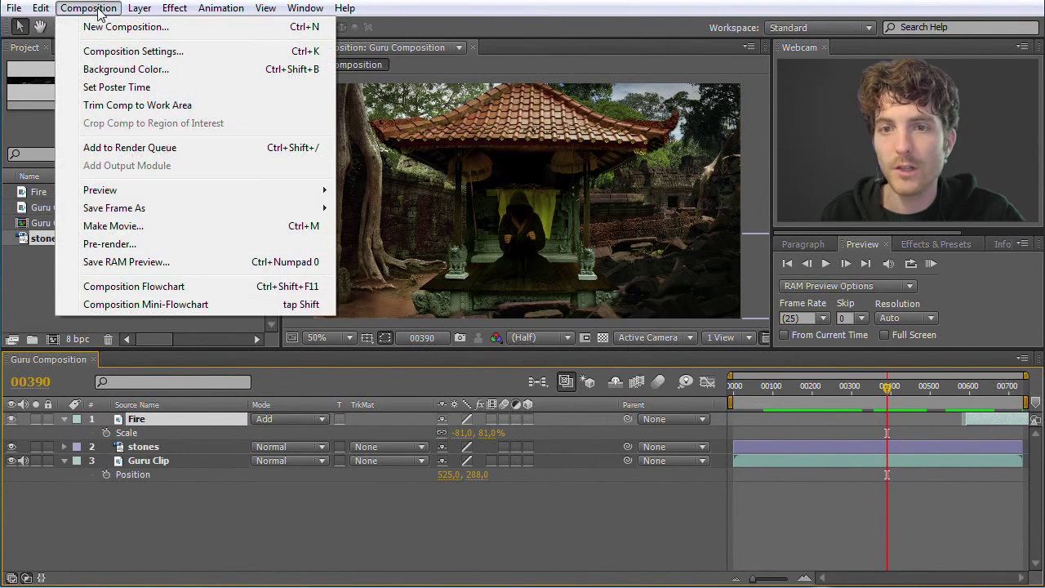
Step: Add the Guru Composition to the Render Queue at Best Settings
click(127, 148)
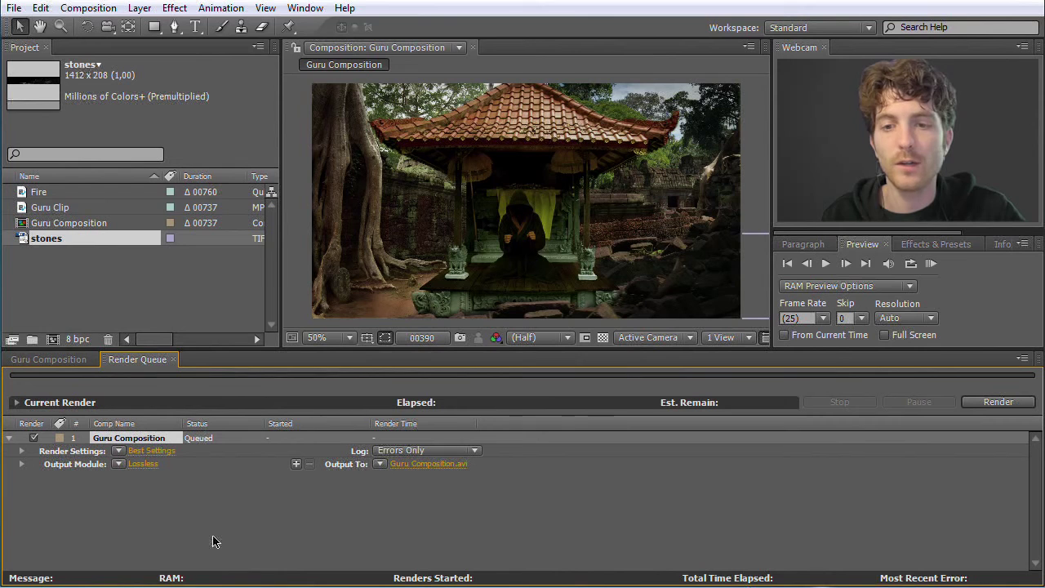
click(118, 452)
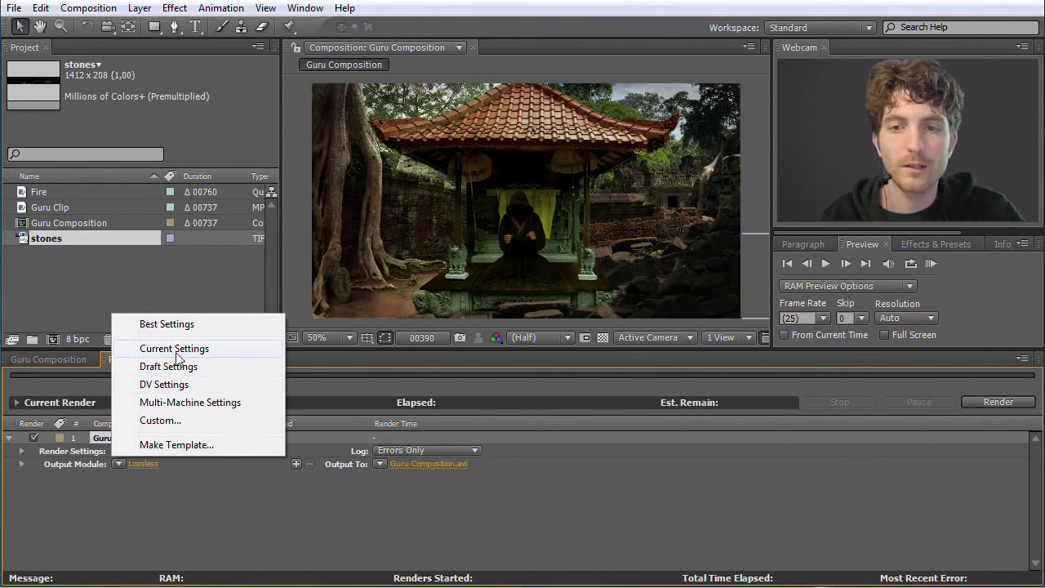
click(175, 324)
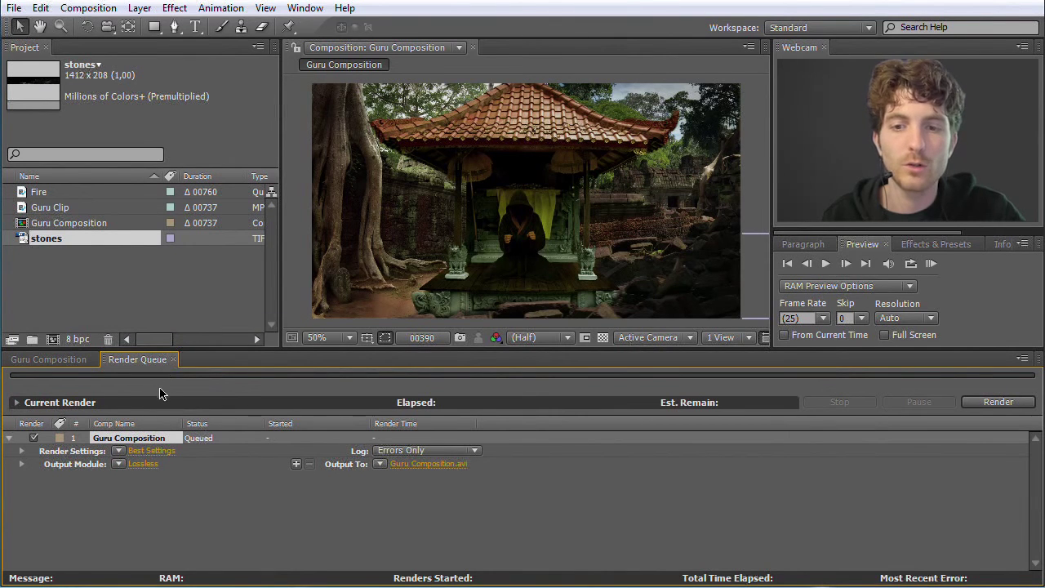
Step: Keep the Lossless output module and open its settings for editing
click(120, 464)
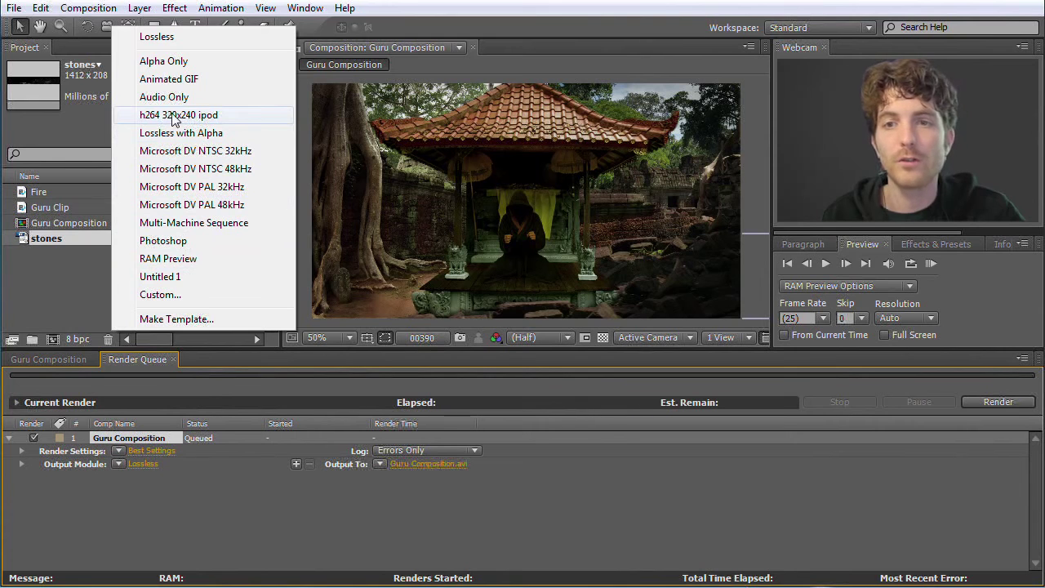
click(190, 37)
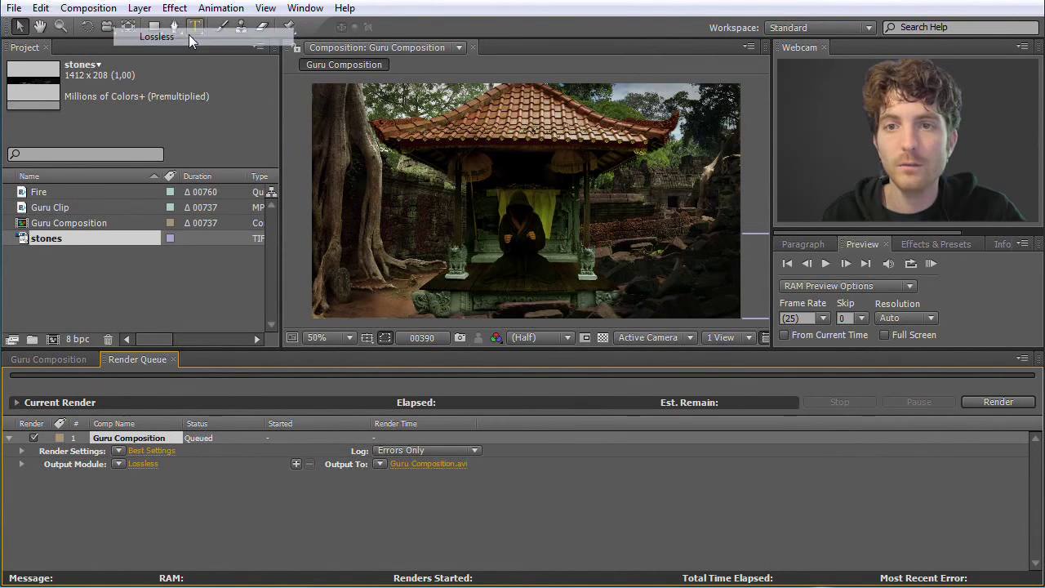
click(119, 467)
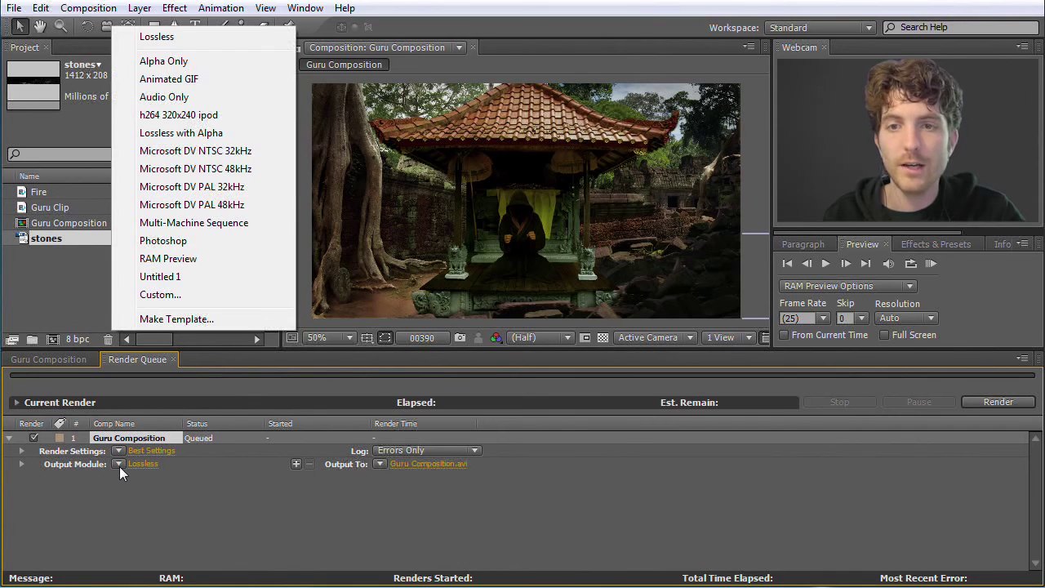
click(173, 39)
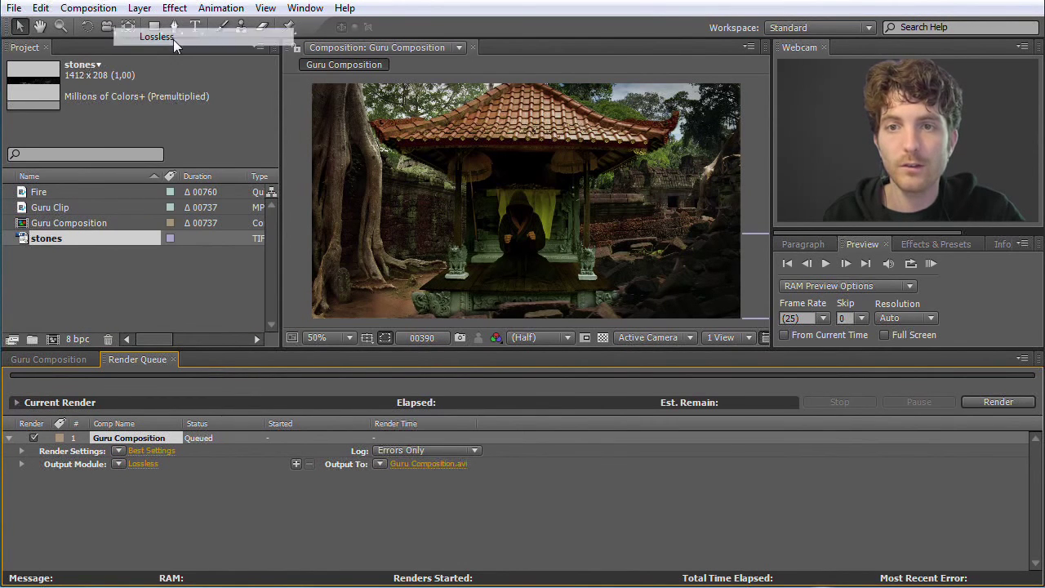
click(143, 464)
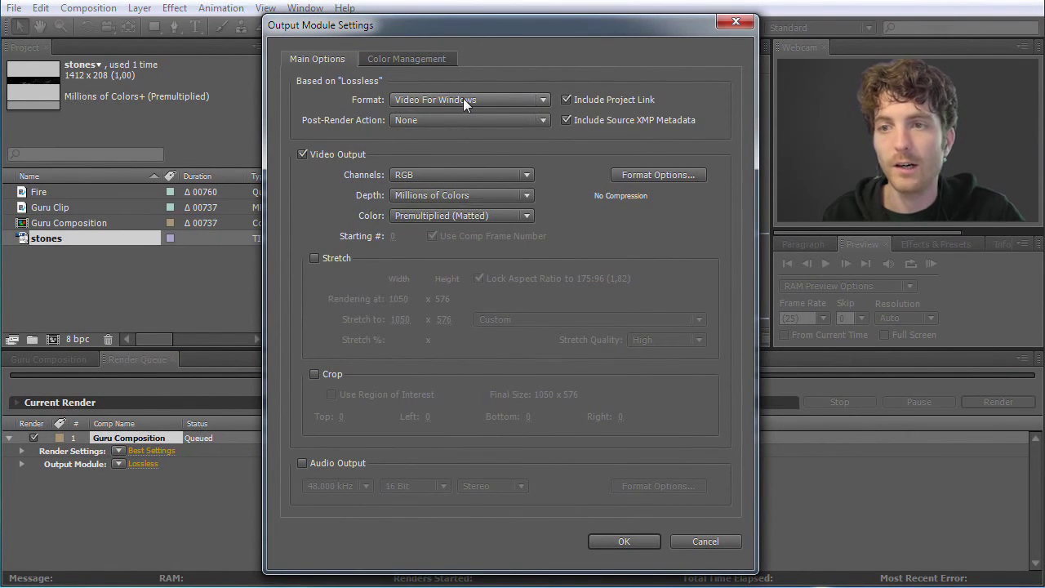
Step: Change the output format to TIFF Sequence and confirm the output module settings
click(539, 99)
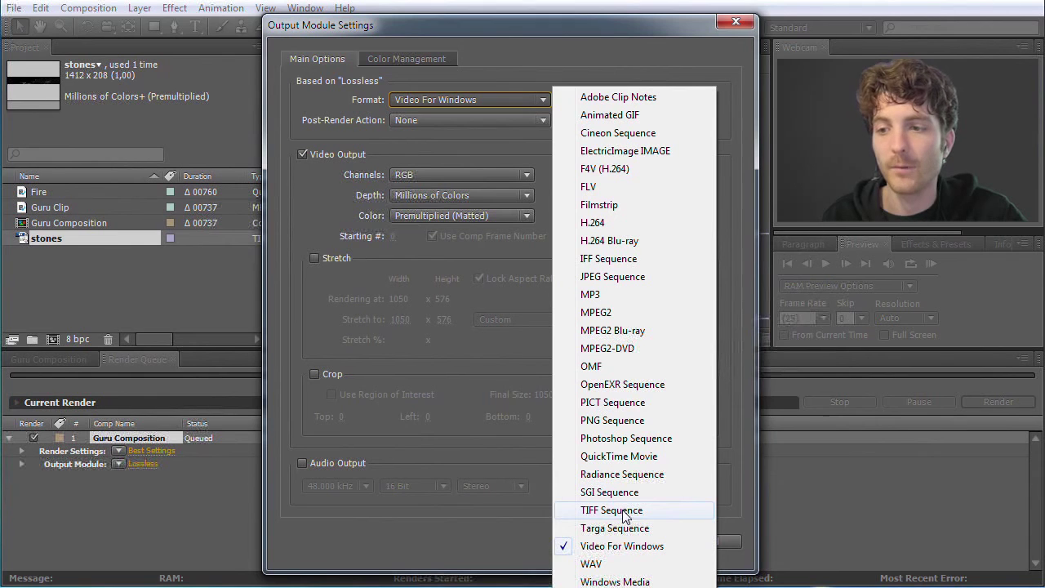
click(625, 513)
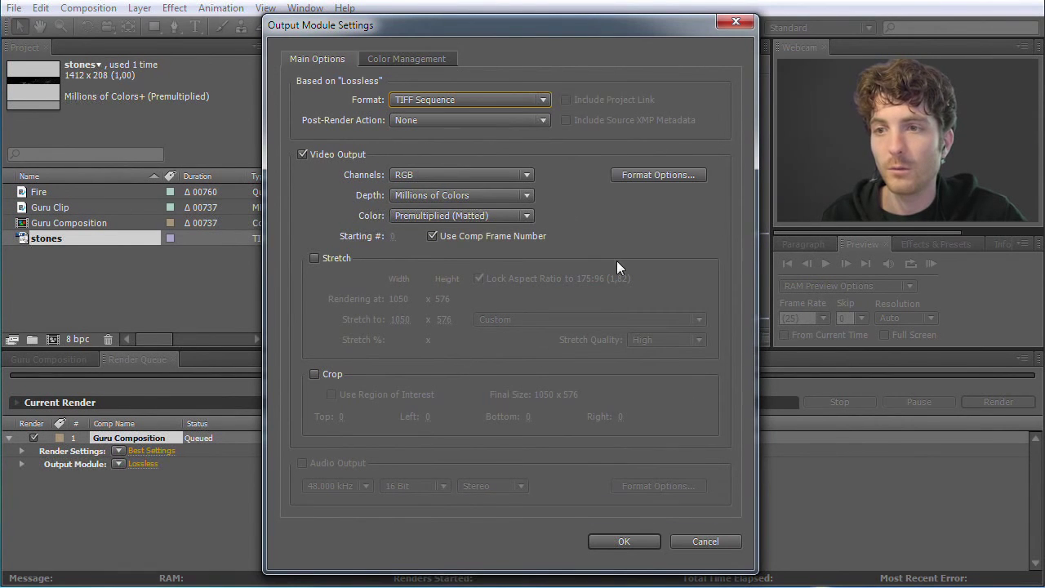
click(624, 541)
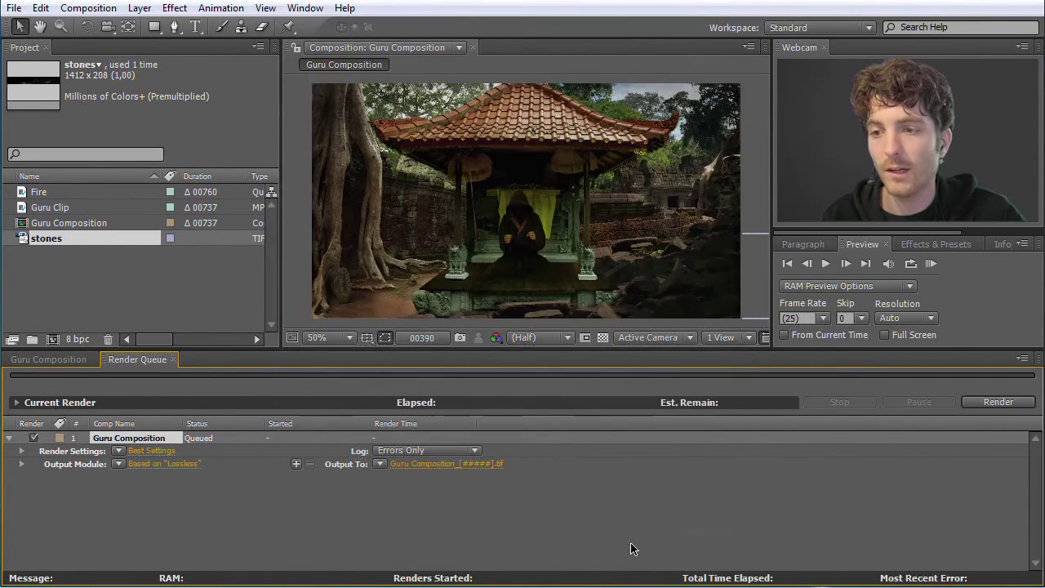
Step: Confirm the output file name Guru Composition_[#####].tif and its save folder
click(423, 463)
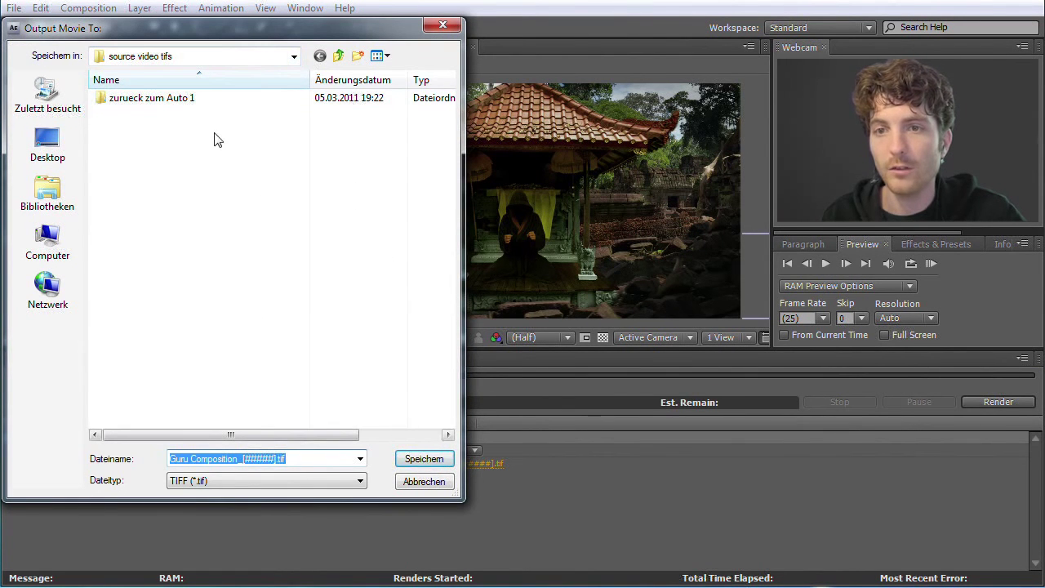
click(424, 459)
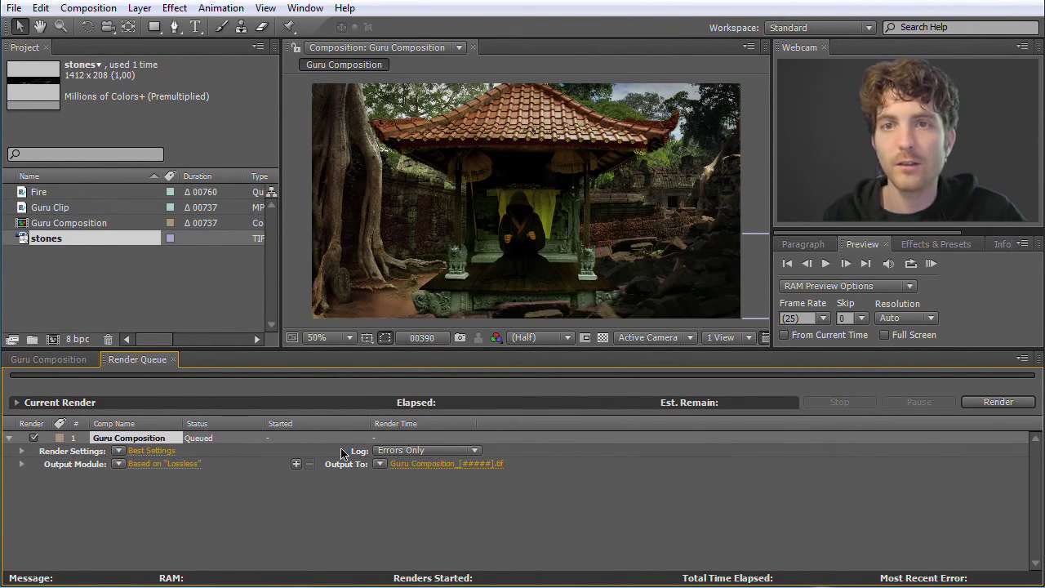
Step: Scrub the Guru Composition timeline to about frame 590 to preview the fire burst
click(58, 360)
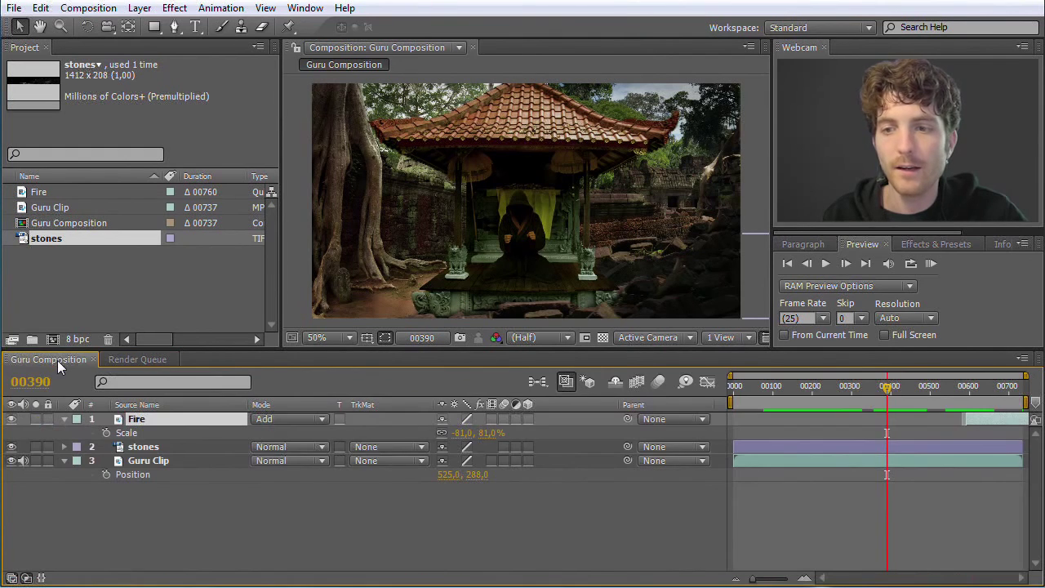
drag(890, 390, 978, 389)
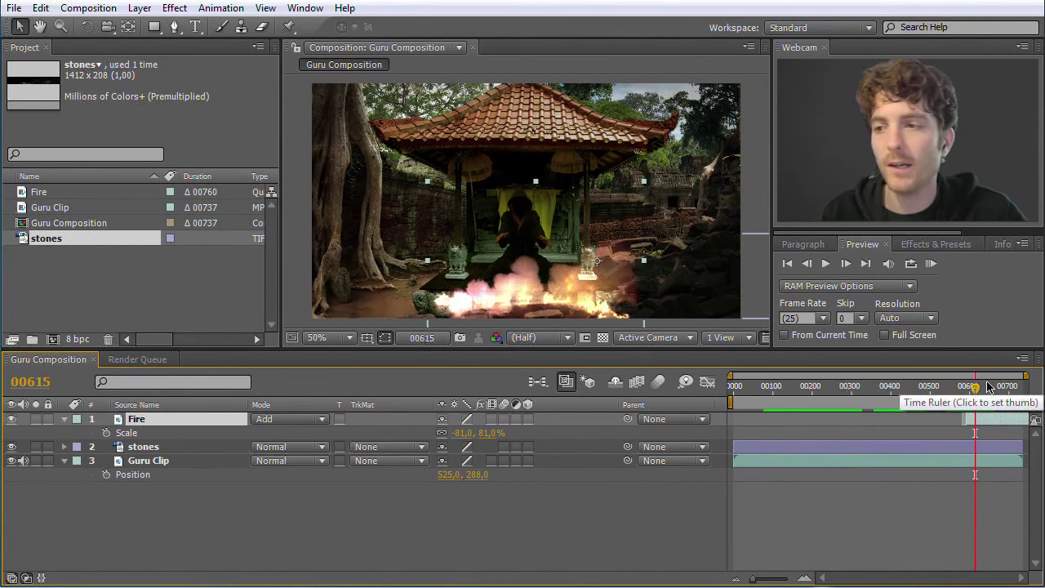
mouse_move(975, 391)
mouse_down()
mouse_move(964, 395)
mouse_move(1019, 395)
mouse_move(833, 393)
mouse_move(997, 393)
mouse_move(952, 391)
mouse_move(967, 392)
mouse_up()
Step: Keep the work area starting at frame 0, then return to the Render Queue
drag(731, 402, 969, 392)
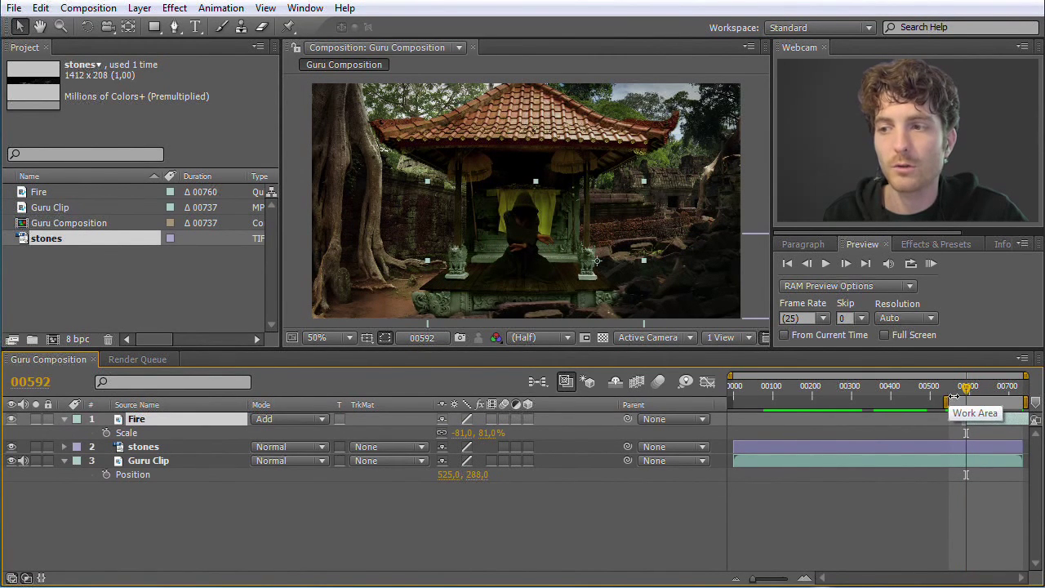
drag(949, 400, 732, 400)
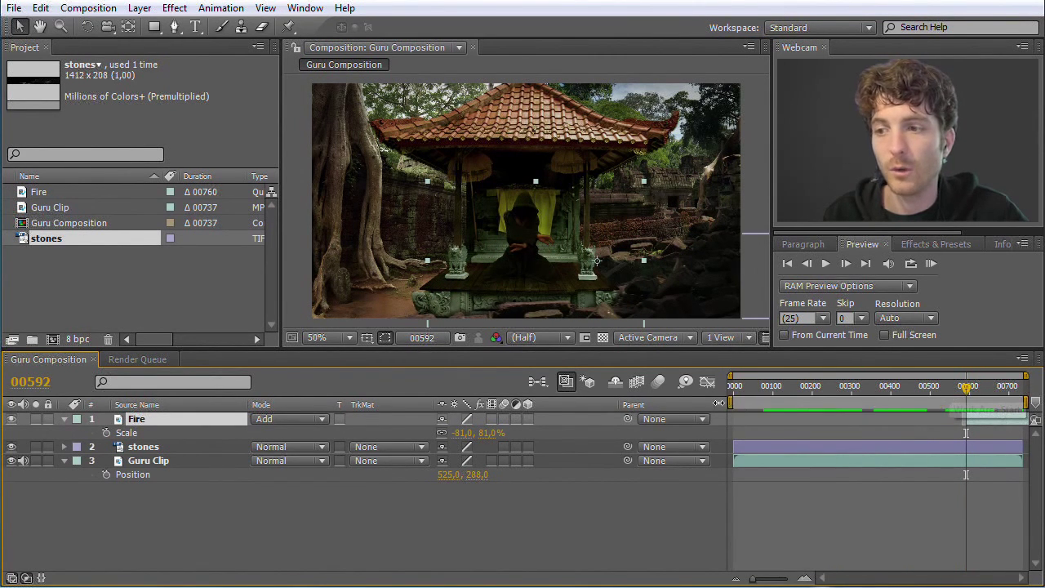
click(169, 359)
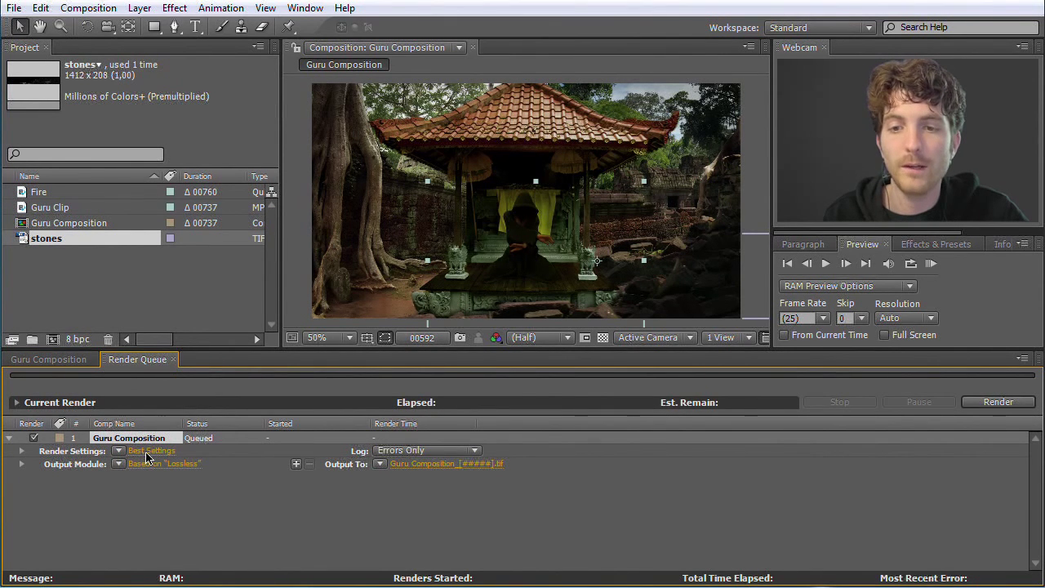
click(150, 452)
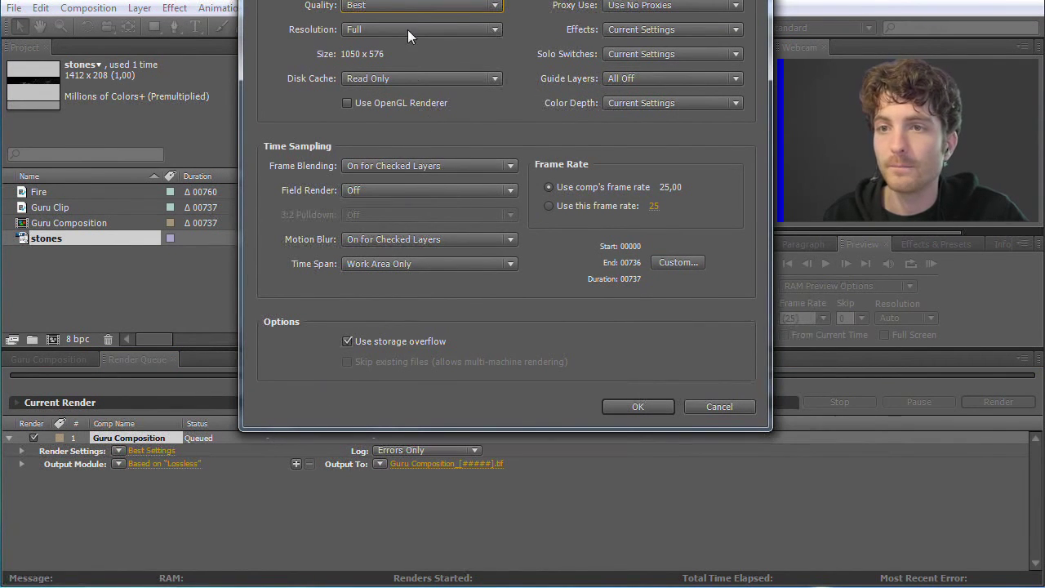
drag(408, 0, 408, 30)
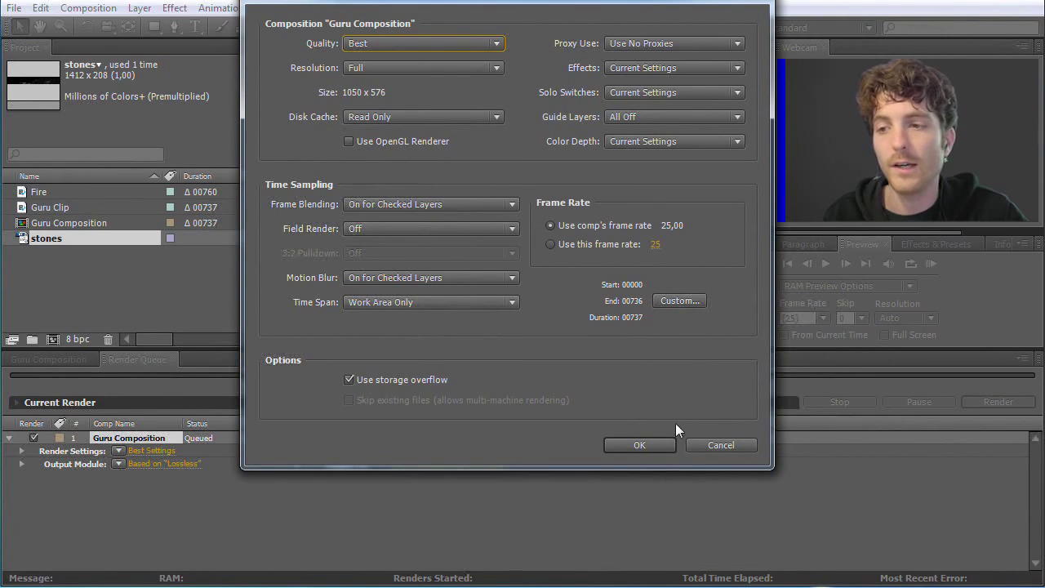
click(722, 446)
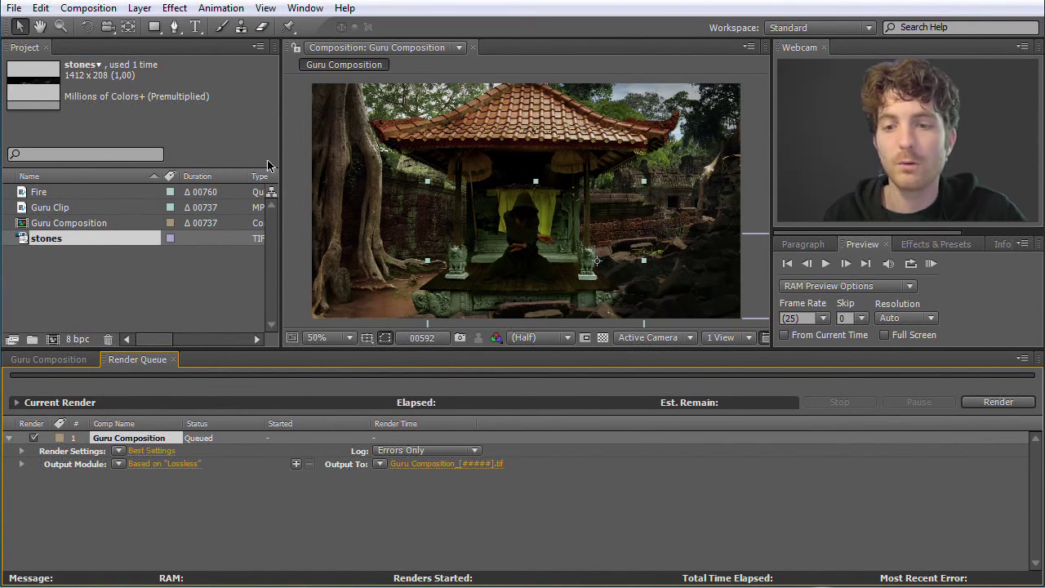
click(217, 255)
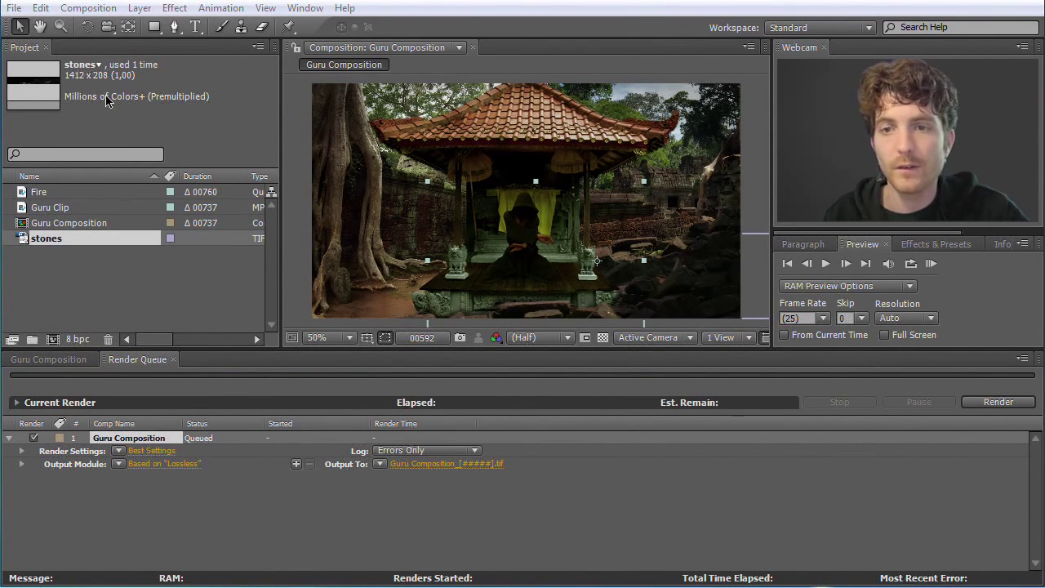
Step: Save the After Effects project and fit the Media Encoder window fully on screen
click(14, 9)
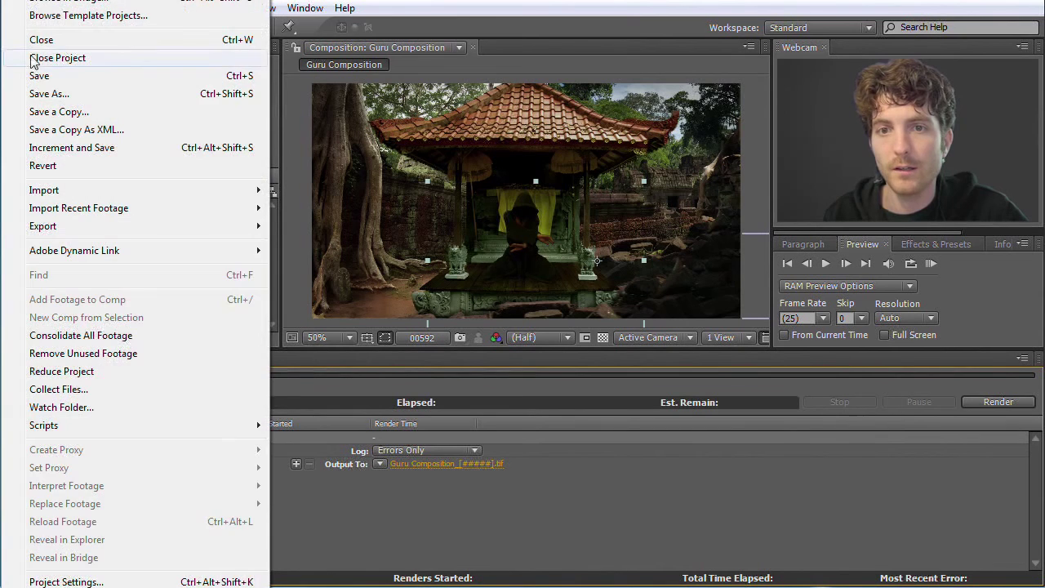
click(38, 75)
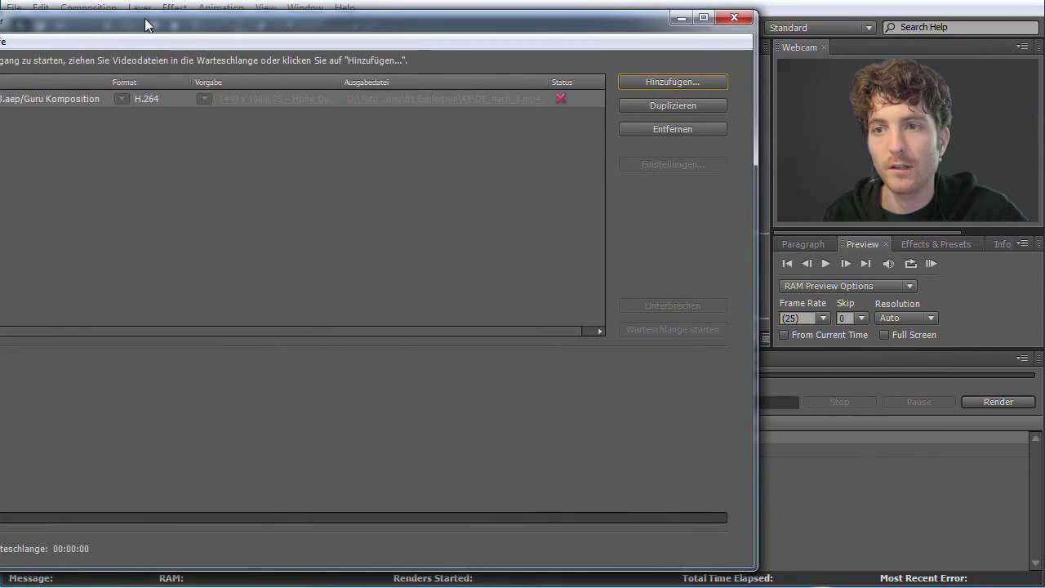
drag(755, 255, 329, 257)
drag(98, 33, 262, 32)
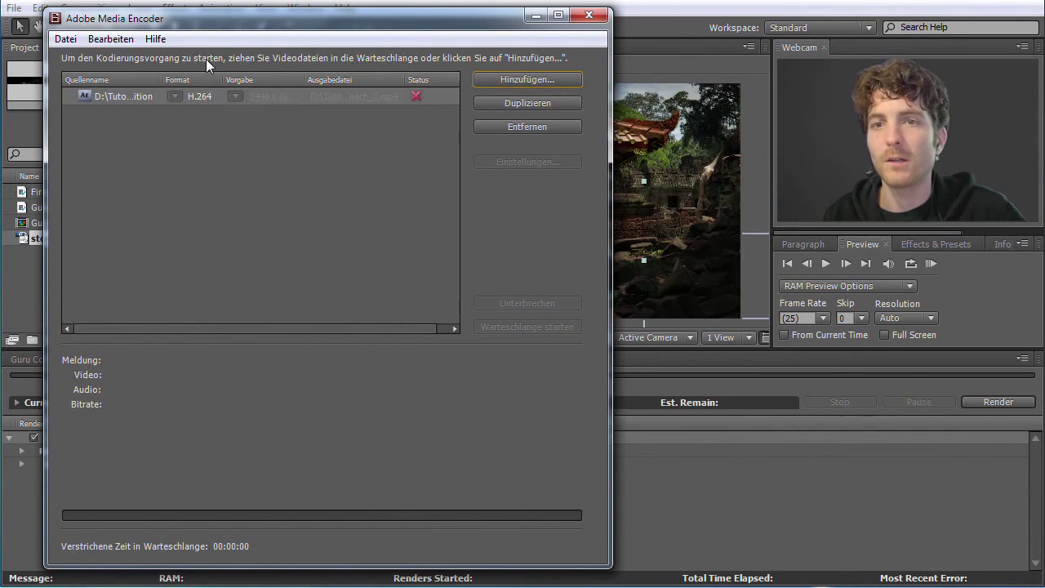
click(66, 39)
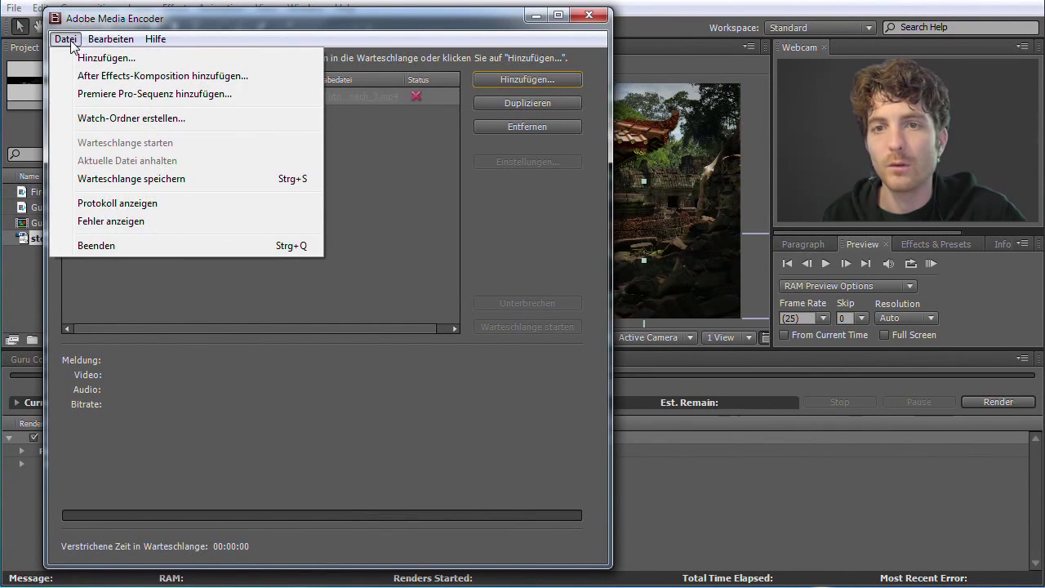
Step: Import Guru Composition from EN_nach_2.aep into the Media Encoder queue
click(183, 75)
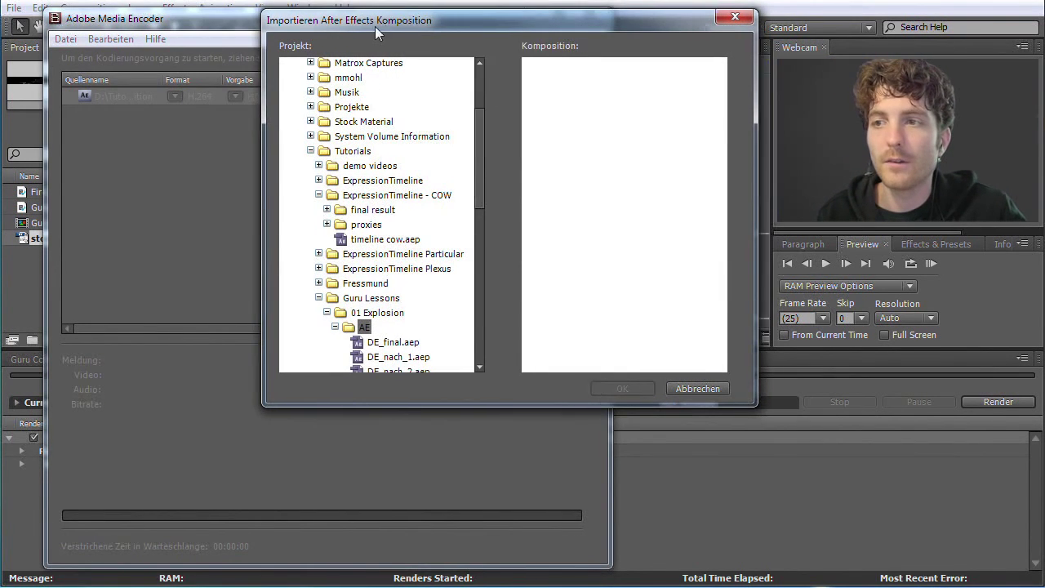
drag(375, 26, 216, 78)
drag(328, 243, 333, 281)
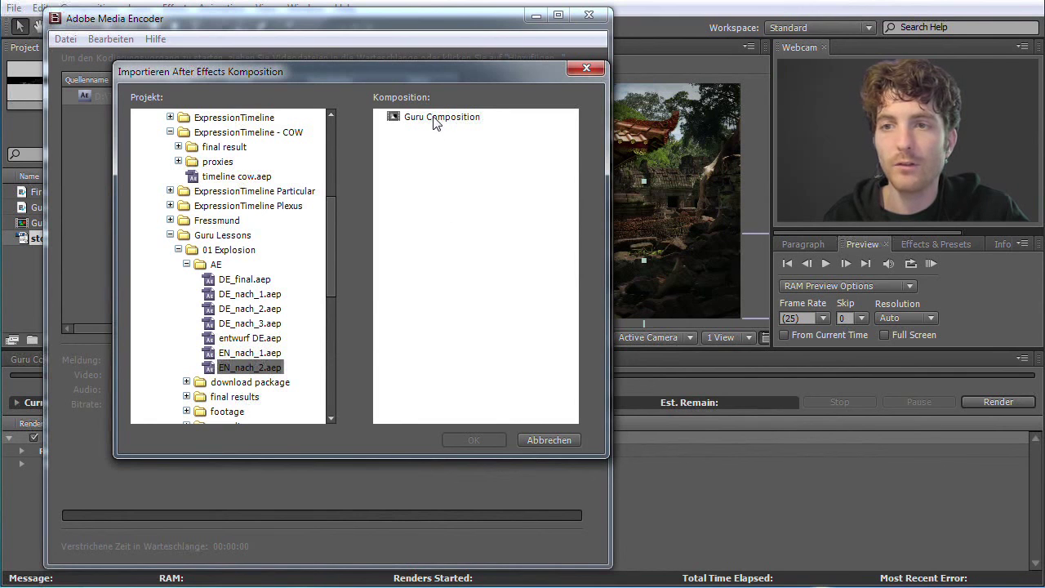
click(435, 122)
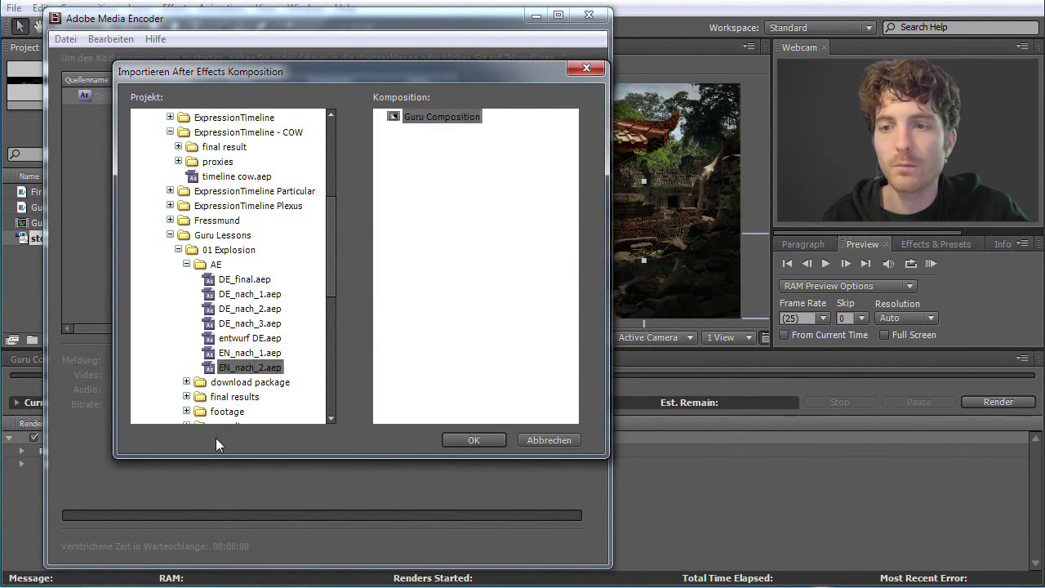
click(485, 439)
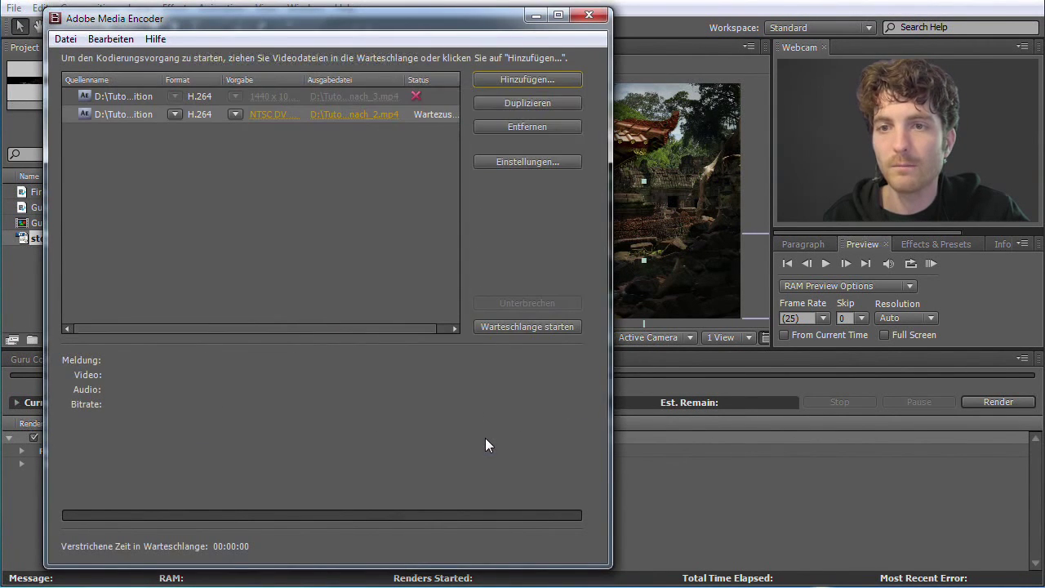
Step: Apply the YouTube Widescreen HD preset to the second item, keeping H.264 format
click(235, 111)
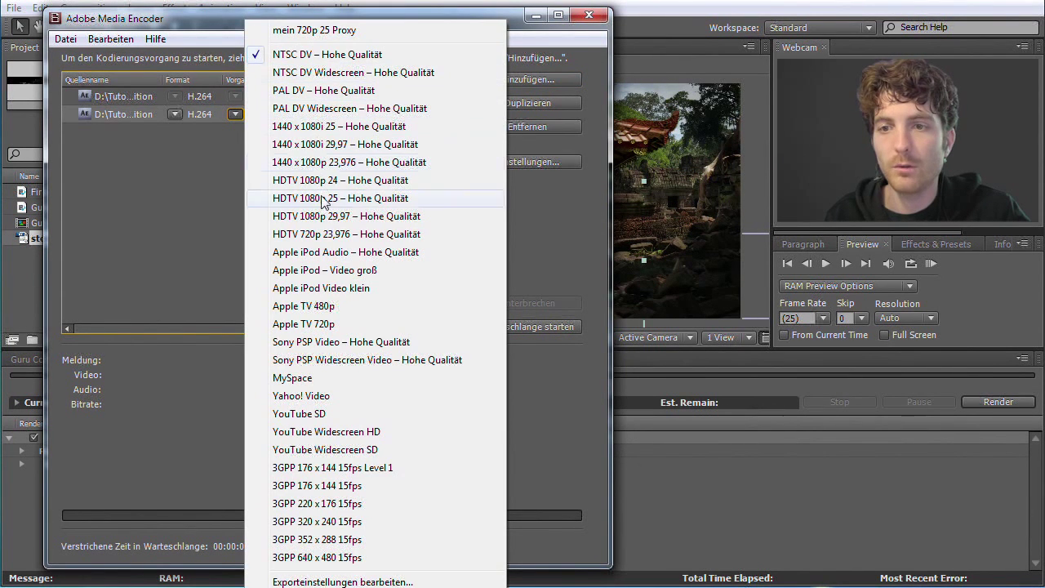
click(342, 436)
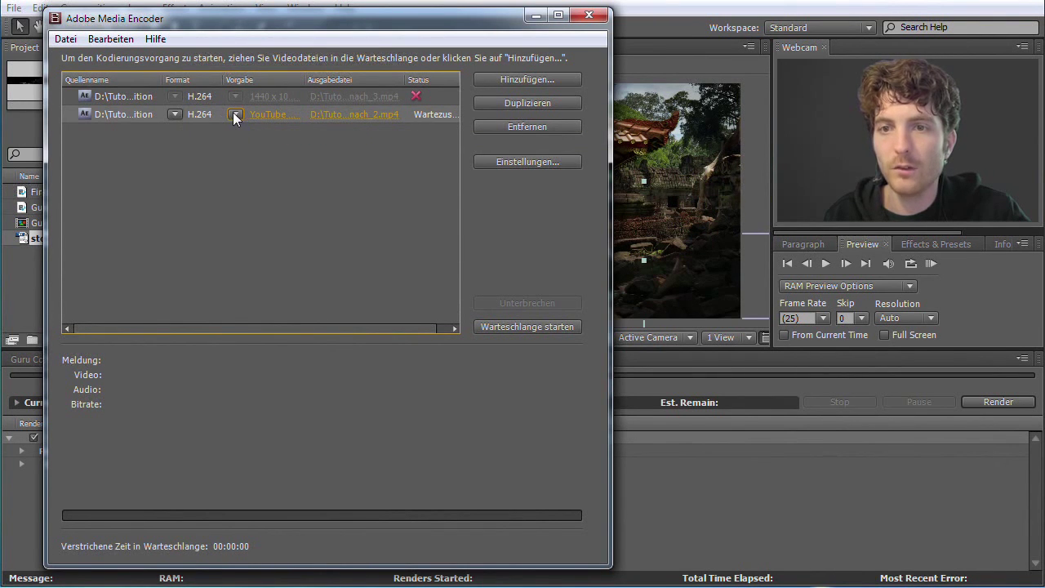
click(175, 115)
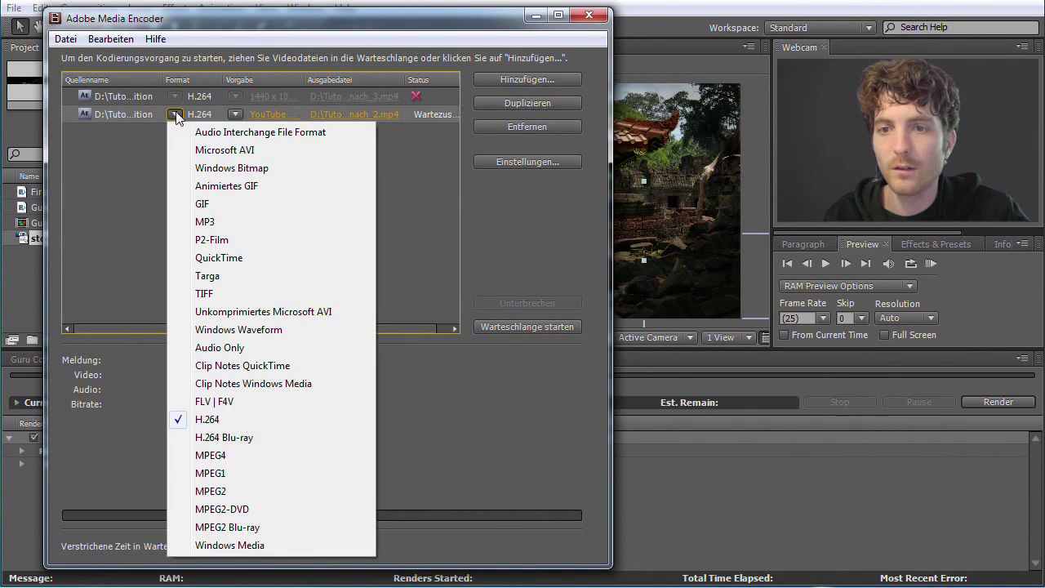
click(220, 420)
click(234, 114)
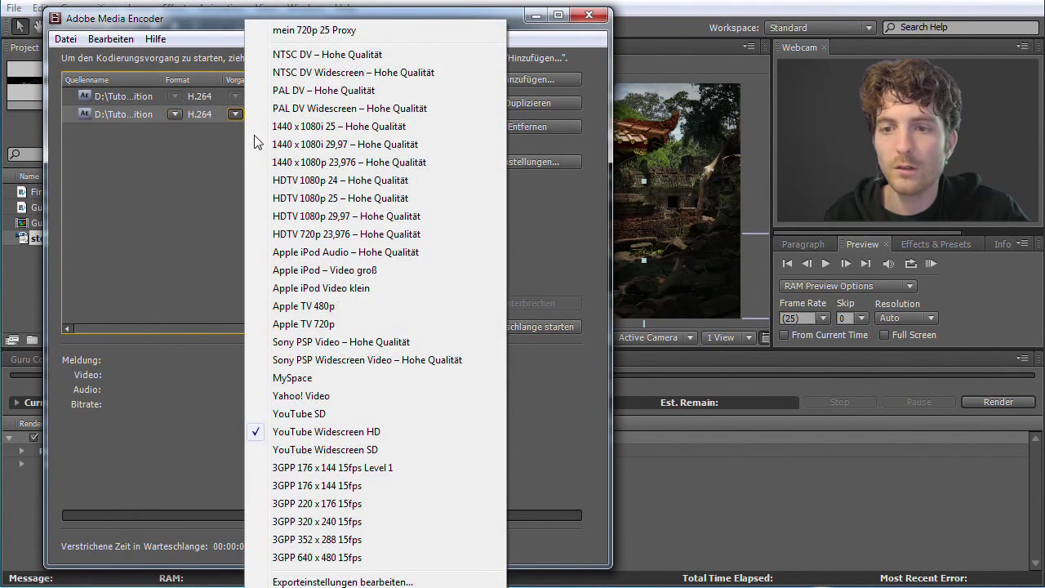
click(280, 434)
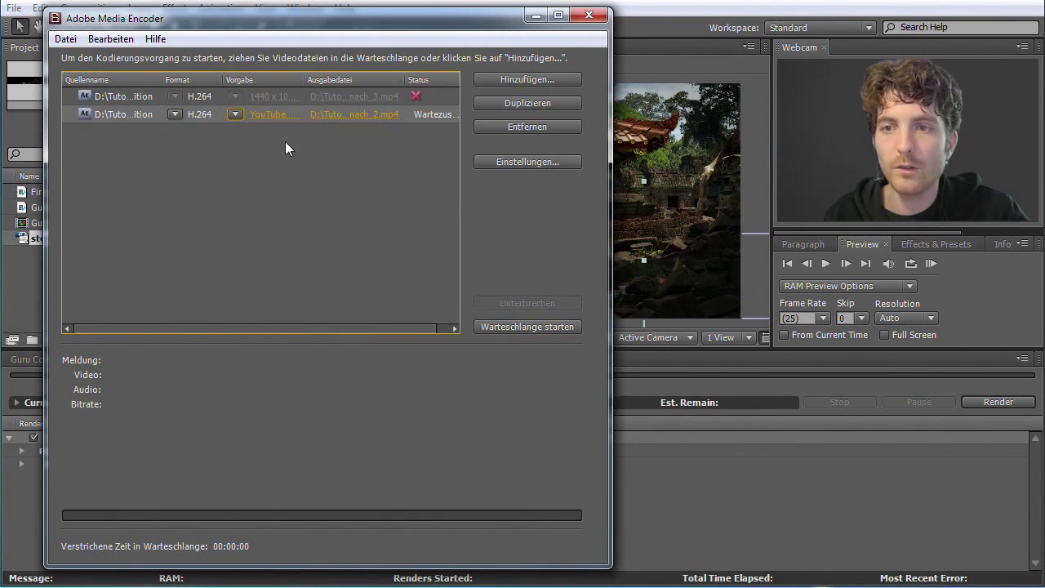
Step: Rename the second item's output file to guru_final_video.mp4 and save it
click(362, 114)
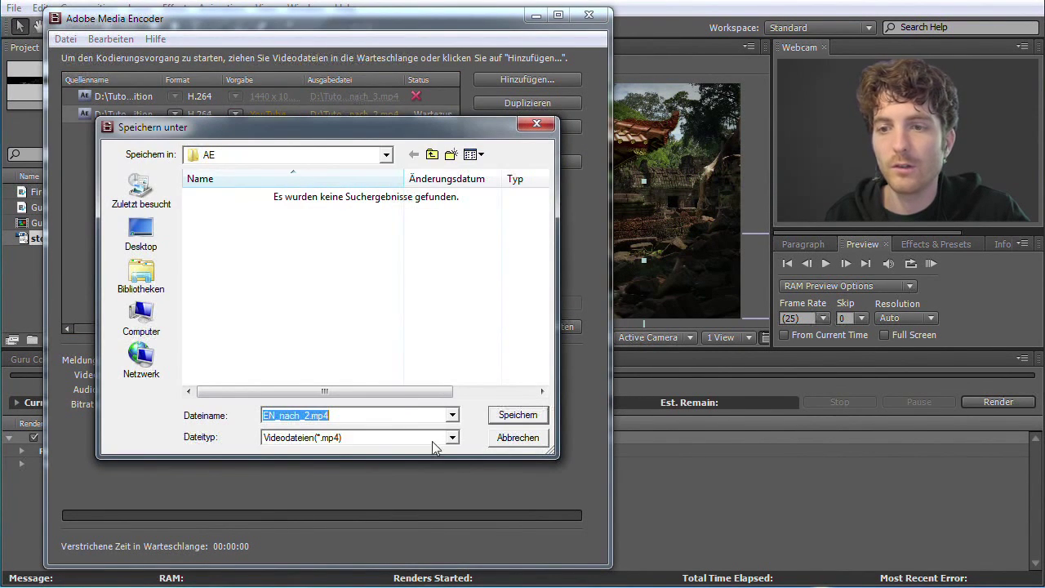
click(301, 417)
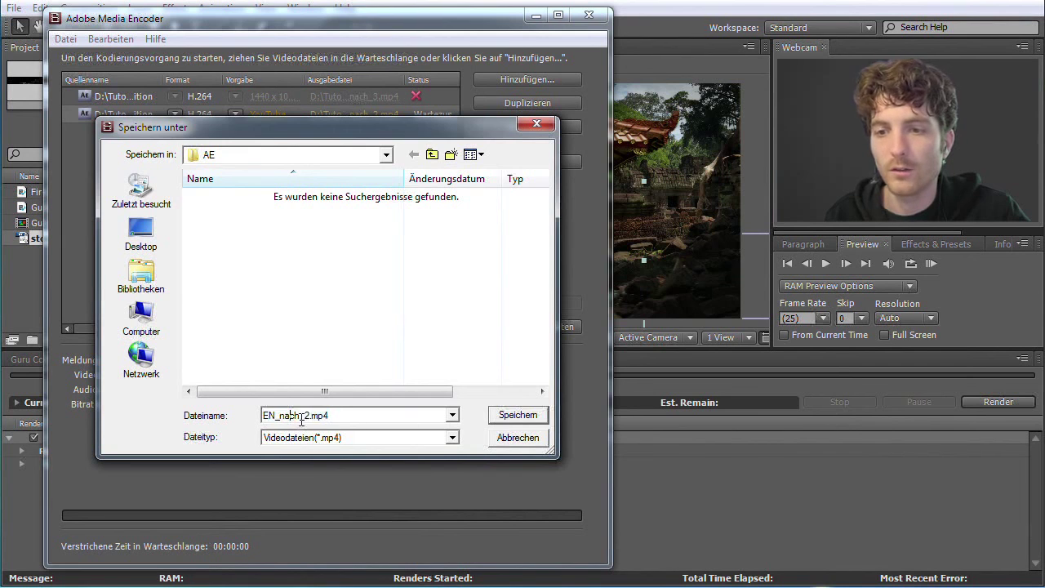
drag(304, 416, 187, 415)
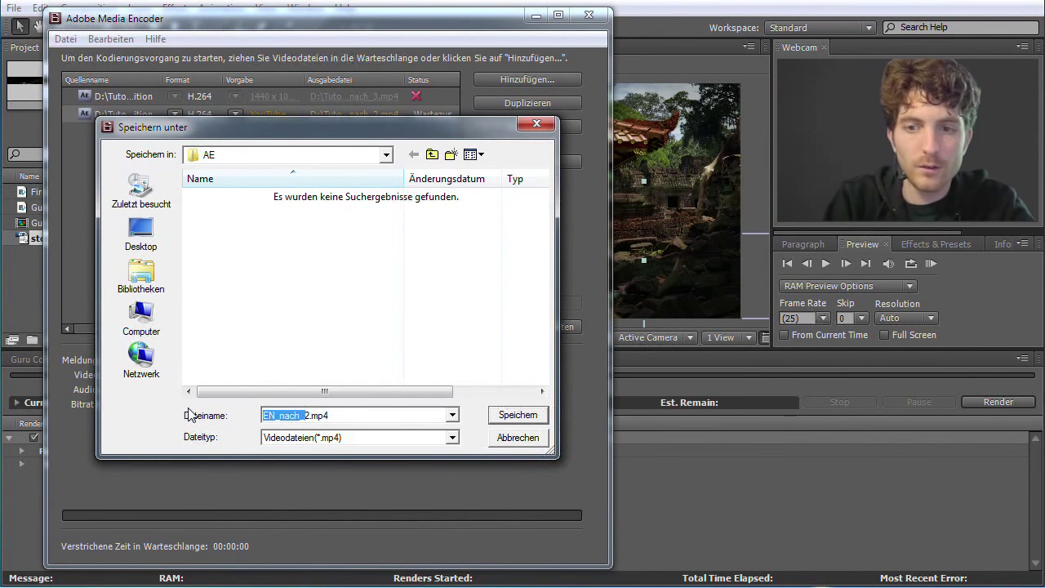
key(BackSpace)
key(Delete)
text(guru_final_video)
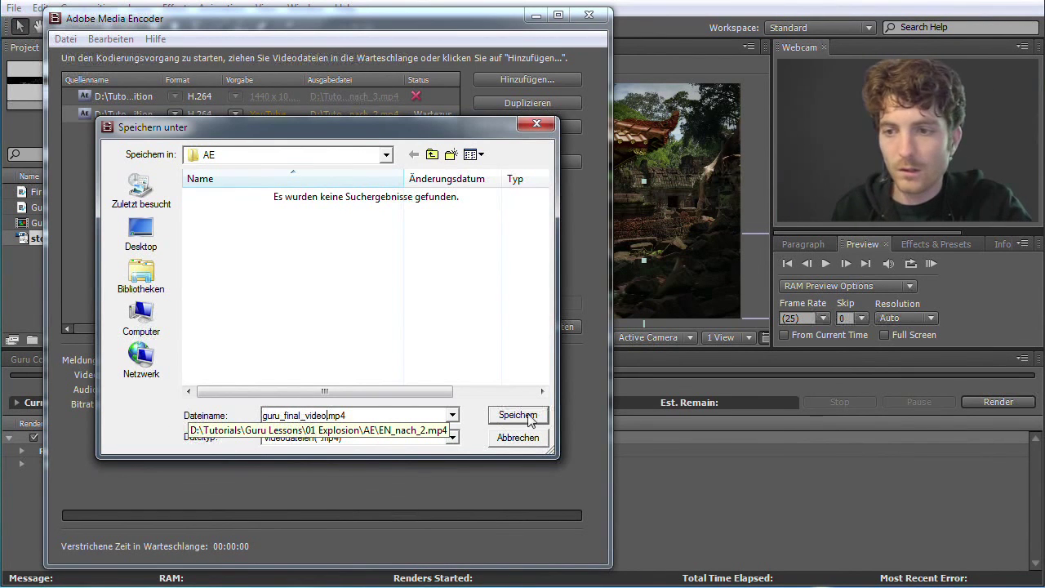
click(528, 417)
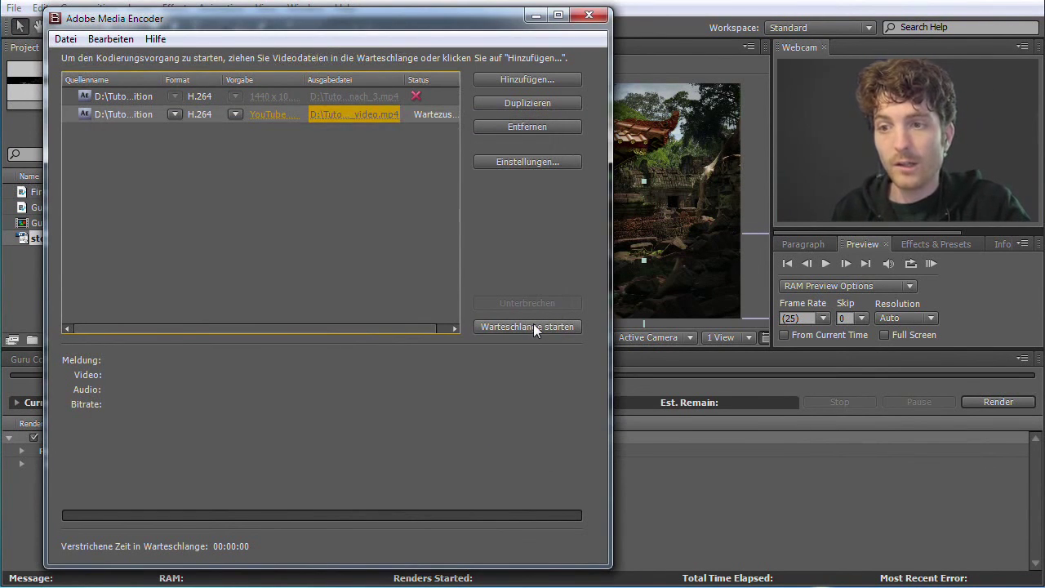